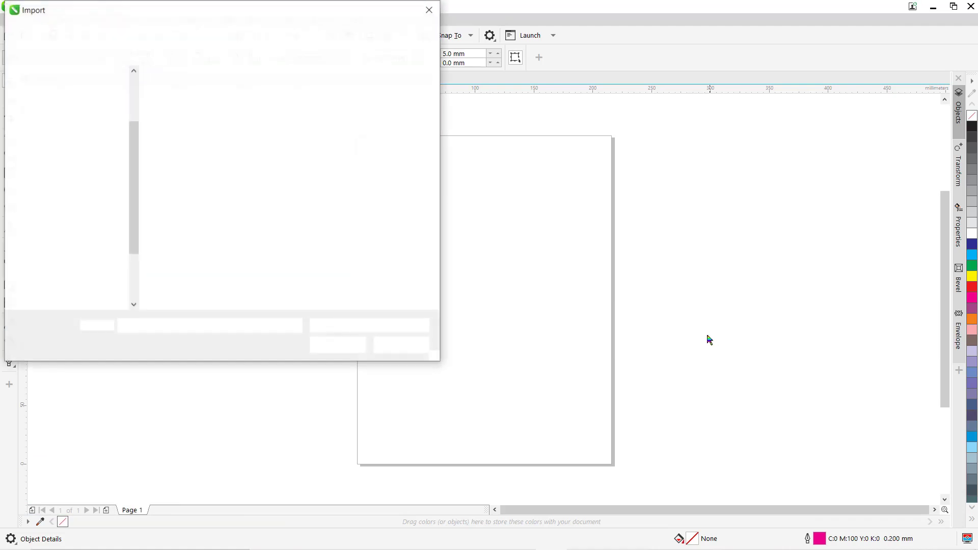
# Step: Import the TheBirthOfLegends sketch and place it beside the page at its original size
pyautogui.click(198, 264)
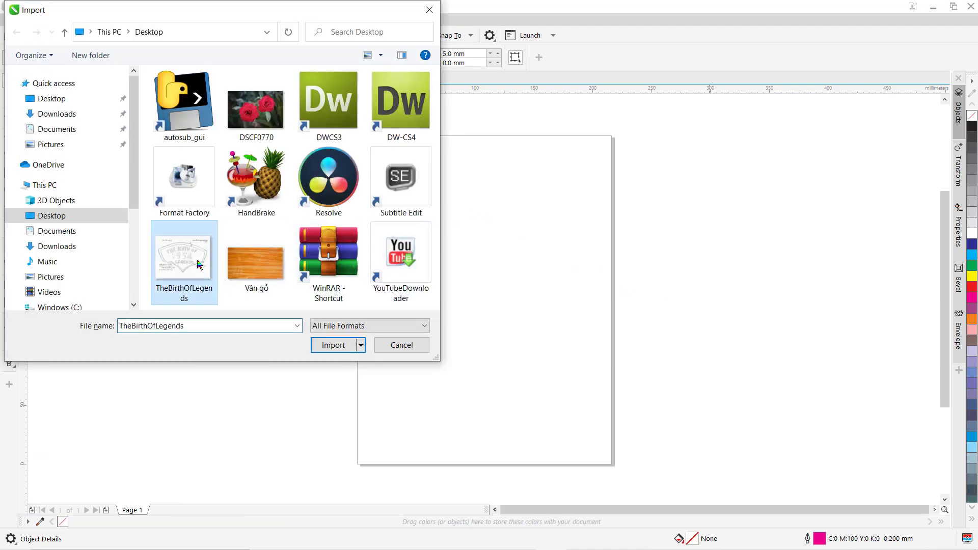
pyautogui.click(334, 345)
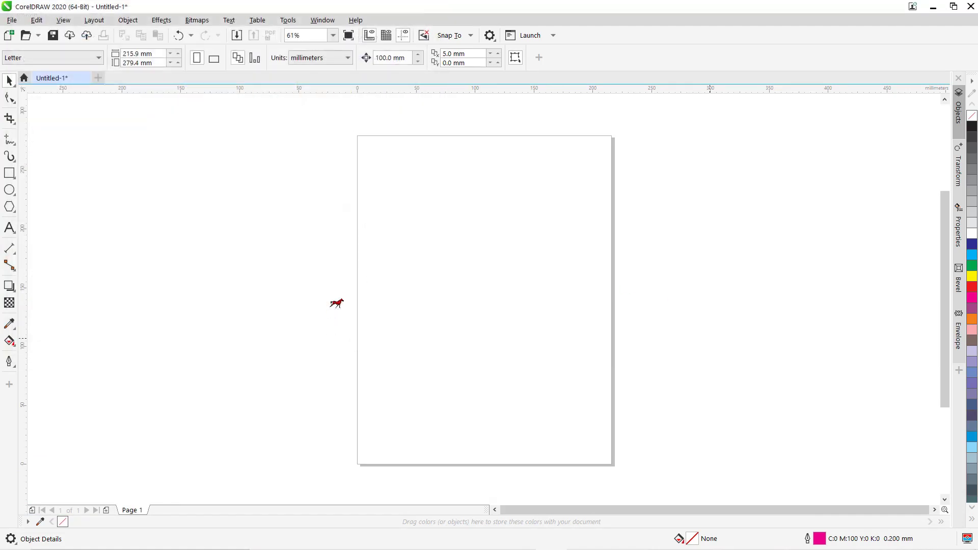
pyautogui.click(41, 136)
pyautogui.moveTo(361, 219); pyautogui.dragTo(351, 222)
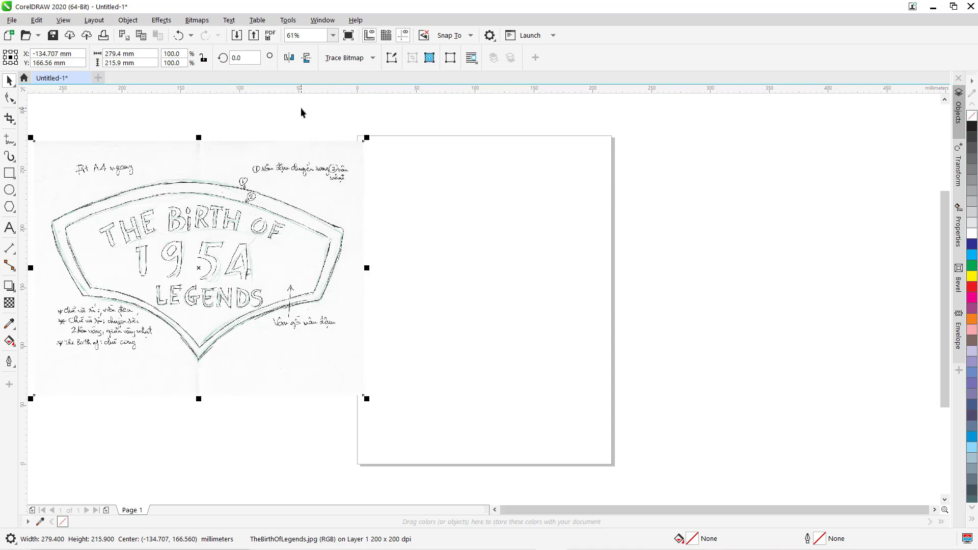
# Step: Set the page to landscape and move the sketch just off the page's left edge
pyautogui.click(283, 109)
pyautogui.click(212, 60)
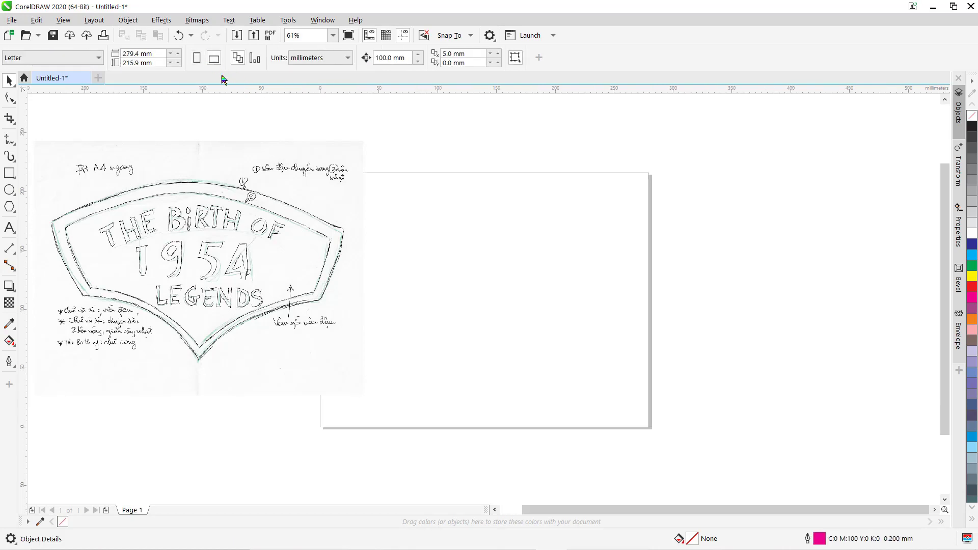
pyautogui.moveTo(308, 185); pyautogui.dragTo(265, 215)
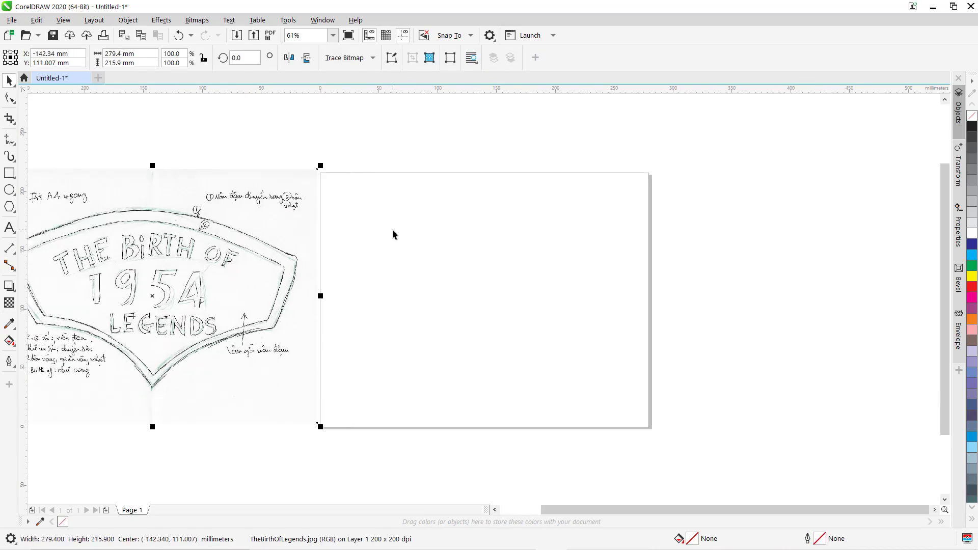
pyautogui.moveTo(393, 234); pyautogui.dragTo(446, 203)
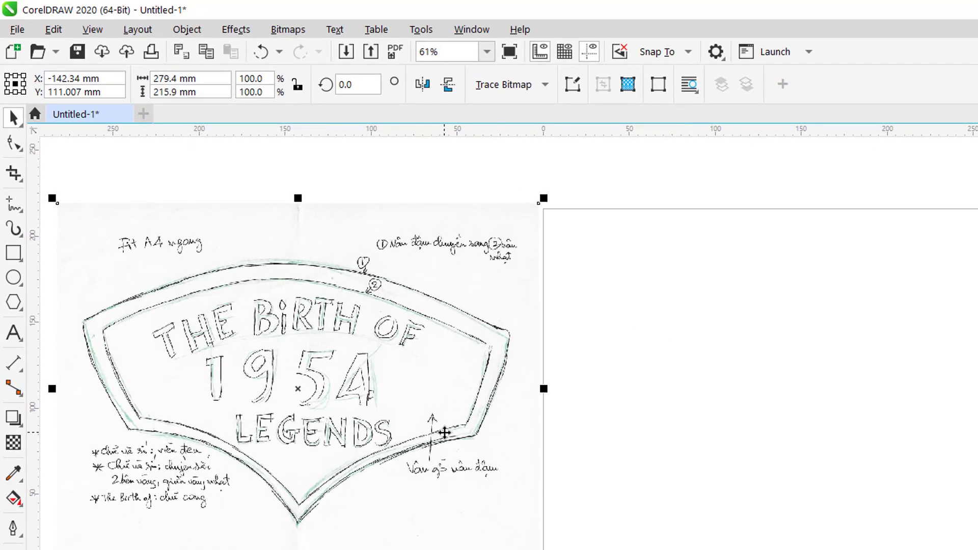
pyautogui.press('Escape')
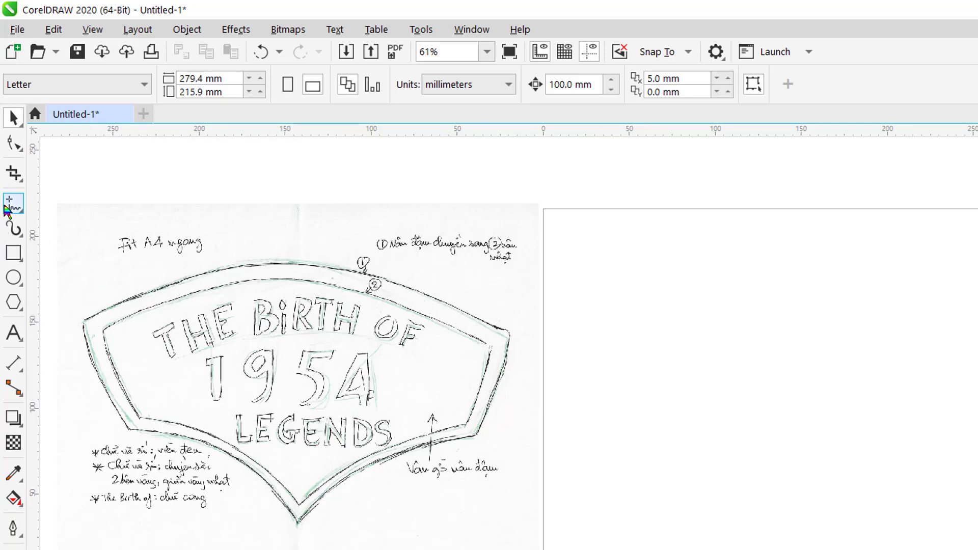
# Step: Draw a vertical freehand-tool line about 176 mm long and centre it on the page
pyautogui.click(19, 205)
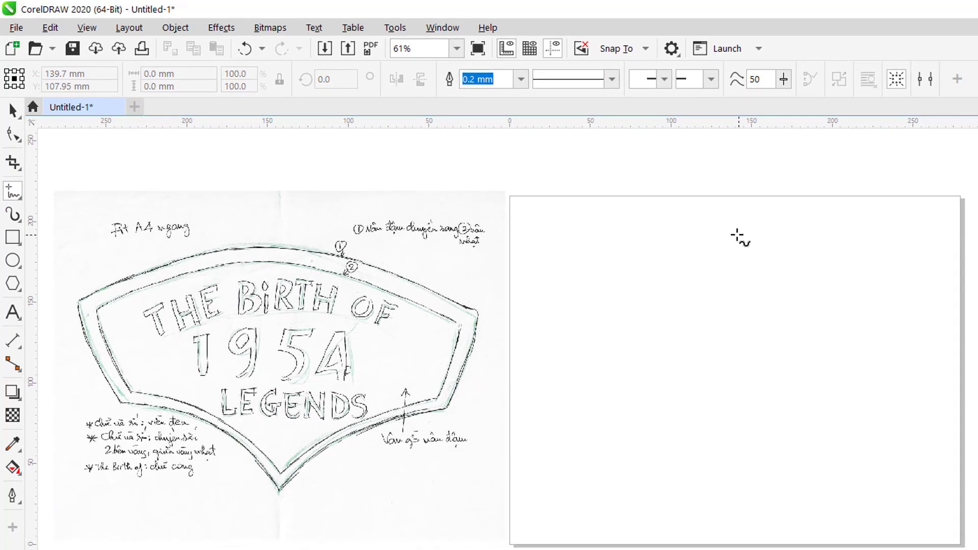
pyautogui.click(736, 235)
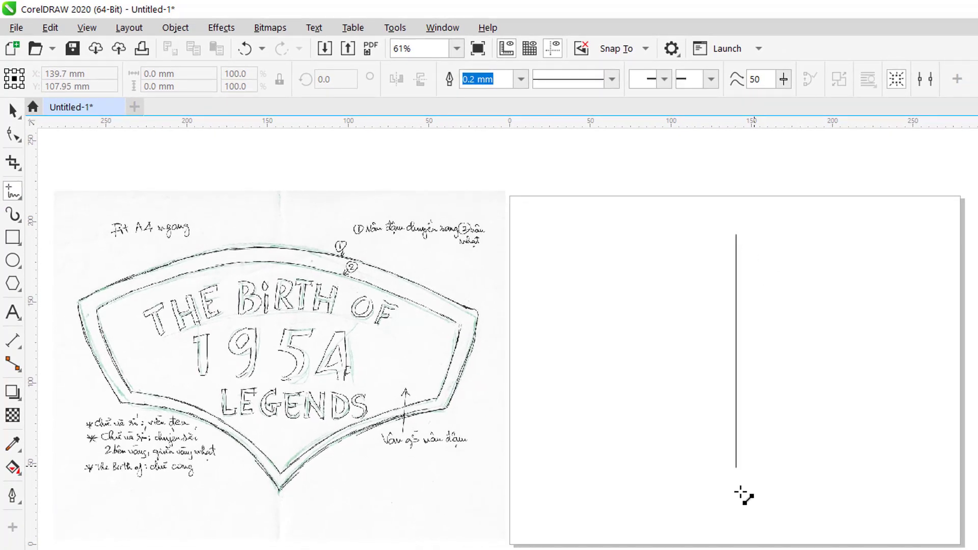
pyautogui.click(735, 518)
pyautogui.press('space')
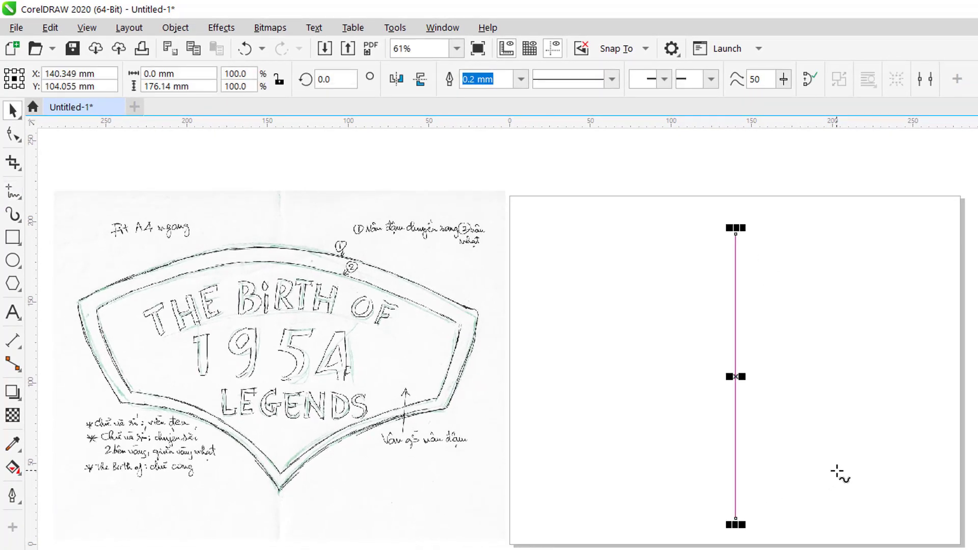
pyautogui.press('p')
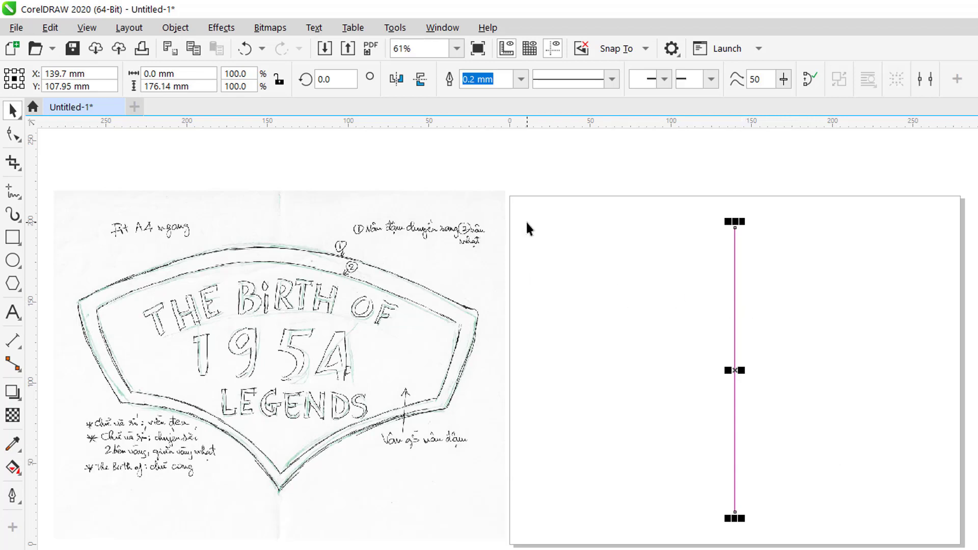
# Step: Add two nodes to the vertical line and pull them left to form the upper and lower corners of the badge's left half
pyautogui.press('F10')
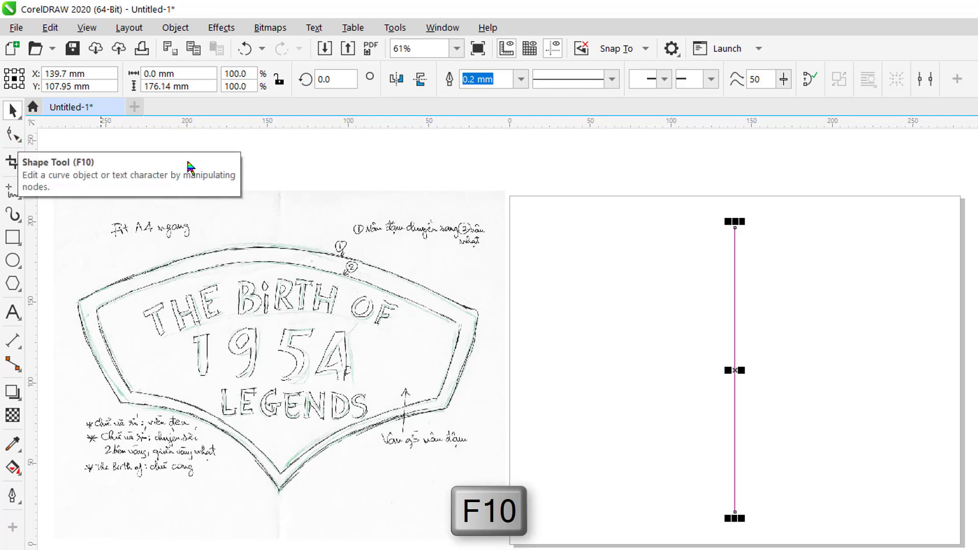
pyautogui.click(735, 307)
pyautogui.moveTo(736, 308); pyautogui.dragTo(528, 273)
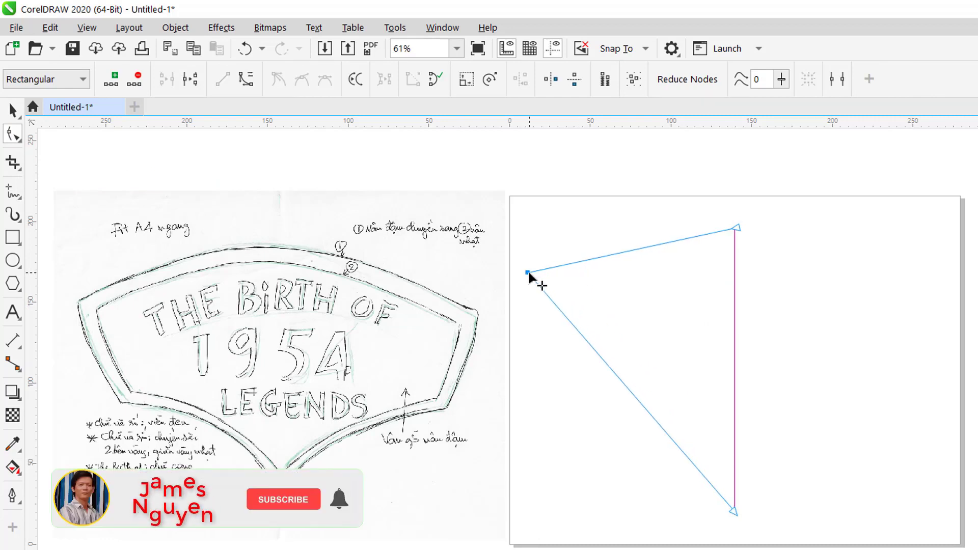
pyautogui.click(616, 374)
pyautogui.moveTo(616, 374); pyautogui.dragTo(565, 393)
# Step: Convert all segments of the half outline to curves, bend them to match the sketch, and level the curve handle at the top end node
pyautogui.moveTo(488, 185); pyautogui.dragTo(818, 546)
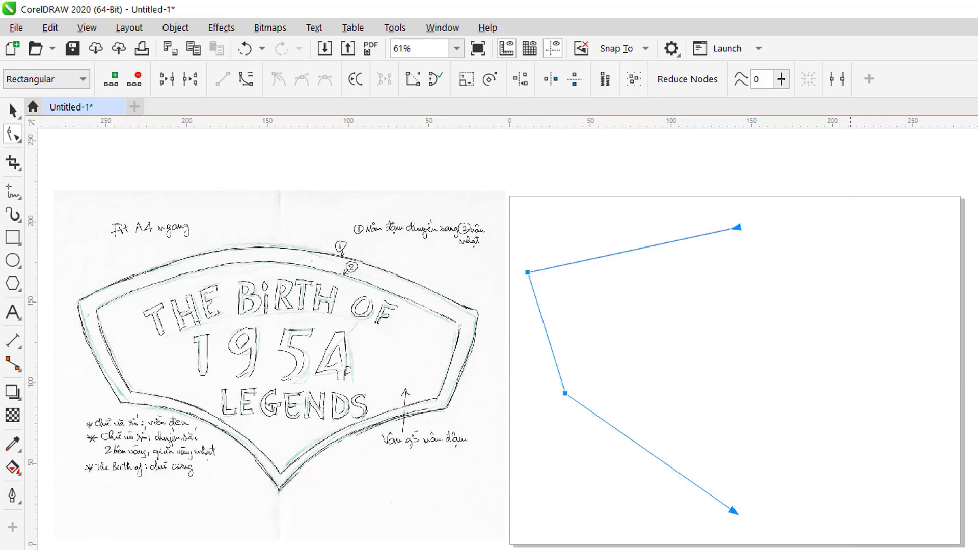
pyautogui.click(247, 81)
pyautogui.moveTo(585, 258)
pyautogui.mouseDown()
pyautogui.moveTo(572, 248)
pyautogui.moveTo(587, 250)
pyautogui.mouseUp()
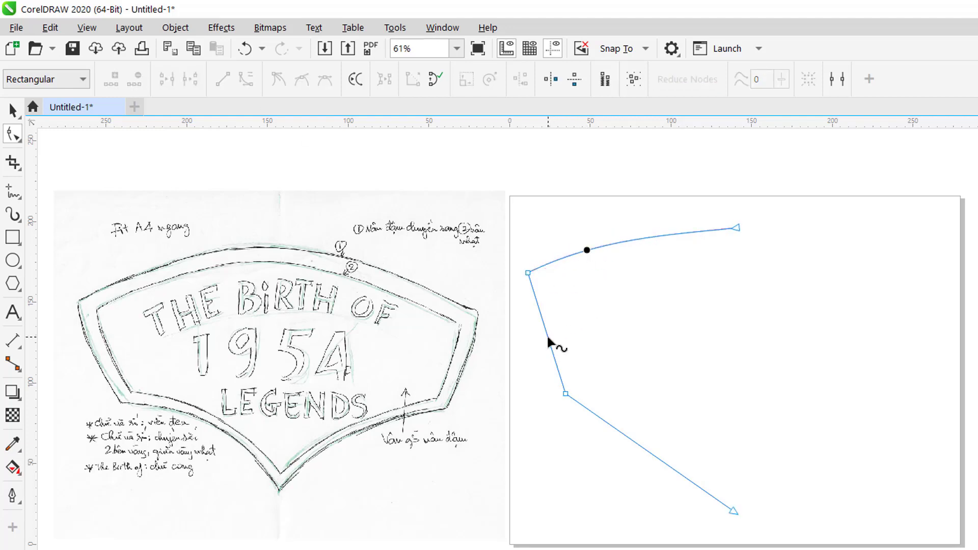
pyautogui.moveTo(547, 338); pyautogui.dragTo(539, 341)
pyautogui.moveTo(631, 439); pyautogui.dragTo(636, 426)
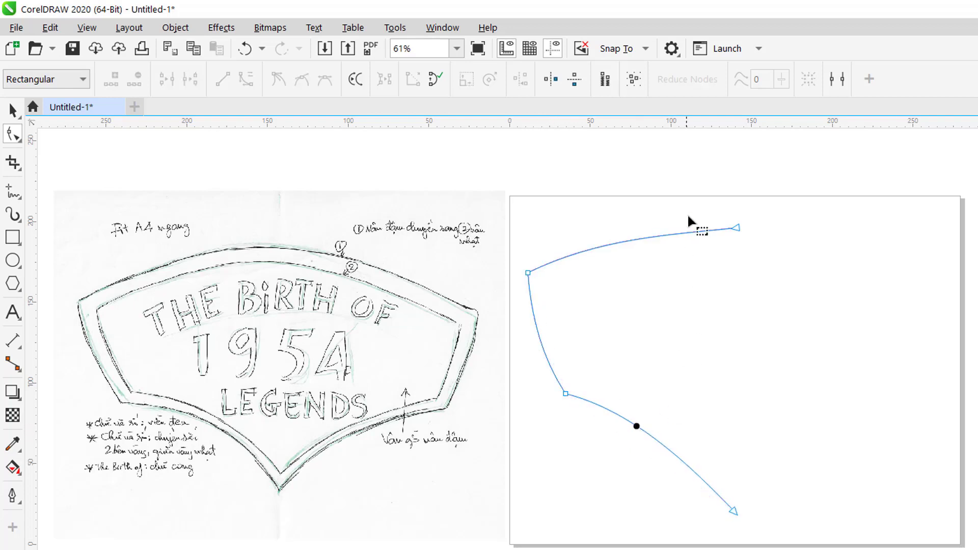
pyautogui.moveTo(692, 185); pyautogui.dragTo(814, 293)
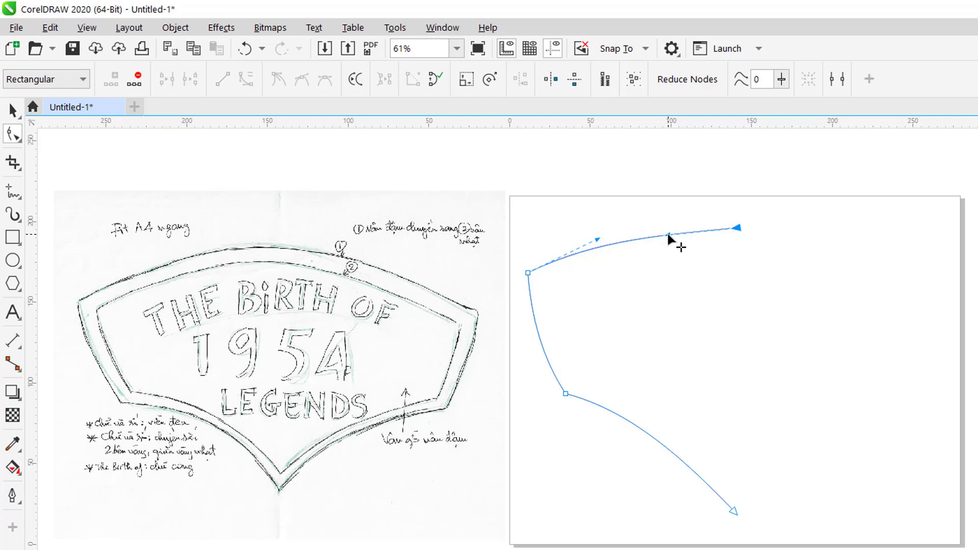
pyautogui.moveTo(668, 233); pyautogui.dragTo(662, 230)
pyautogui.moveTo(513, 227); pyautogui.dragTo(572, 336)
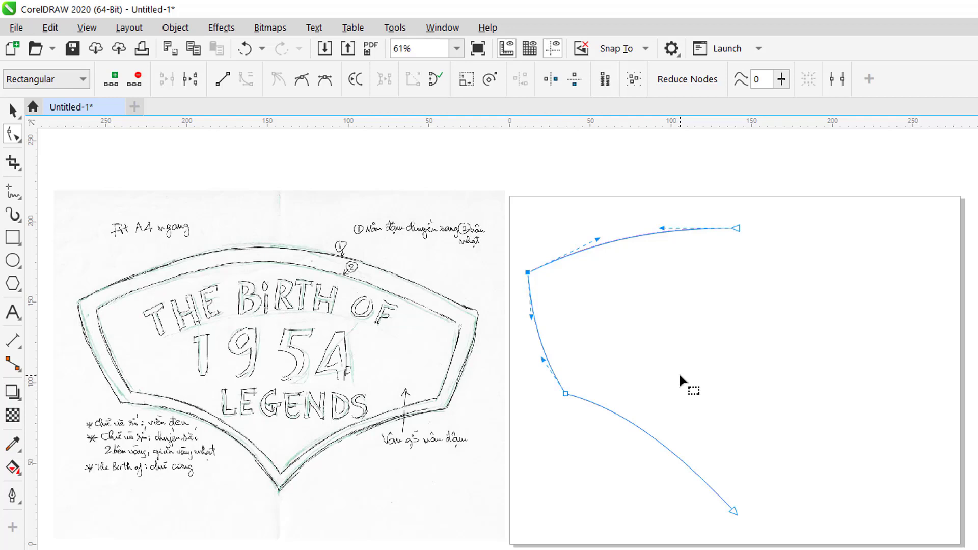
# Step: Duplicate the half outline and mirror the copy horizontally across its right edge to complete the badge shape
pyautogui.press('space')
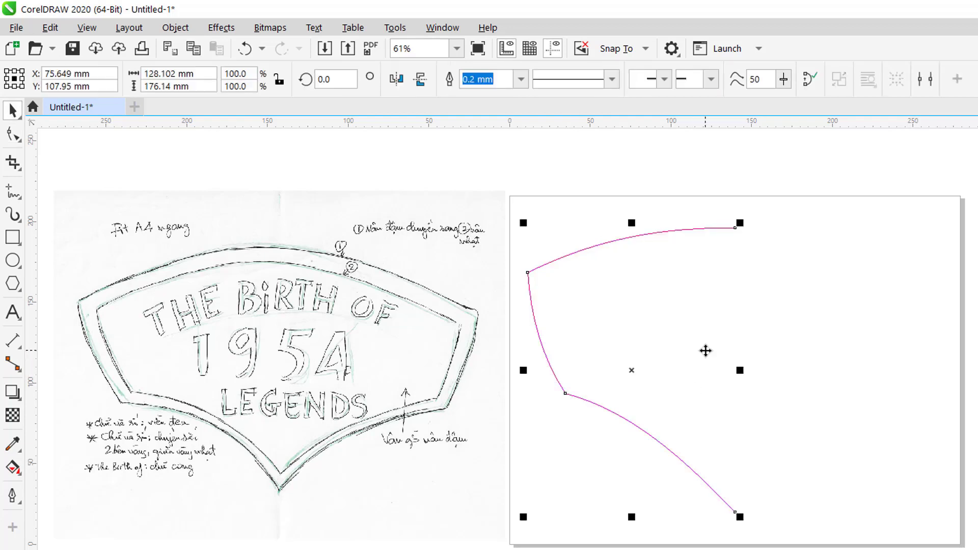
pyautogui.press('KP_Add')
pyautogui.moveTo(523, 370); pyautogui.dragTo(779, 367)
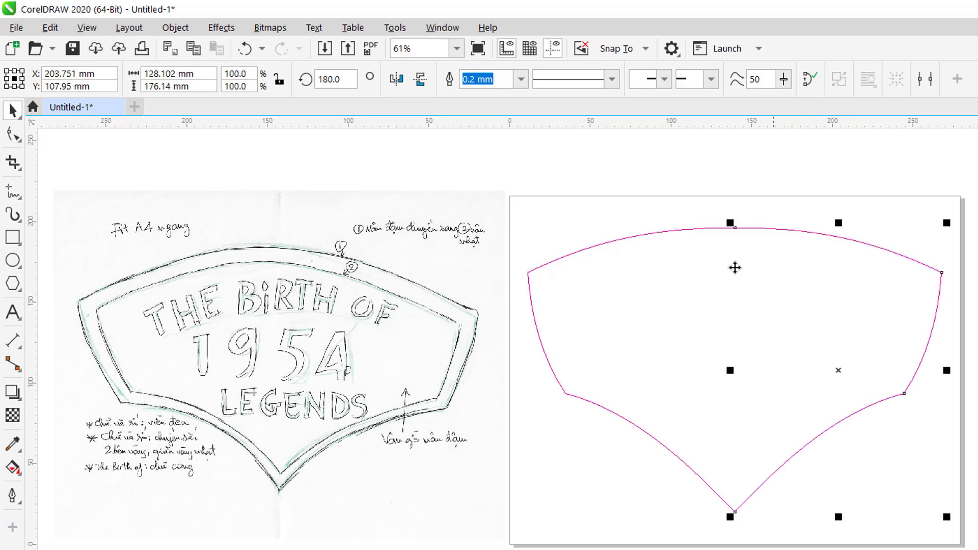
pyautogui.click(664, 196)
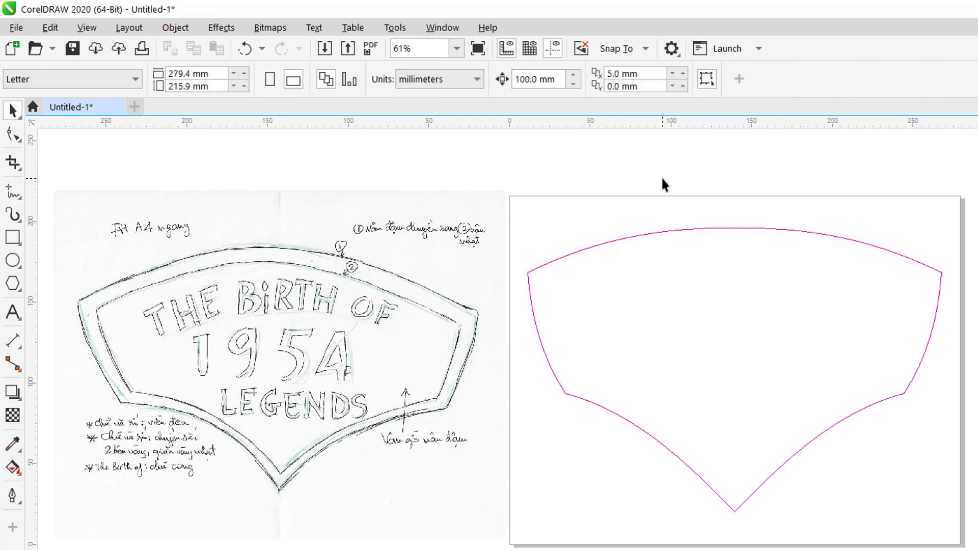
# Step: Combine both badge halves into one curve and join their end nodes at the top centre and the bottom tip
pyautogui.moveTo(661, 176); pyautogui.dragTo(787, 270)
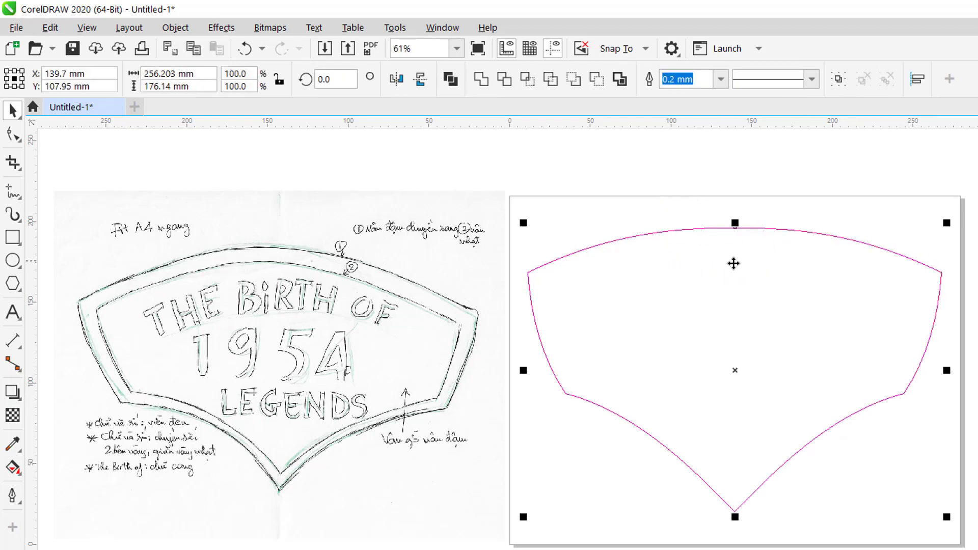
pyautogui.click(451, 79)
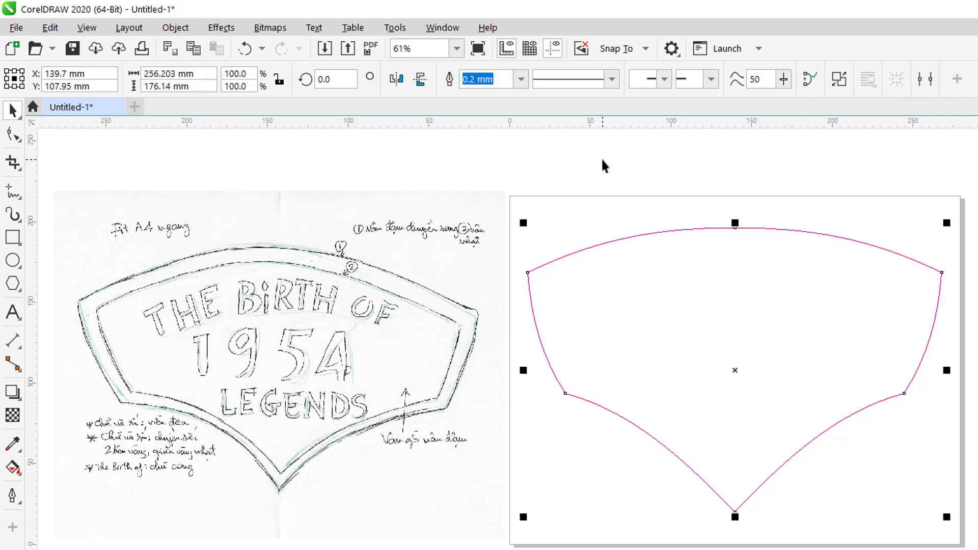
pyautogui.press('F10')
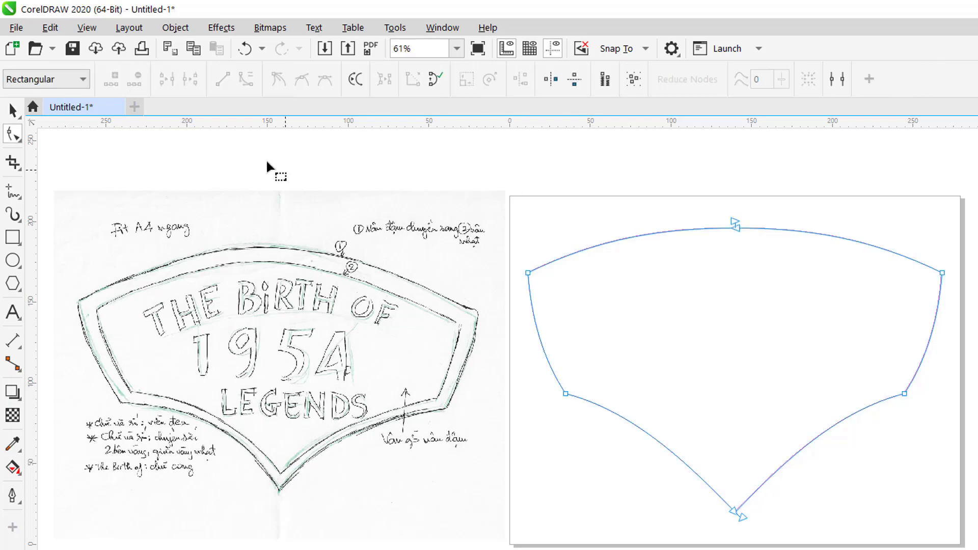
pyautogui.moveTo(703, 183); pyautogui.dragTo(752, 258)
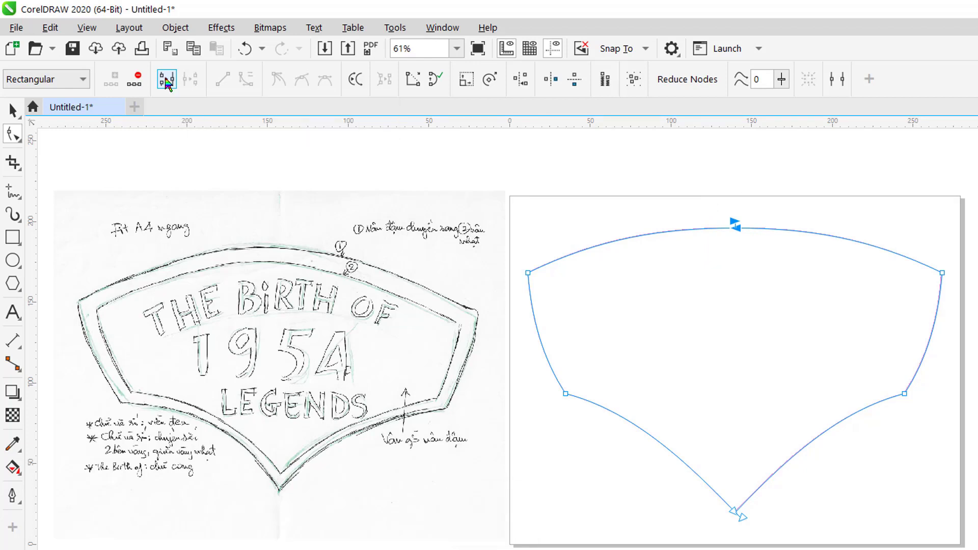
pyautogui.click(166, 81)
pyautogui.moveTo(738, 509); pyautogui.dragTo(739, 514)
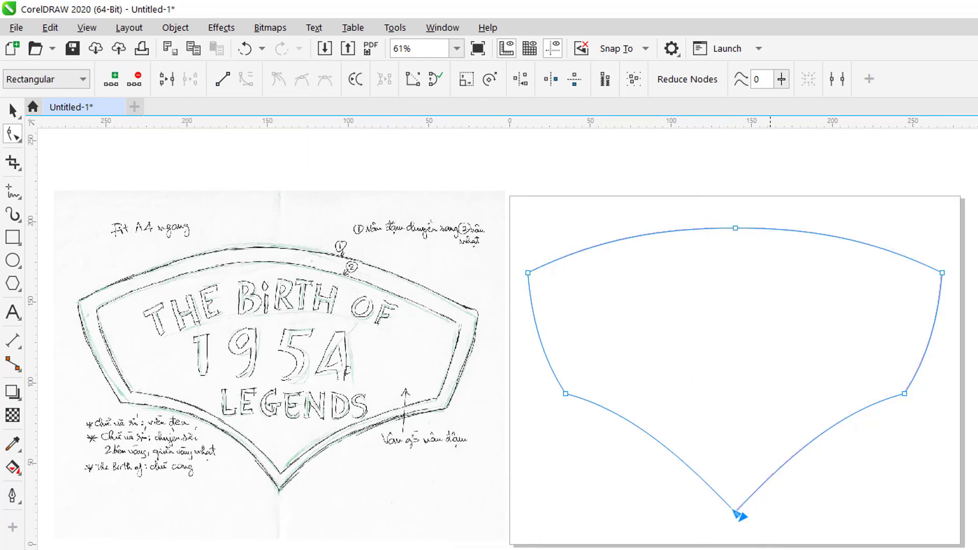
pyautogui.click(167, 80)
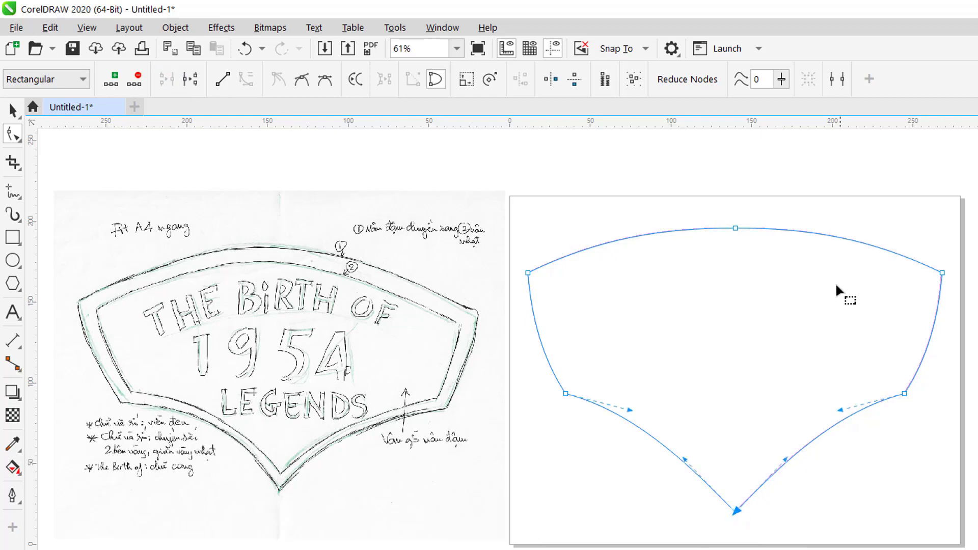
pyautogui.press('space')
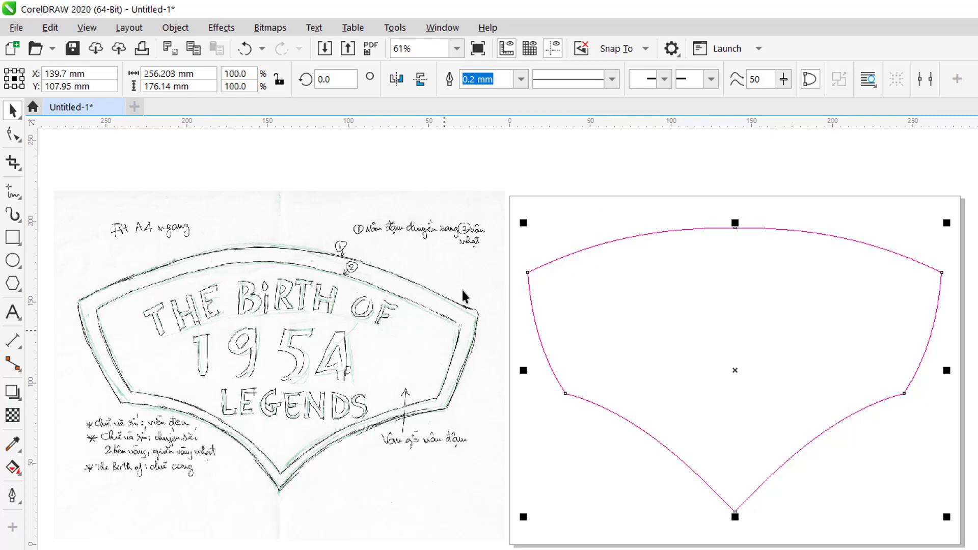
# Step: Duplicate the badge outline and scale the copy about its centre to 89.7% as the inner border
pyautogui.press('KP_Add')
pyautogui.moveTo(947, 223); pyautogui.dragTo(929, 235)
pyautogui.press('shift')
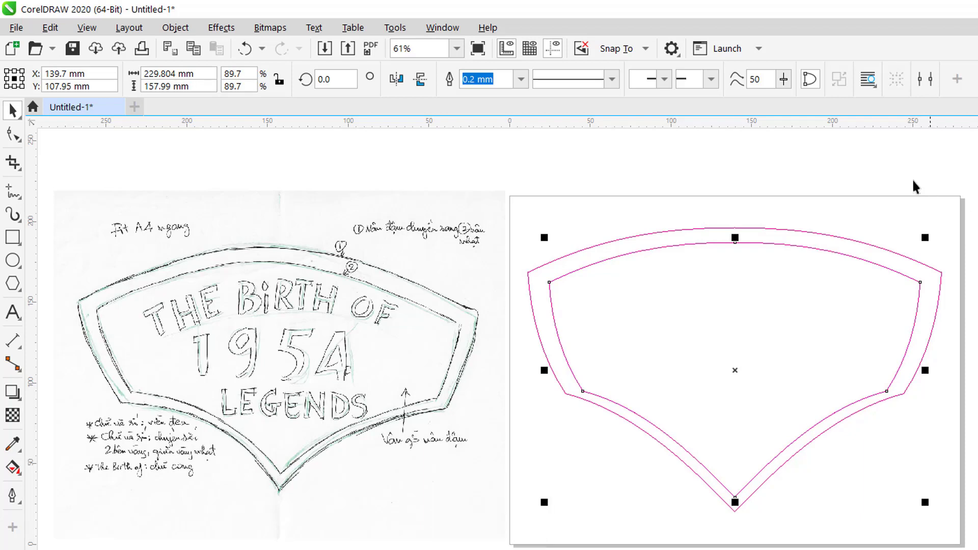
pyautogui.click(716, 198)
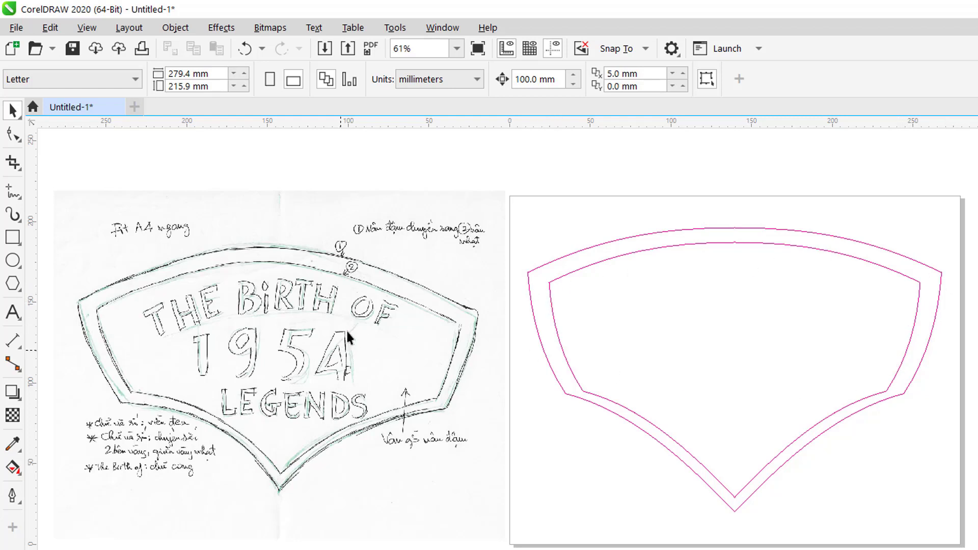
pyautogui.click(605, 265)
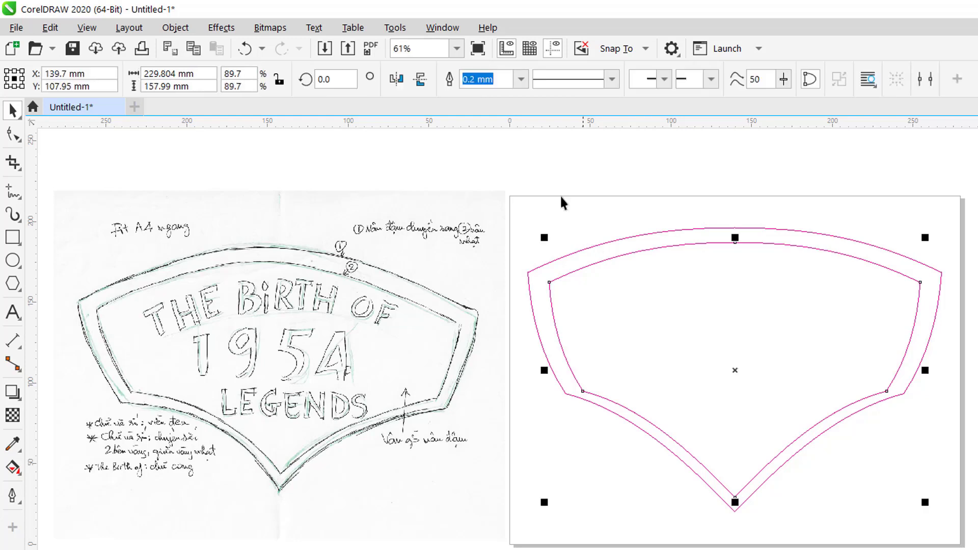
pyautogui.click(562, 199)
pyautogui.click(595, 249)
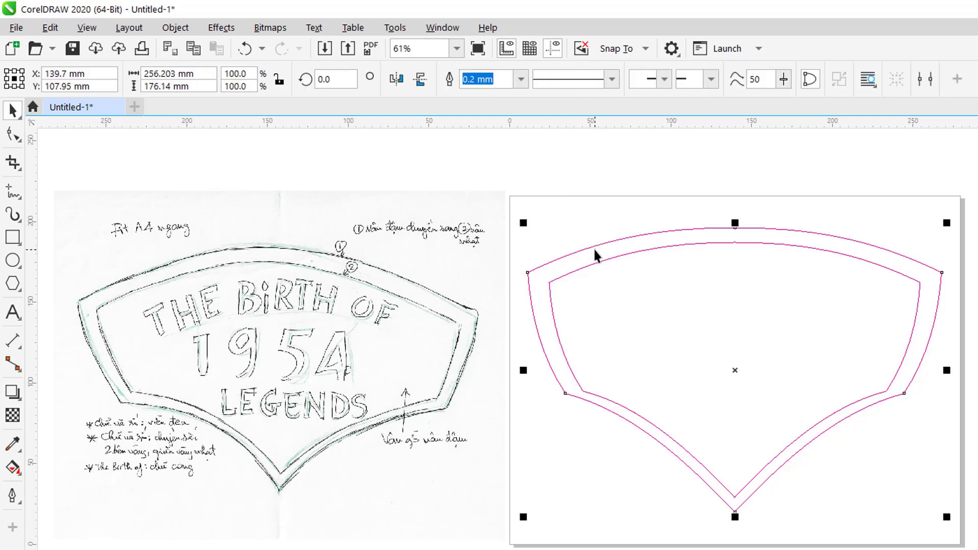
pyautogui.click(557, 184)
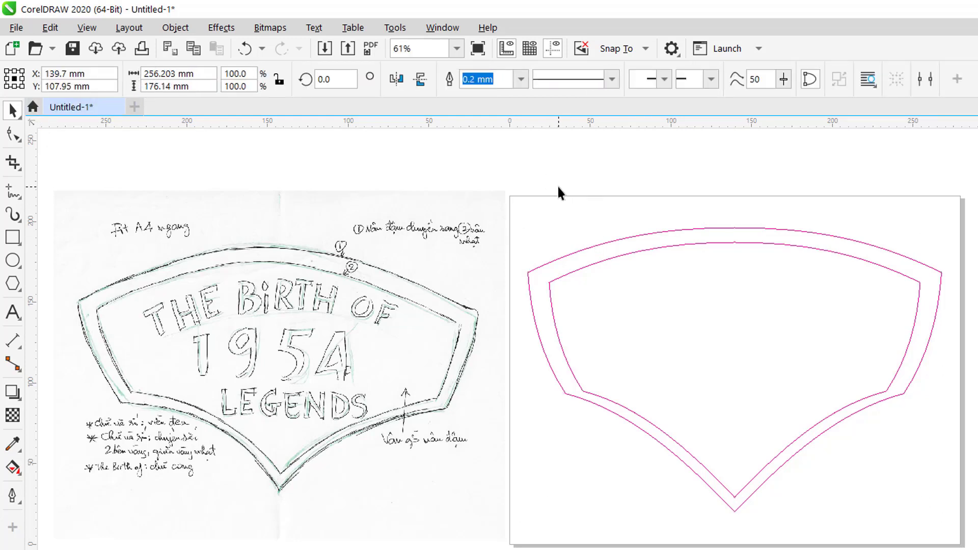
pyautogui.click(579, 254)
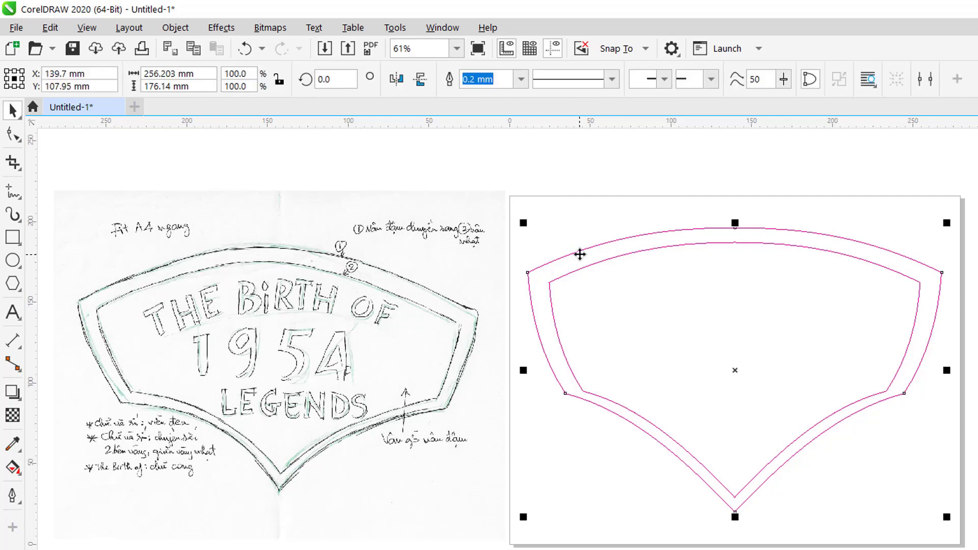
pyautogui.click(508, 195)
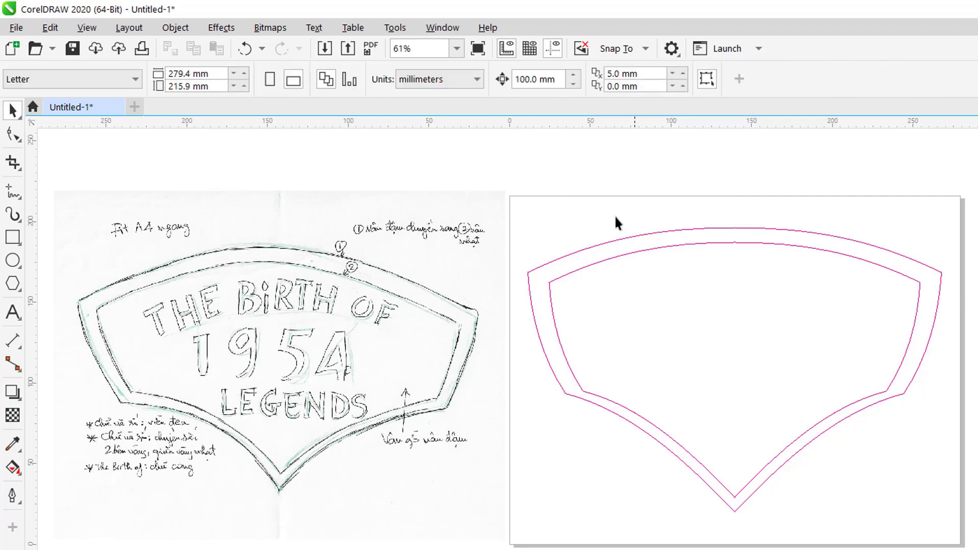
# Step: Set the nudge distance to 260 mm
pyautogui.doubleClick(531, 80)
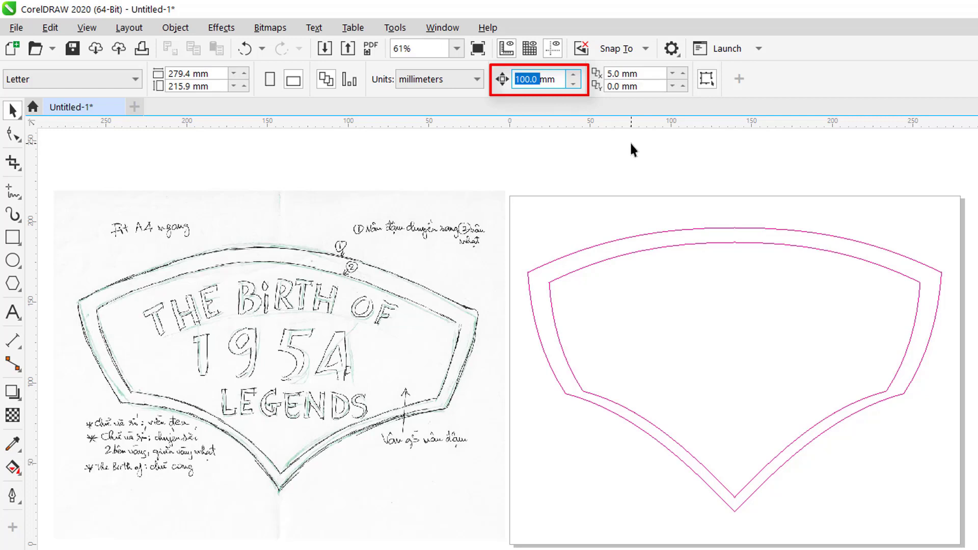
pyautogui.write('256')
pyautogui.press('Return')
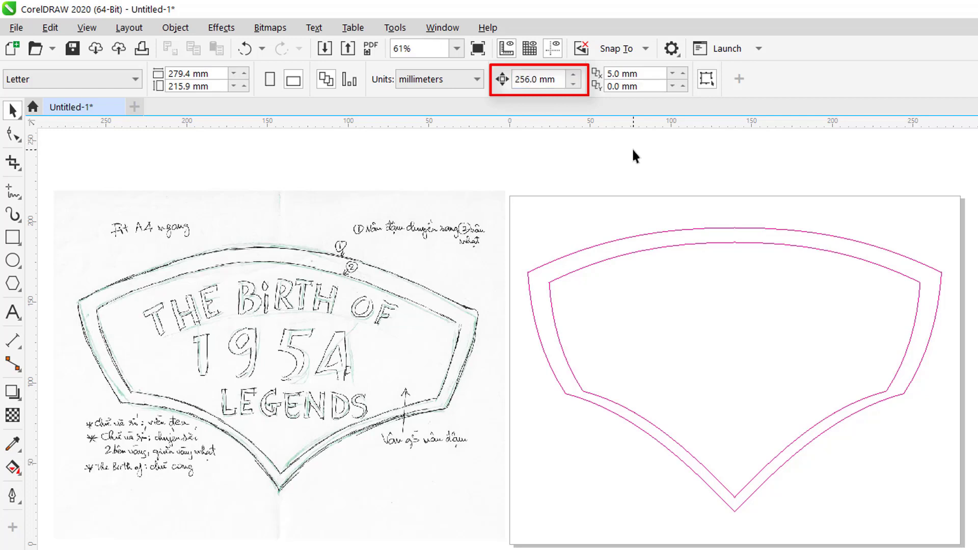
pyautogui.doubleClick(535, 82)
pyautogui.write('260')
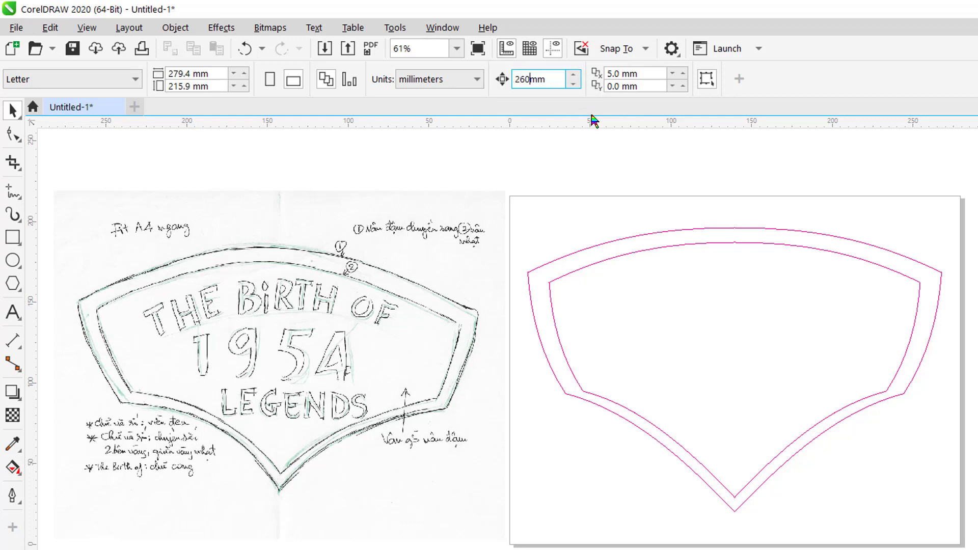
pyautogui.press('Return')
# Step: Duplicate the inner badge border and place the copy 260 mm to the right of the original
pyautogui.click(603, 265)
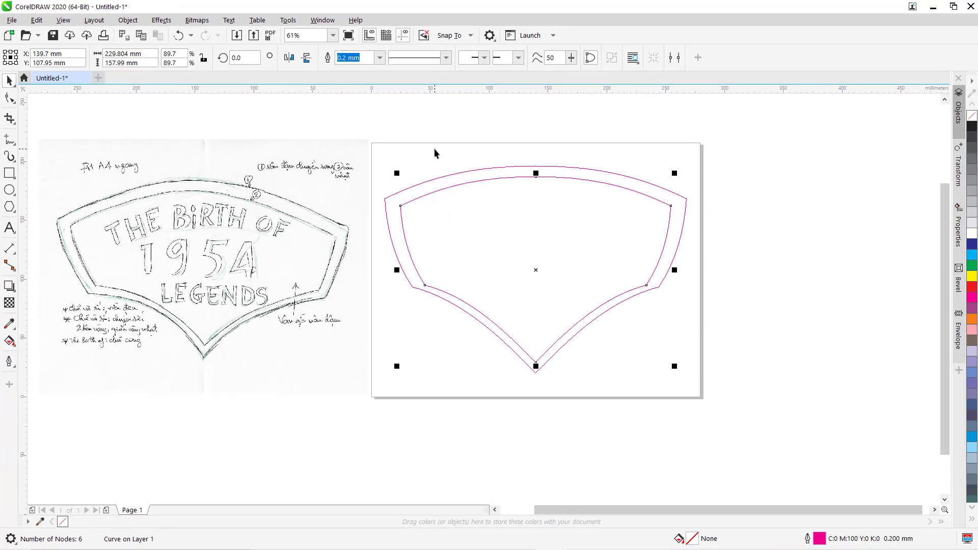
pyautogui.hotkey('ctrl', 'd')
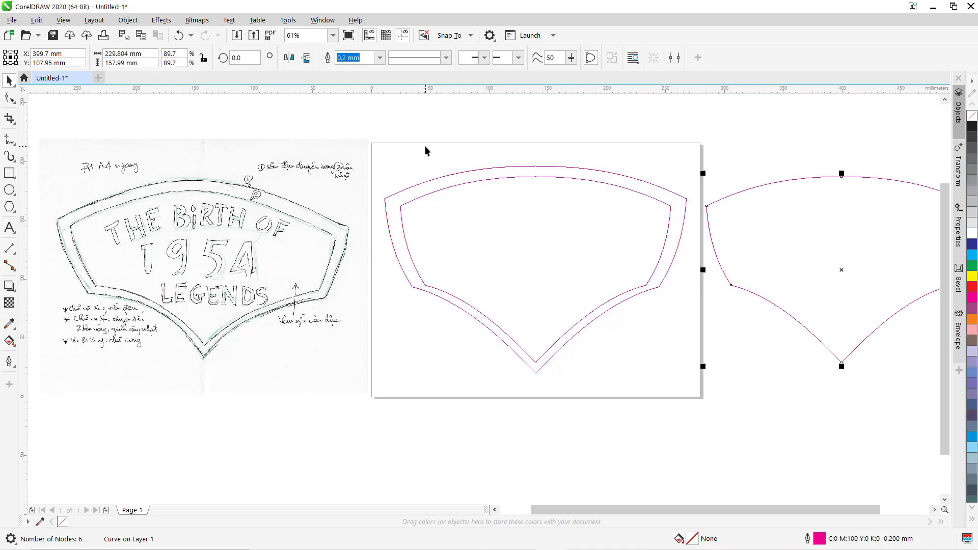
pyautogui.click(424, 145)
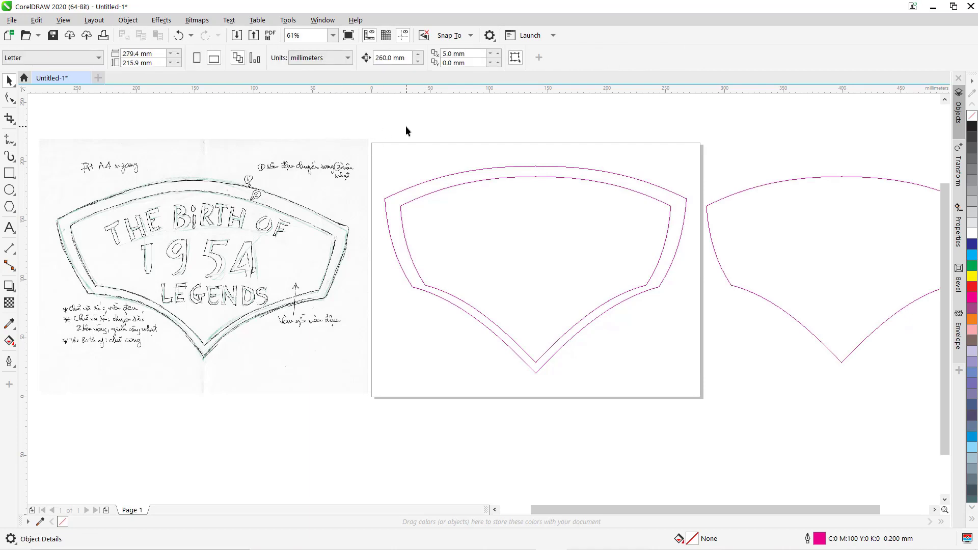
# Step: Import the wood-grain image Văn gỗ at its original size and place it over the lower part of the sketch and the page
pyautogui.hotkey('ctrl', 'i')
pyautogui.click(257, 260)
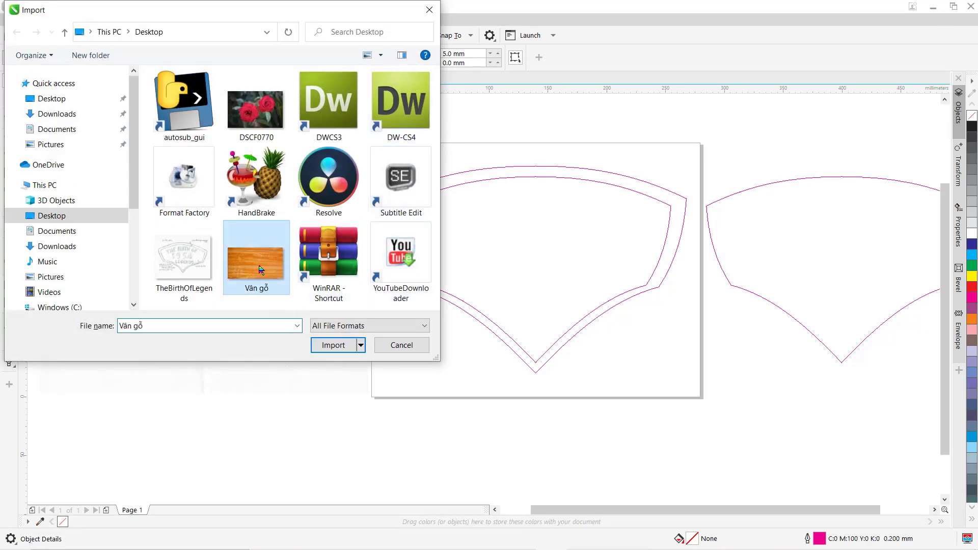
pyautogui.click(332, 346)
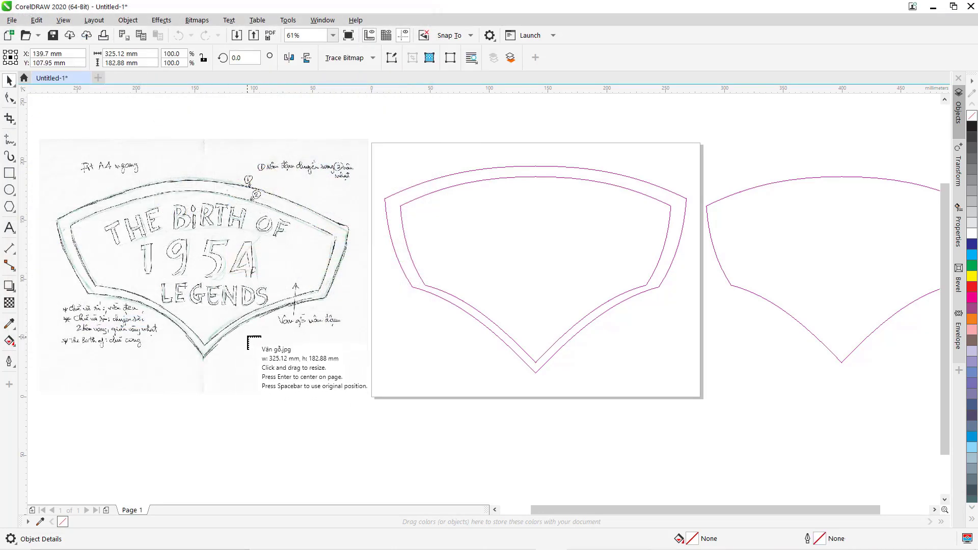
pyautogui.click(226, 284)
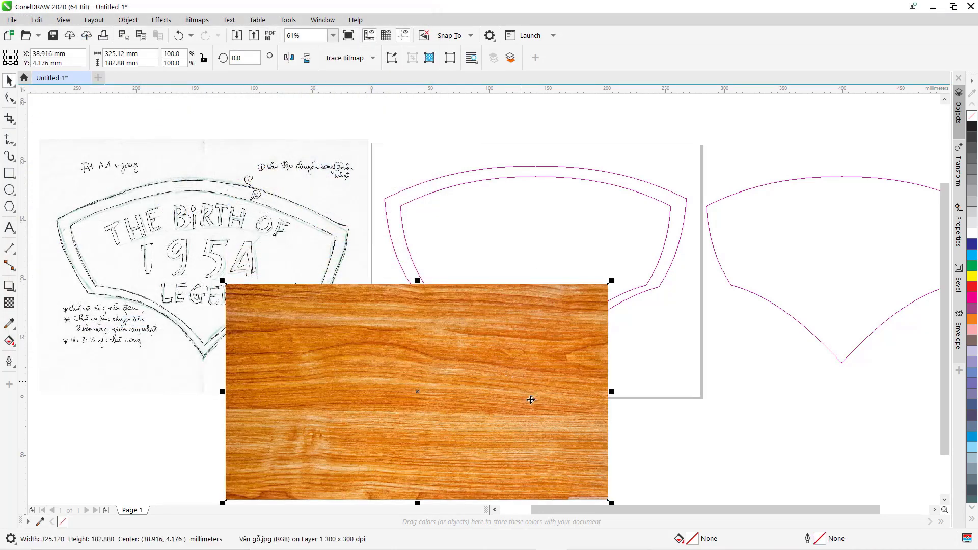
pyautogui.moveTo(535, 421); pyautogui.dragTo(522, 399)
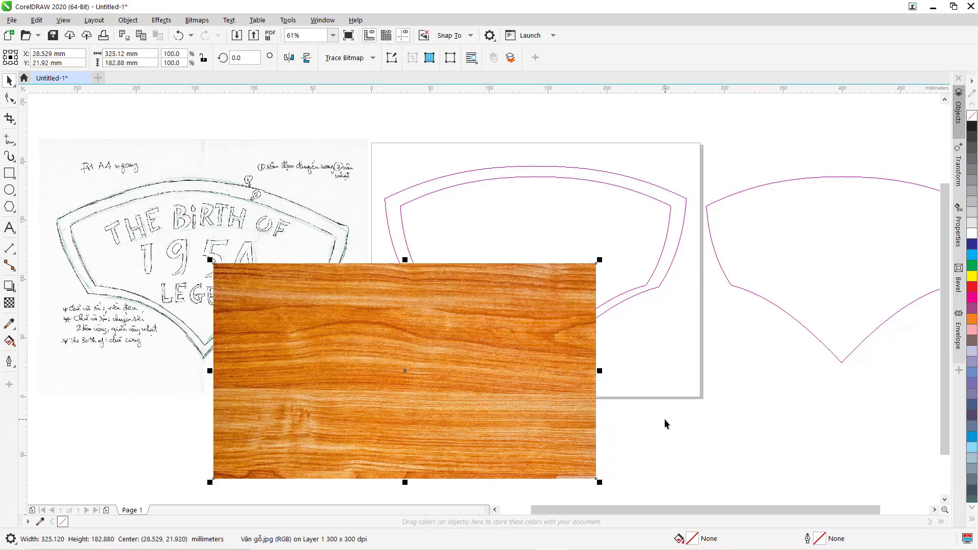
pyautogui.click(667, 410)
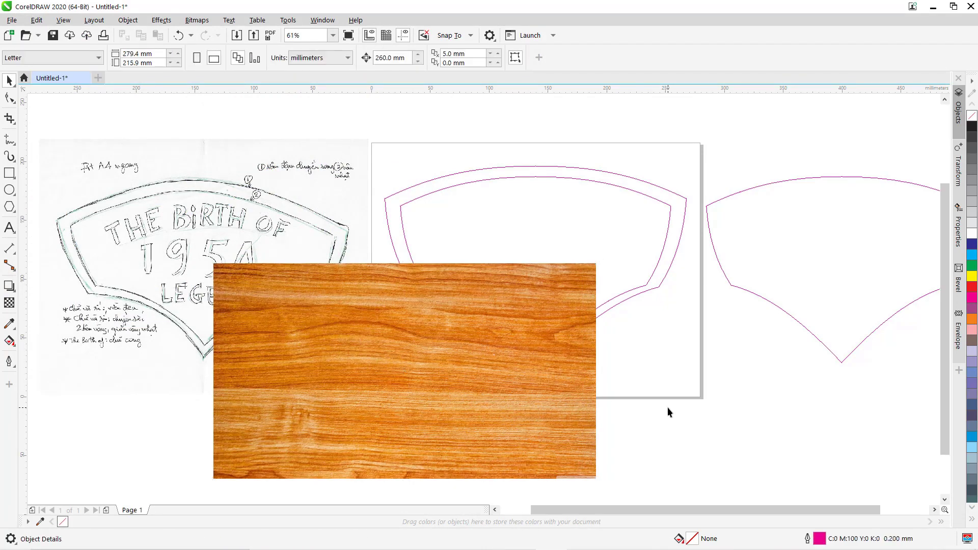
# Step: Convert the wood-grain image to a 100 dpi bitmap in CMYK Color (32-bit) mode
pyautogui.click(342, 379)
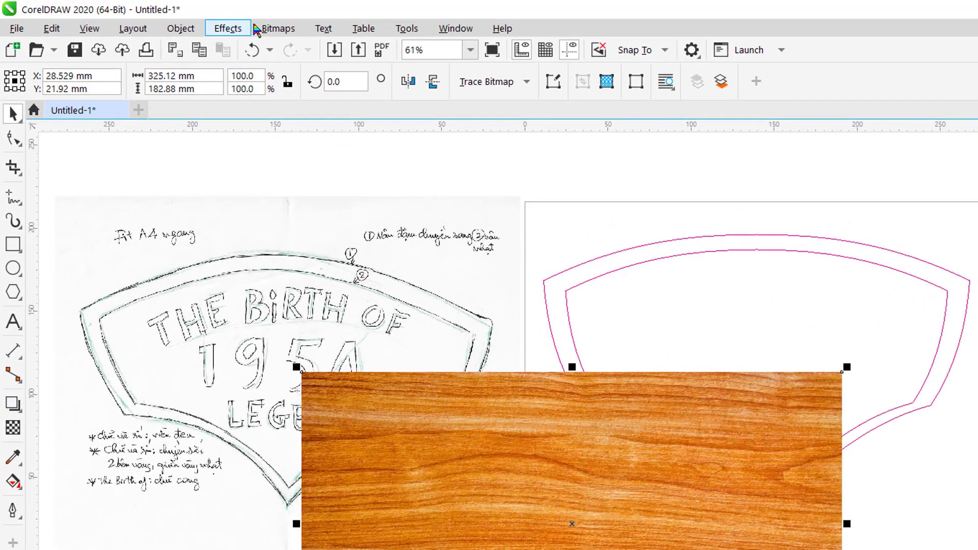
pyautogui.click(277, 28)
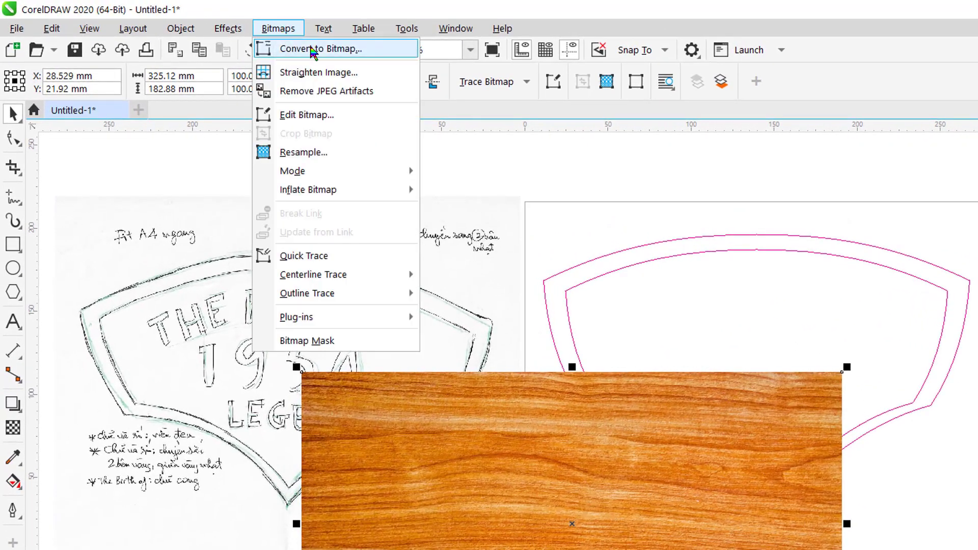
pyautogui.click(312, 49)
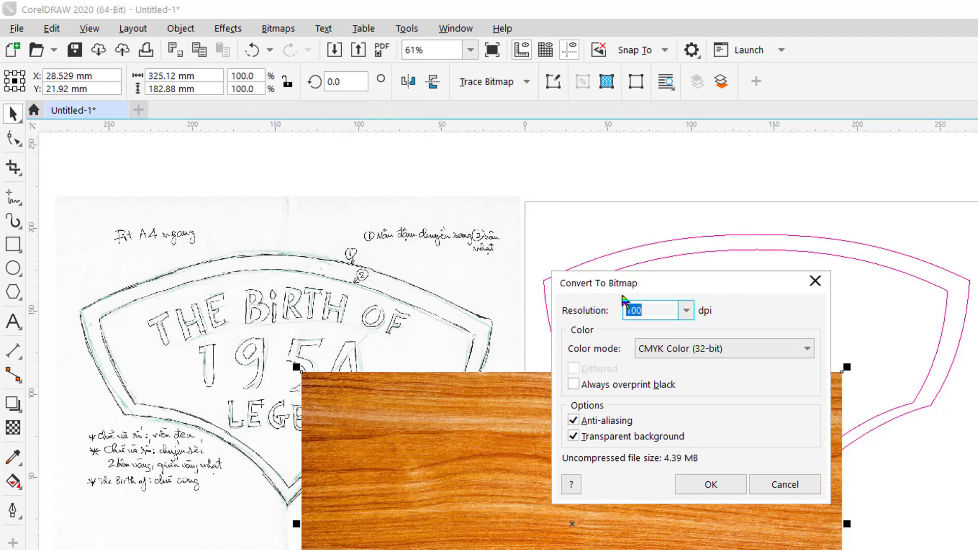
pyautogui.click(685, 312)
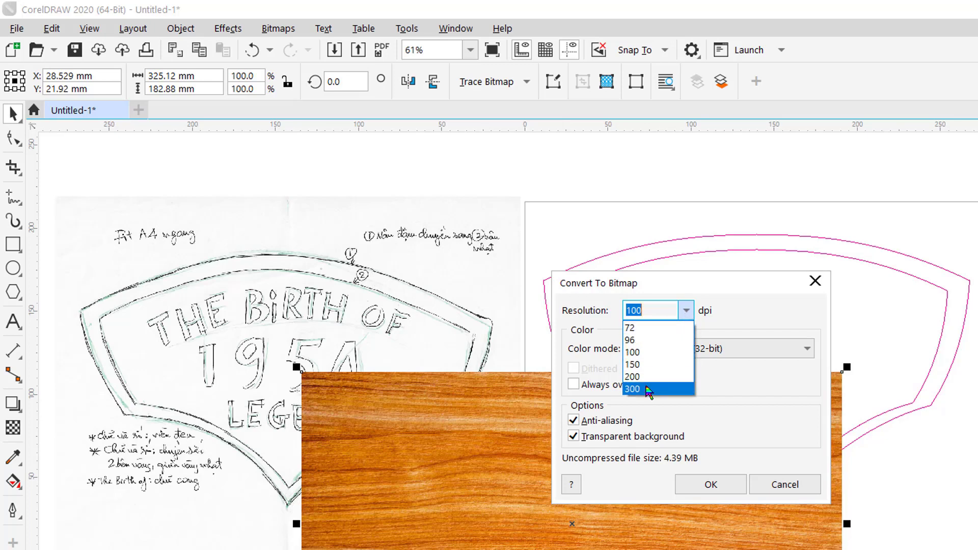
pyautogui.click(643, 353)
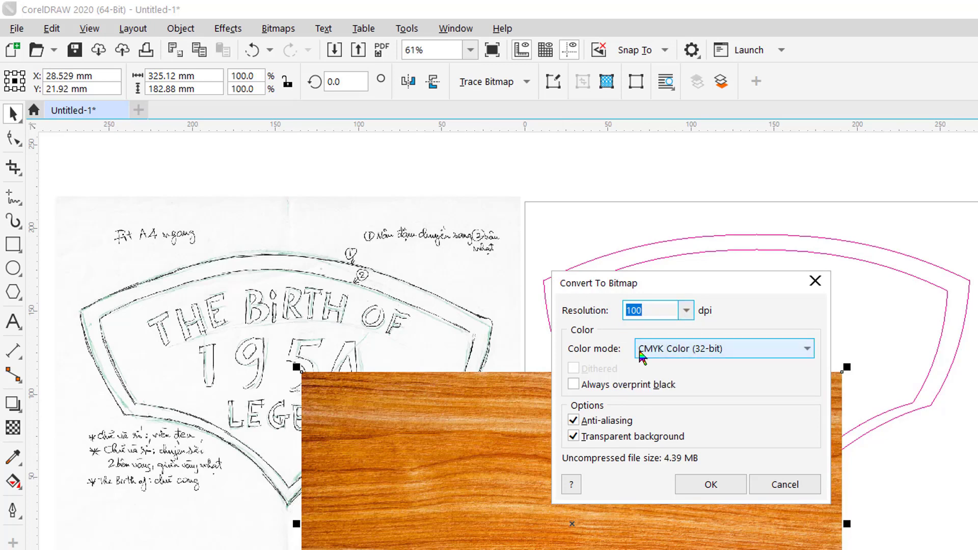
pyautogui.click(807, 352)
pyautogui.click(808, 353)
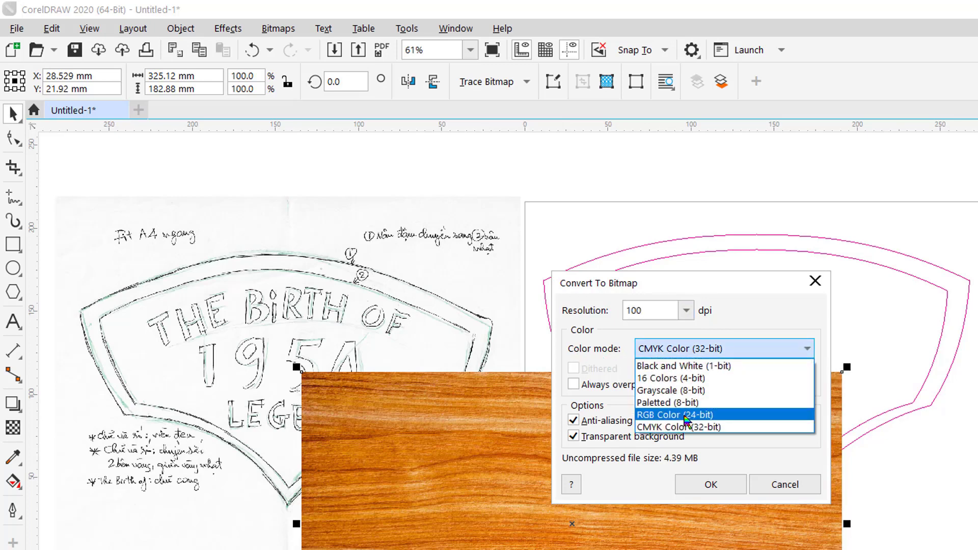
pyautogui.click(704, 432)
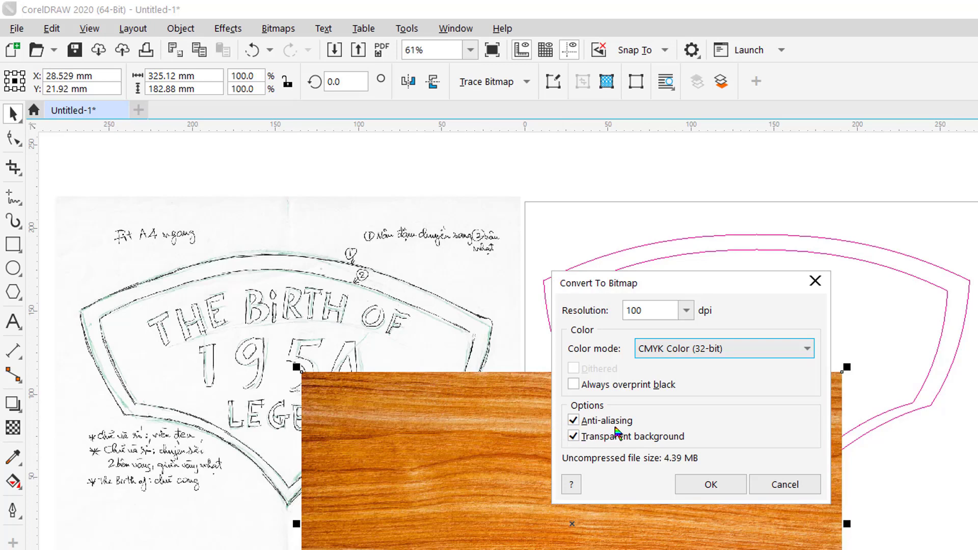
pyautogui.click(709, 485)
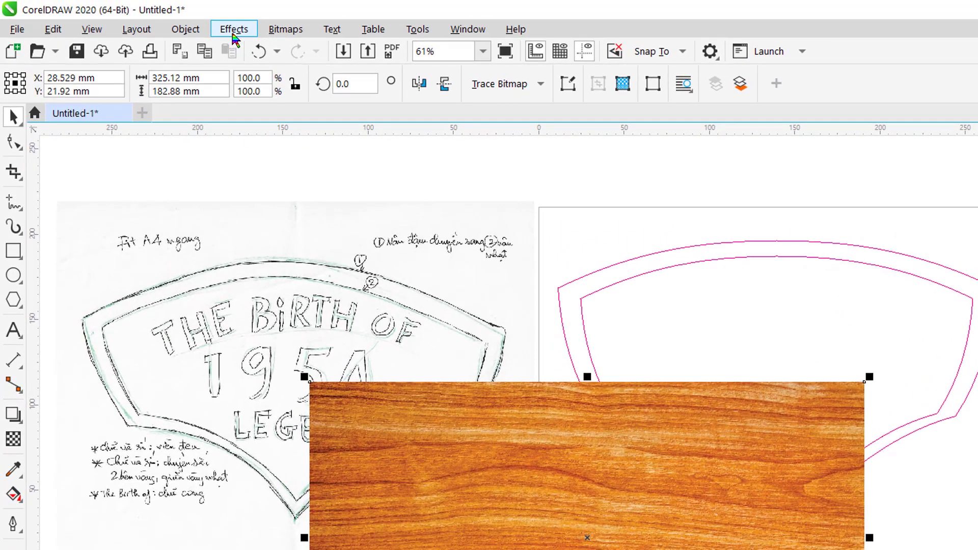
# Step: Start a Hue/Saturation/Lightness adjustment on the wood-grain bitmap and darken it to a lightness of -40
pyautogui.click(233, 30)
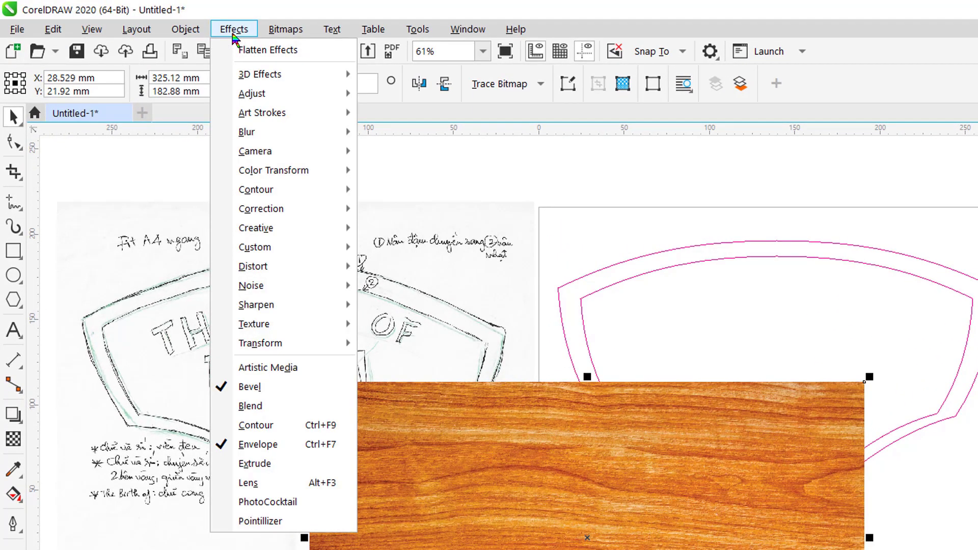
pyautogui.moveTo(256, 96)
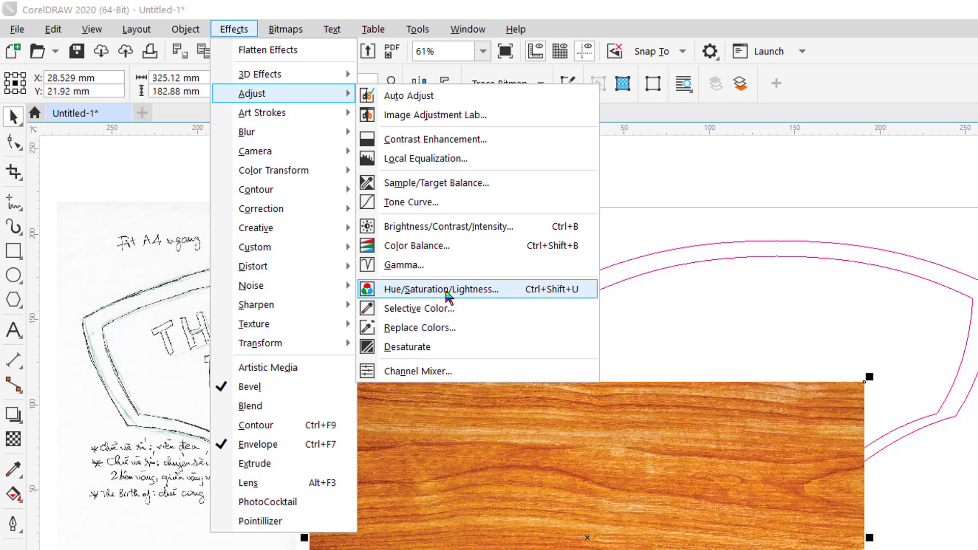
pyautogui.click(448, 297)
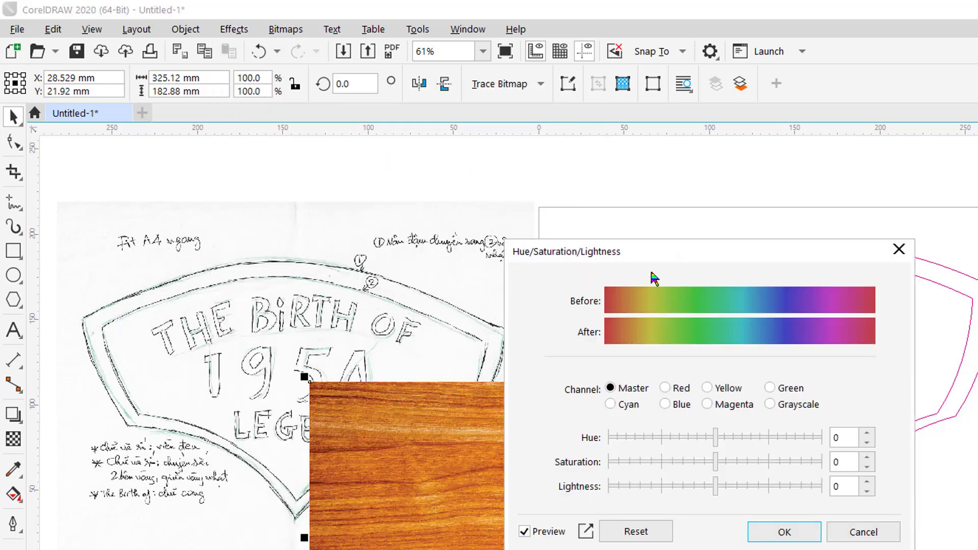
pyautogui.moveTo(664, 258); pyautogui.dragTo(640, 207)
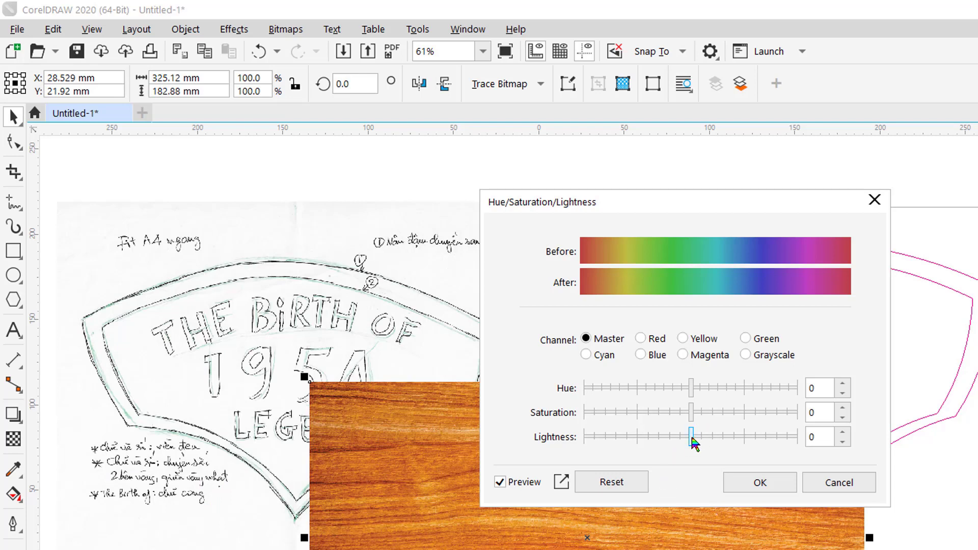
pyautogui.moveTo(691, 439); pyautogui.dragTo(656, 445)
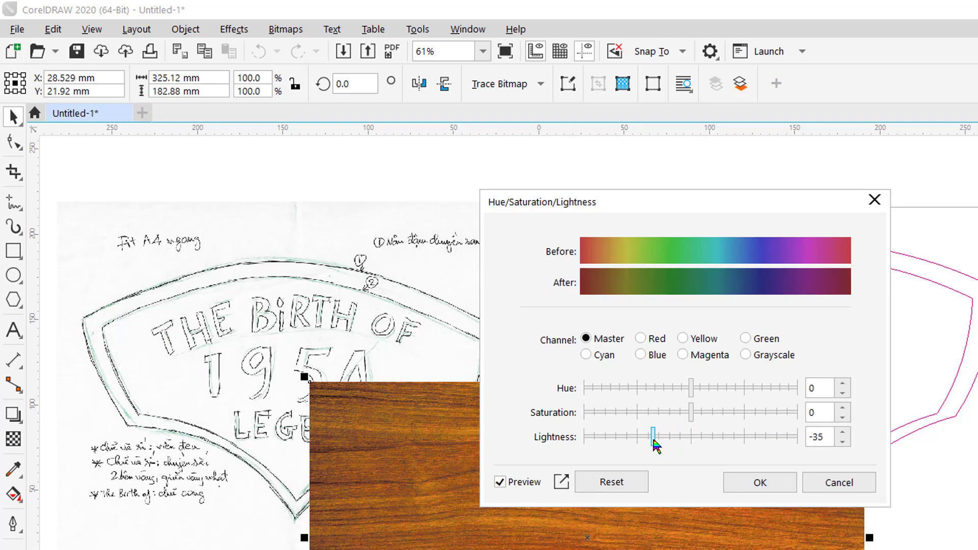
pyautogui.moveTo(655, 445); pyautogui.dragTo(648, 446)
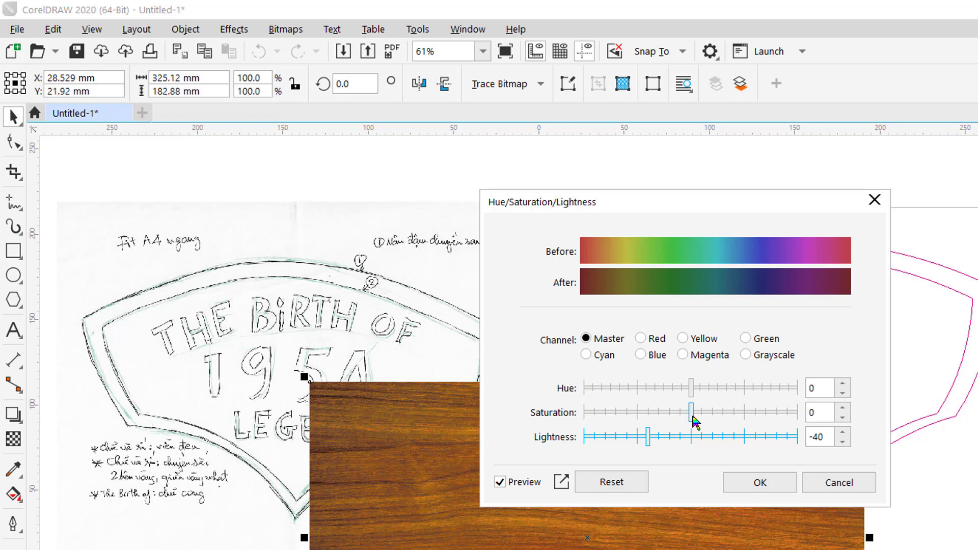
# Step: Set the wood-grain bitmap's saturation to -15 and hue to -17, and apply the colour adjustment
pyautogui.moveTo(692, 417); pyautogui.dragTo(671, 418)
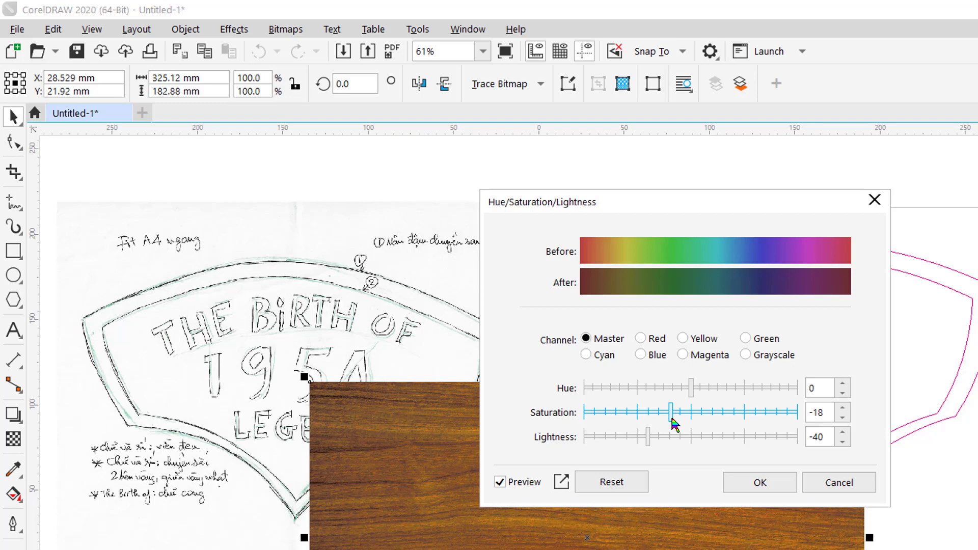
pyautogui.moveTo(671, 418); pyautogui.dragTo(674, 418)
pyautogui.moveTo(691, 396); pyautogui.dragTo(681, 397)
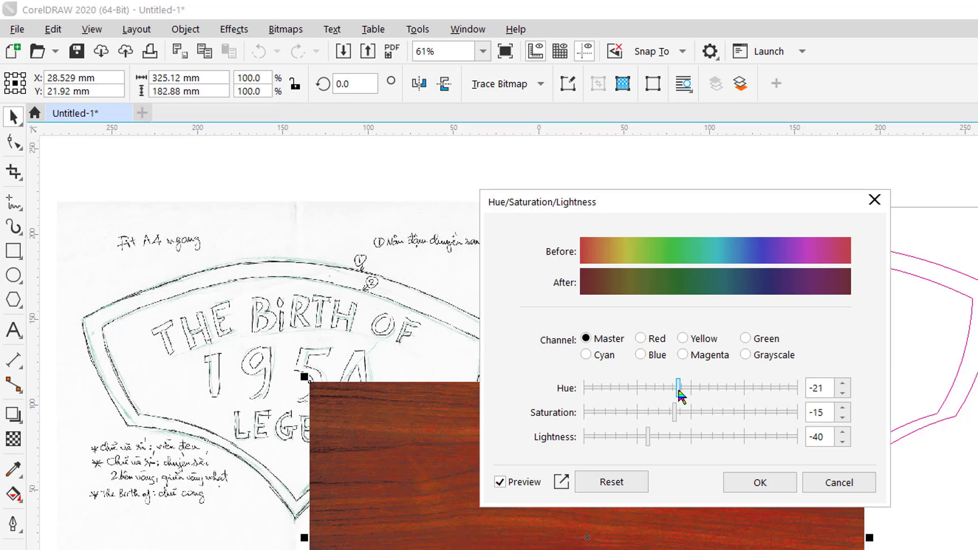
pyautogui.moveTo(681, 396); pyautogui.dragTo(684, 397)
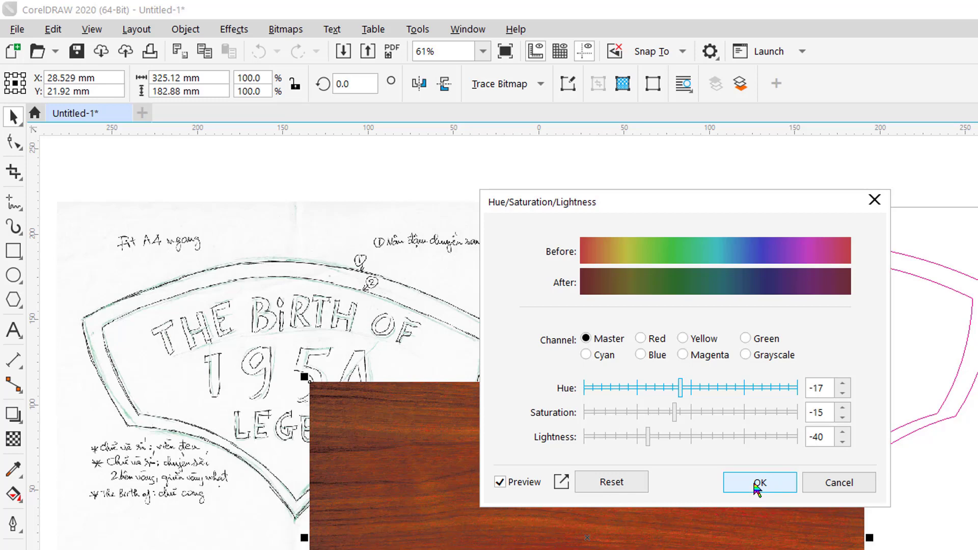
pyautogui.click(755, 490)
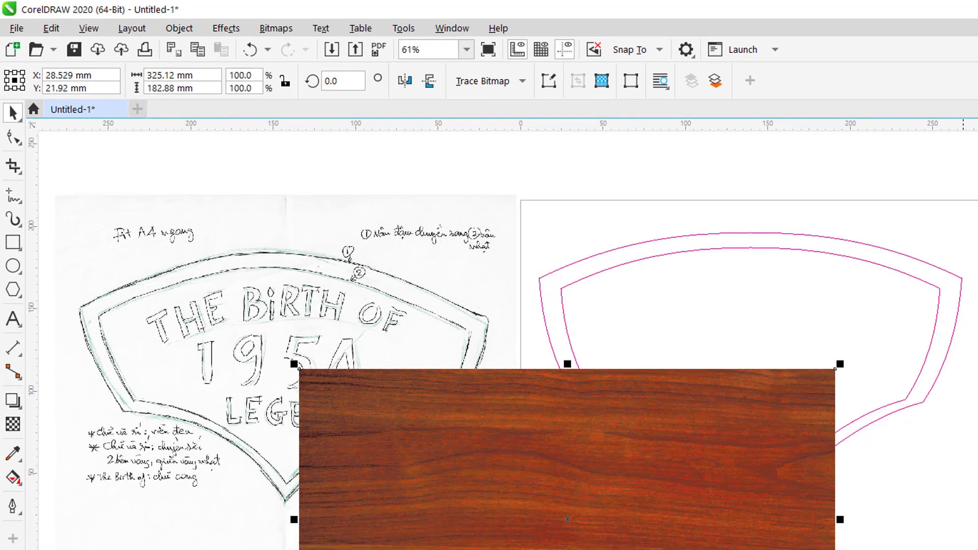
pyautogui.click(967, 516)
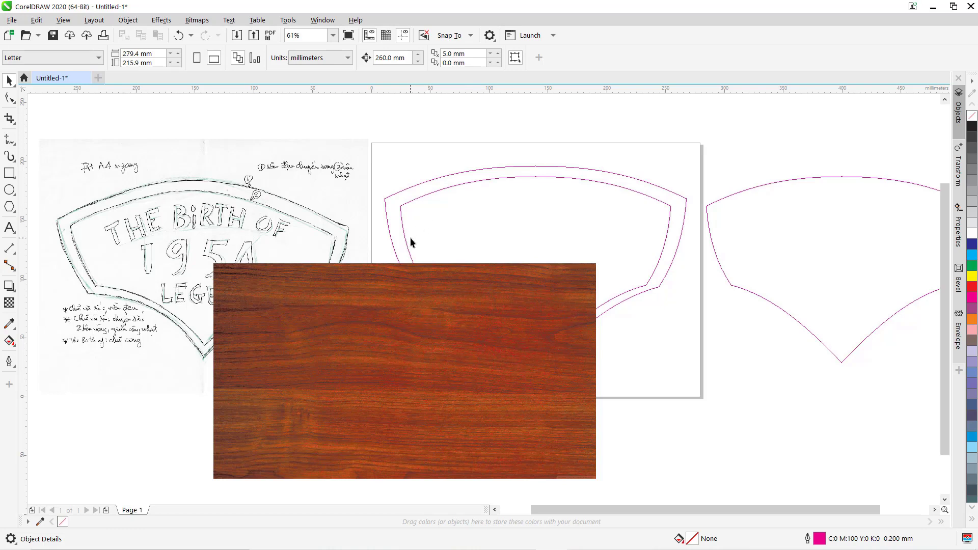
pyautogui.click(386, 200)
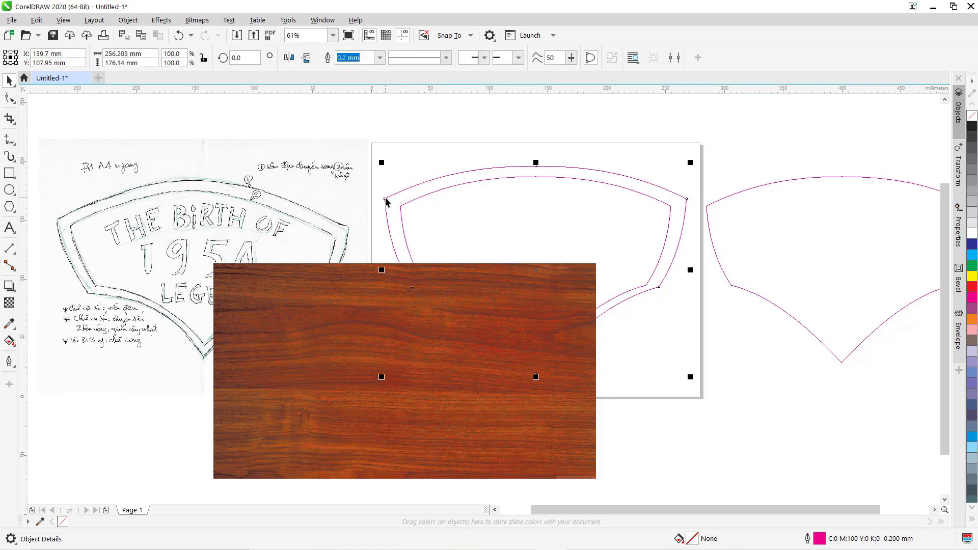
pyautogui.click(417, 204)
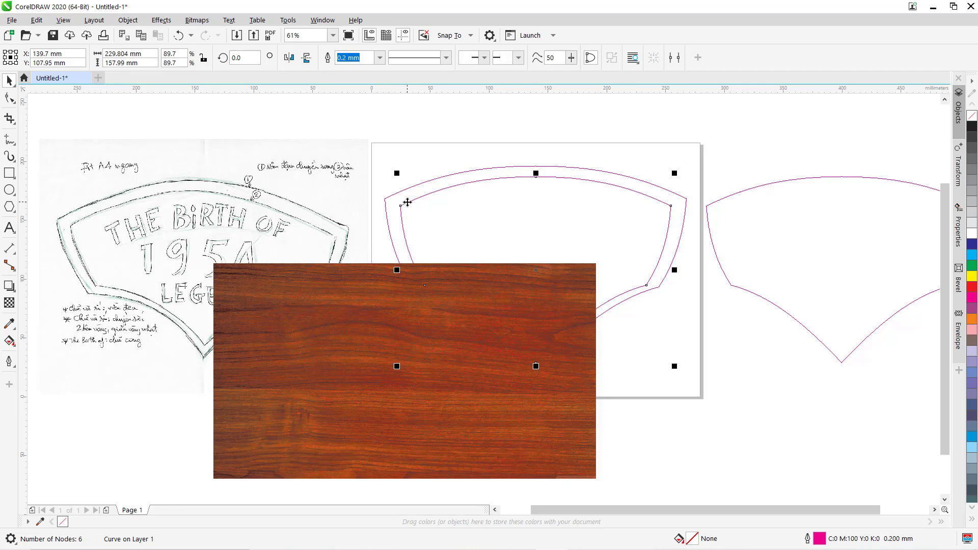
pyautogui.click(363, 182)
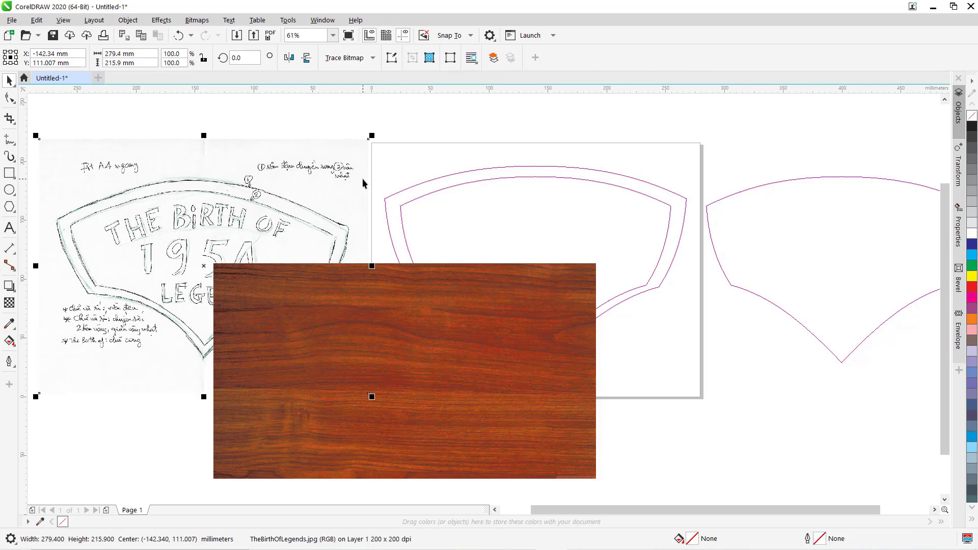
pyautogui.click(438, 114)
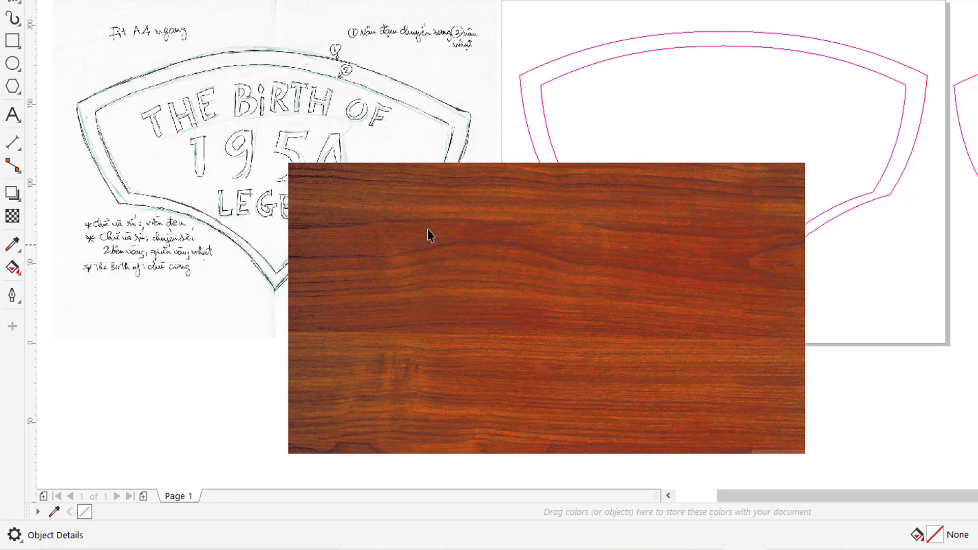
pyautogui.moveTo(273, 91); pyautogui.dragTo(625, 373)
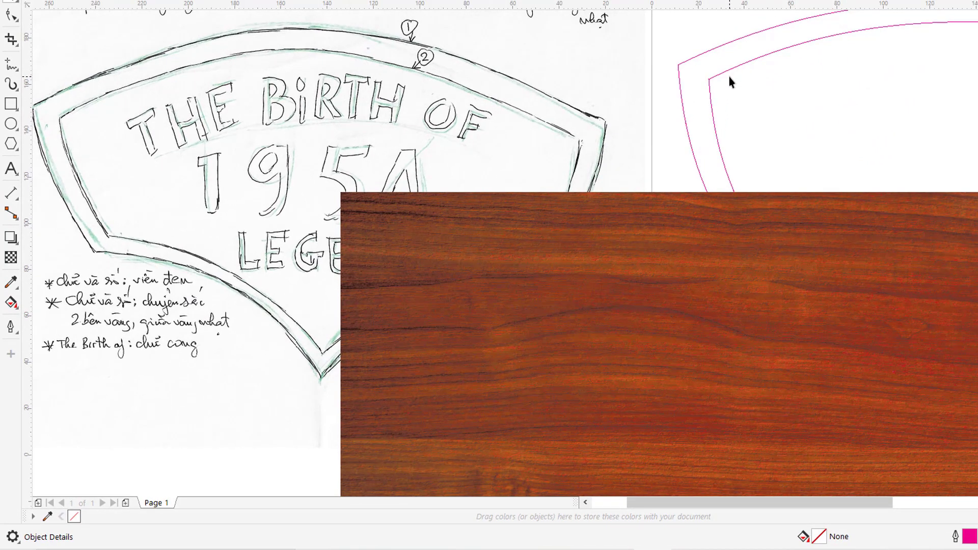
# Step: Sample a dark brown from the dark grain at the wood-grain image's edge and fill the badge's outer shape with it
pyautogui.click(11, 281)
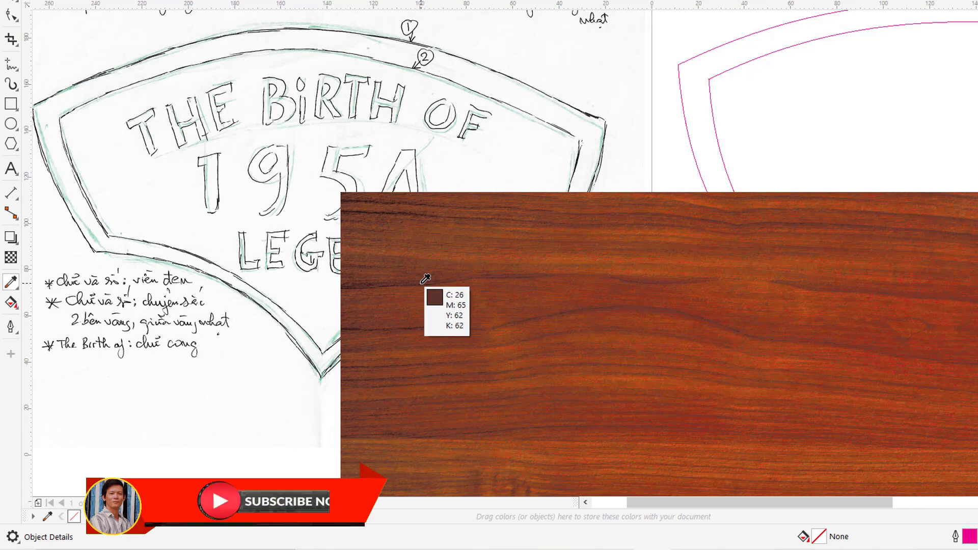
pyautogui.click(422, 282)
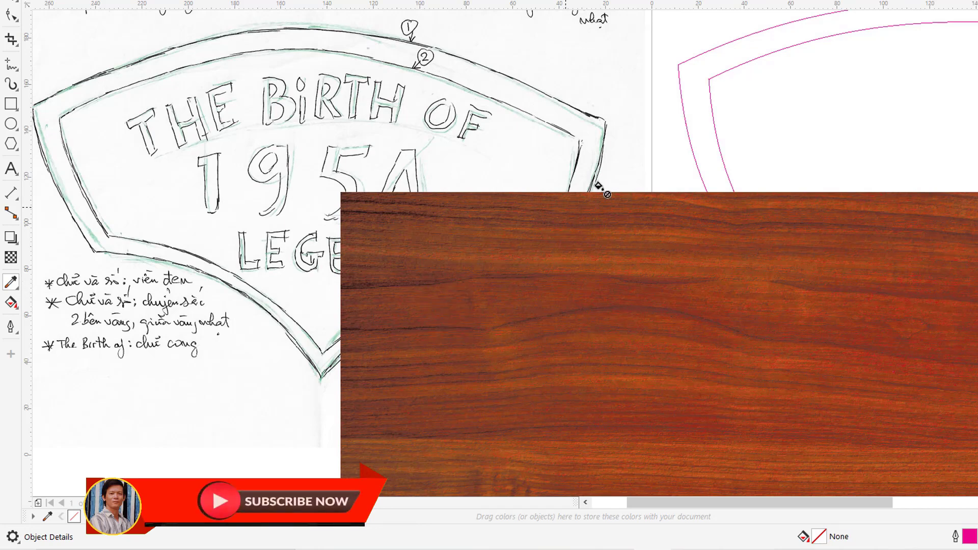
pyautogui.click(683, 65)
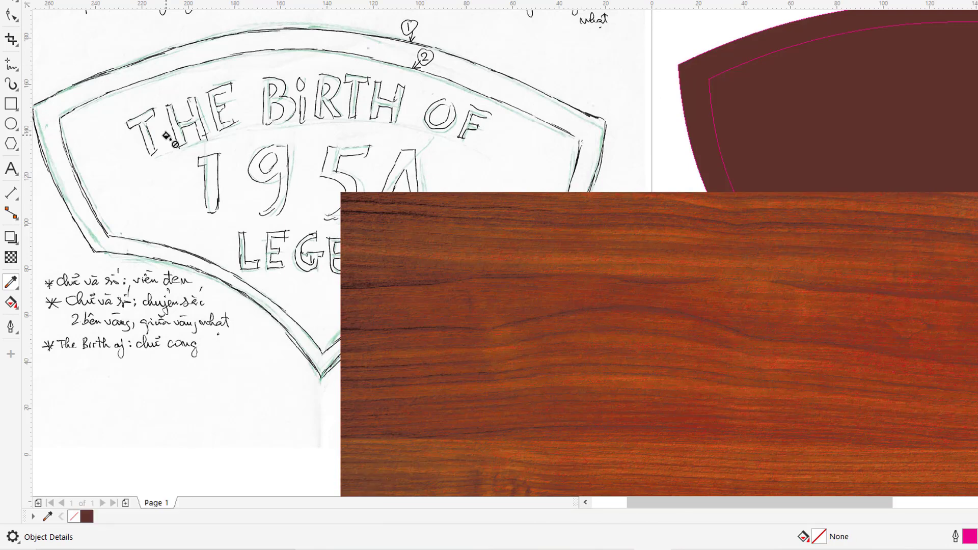
pyautogui.press('space')
# Step: Fill the badge's inner shape with an orange-brown sampled from the wood grain (C10 M74 Y97 K24)
pyautogui.click(10, 282)
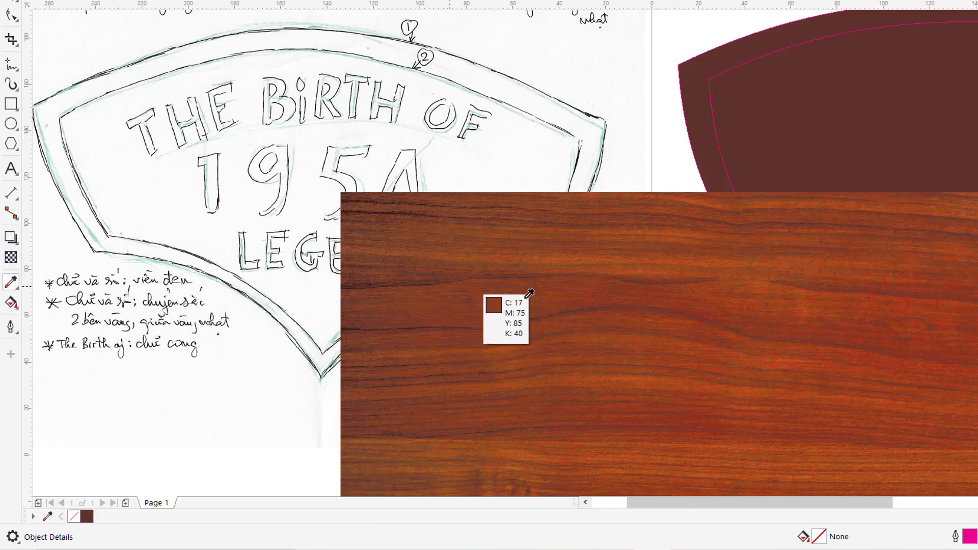
pyautogui.click(587, 255)
pyautogui.click(752, 114)
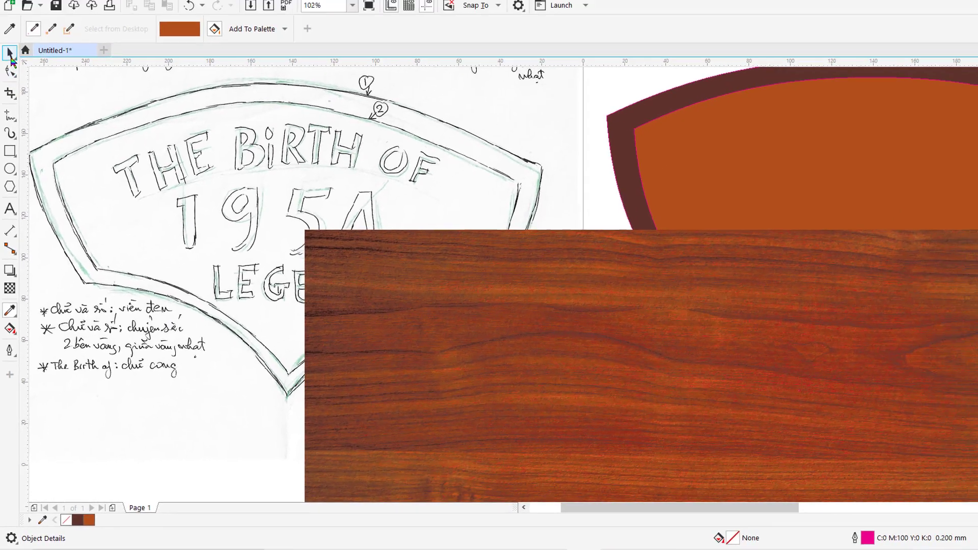
pyautogui.click(10, 55)
pyautogui.click(455, 145)
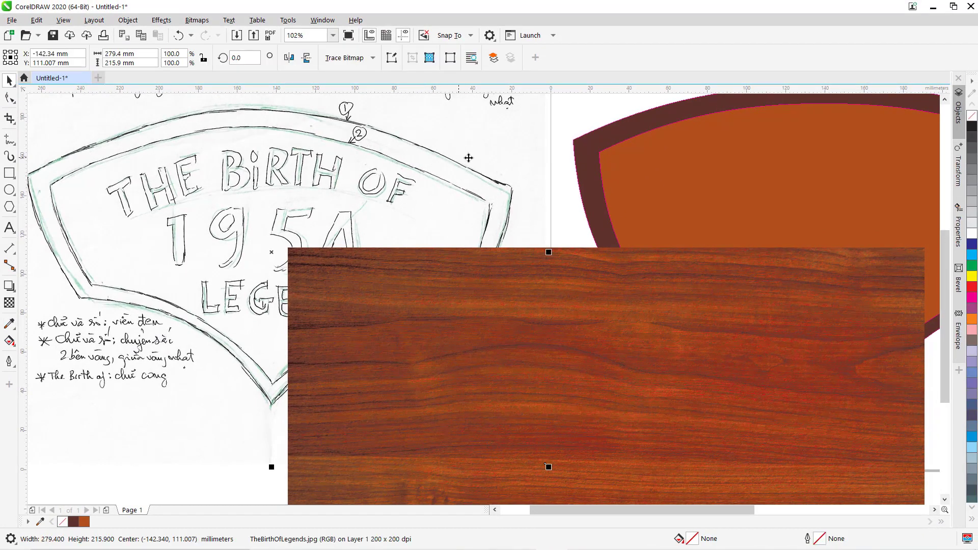
pyautogui.click(571, 111)
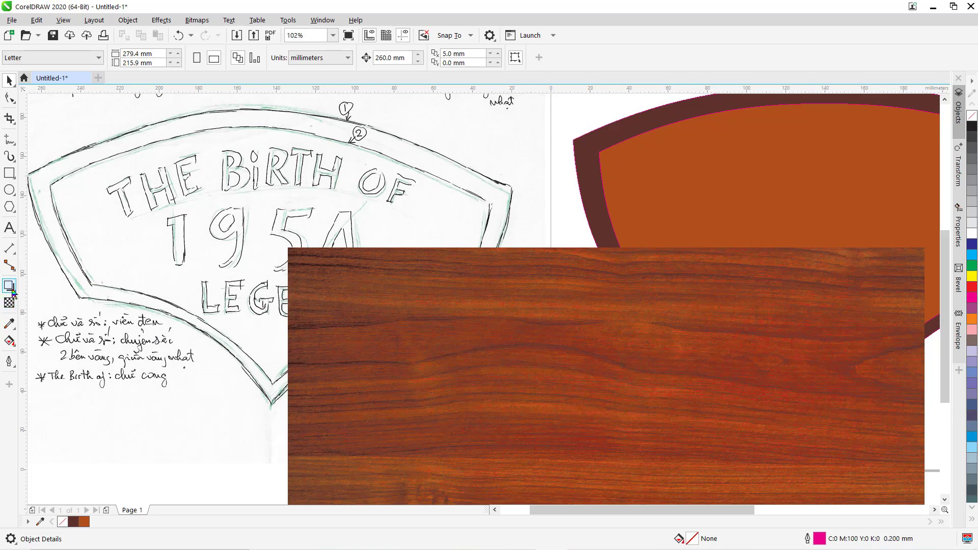
# Step: Blend the orange-brown inner shape into the dark brown outer shape with 20 steps
pyautogui.click(12, 291)
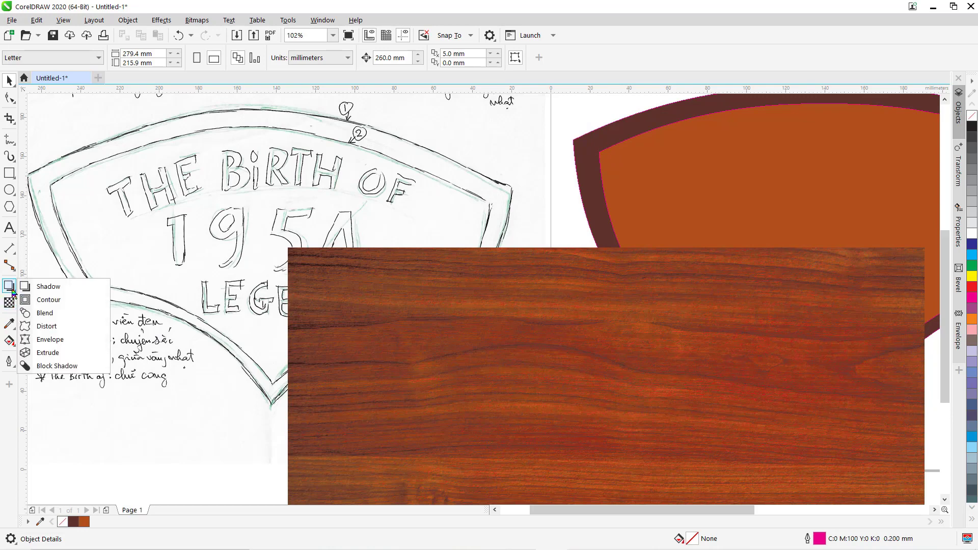
pyautogui.click(51, 314)
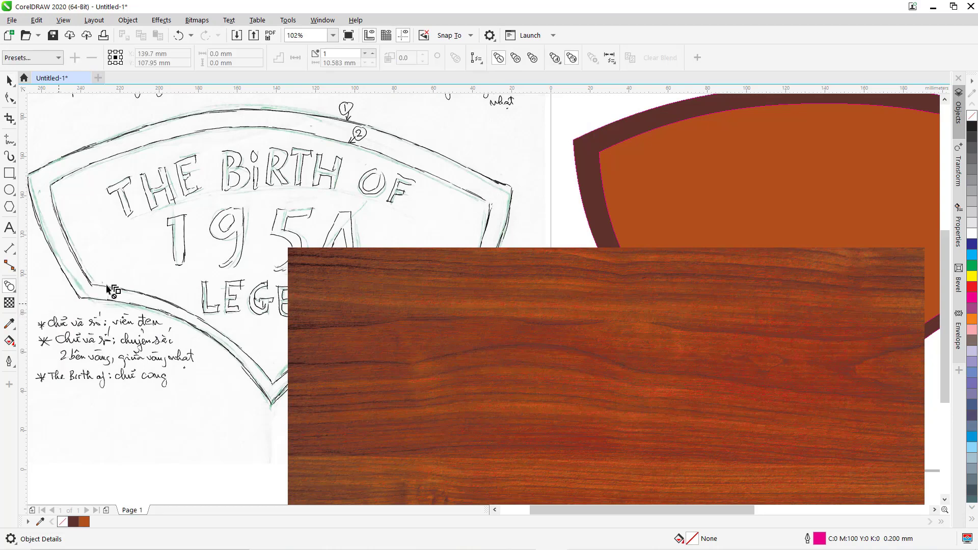
pyautogui.click(616, 154)
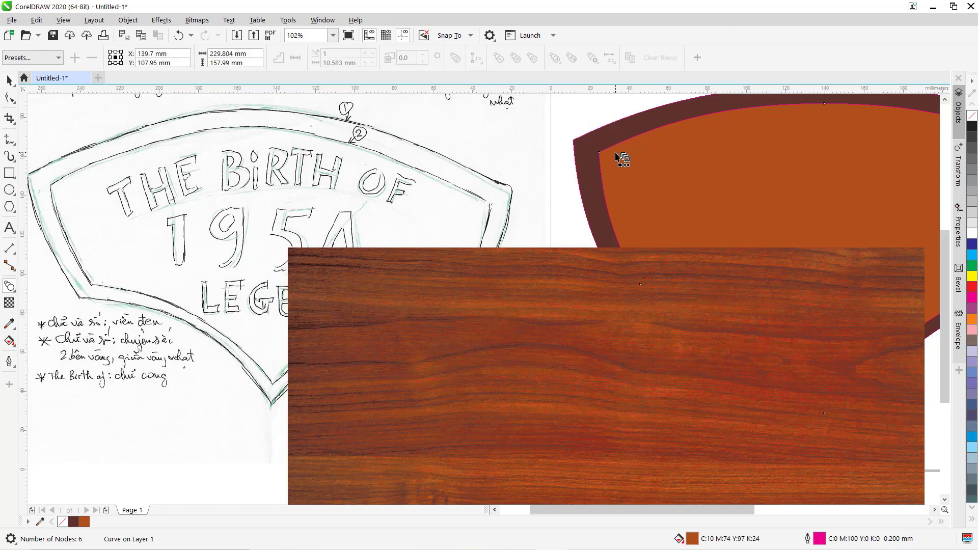
pyautogui.moveTo(617, 154); pyautogui.dragTo(586, 143)
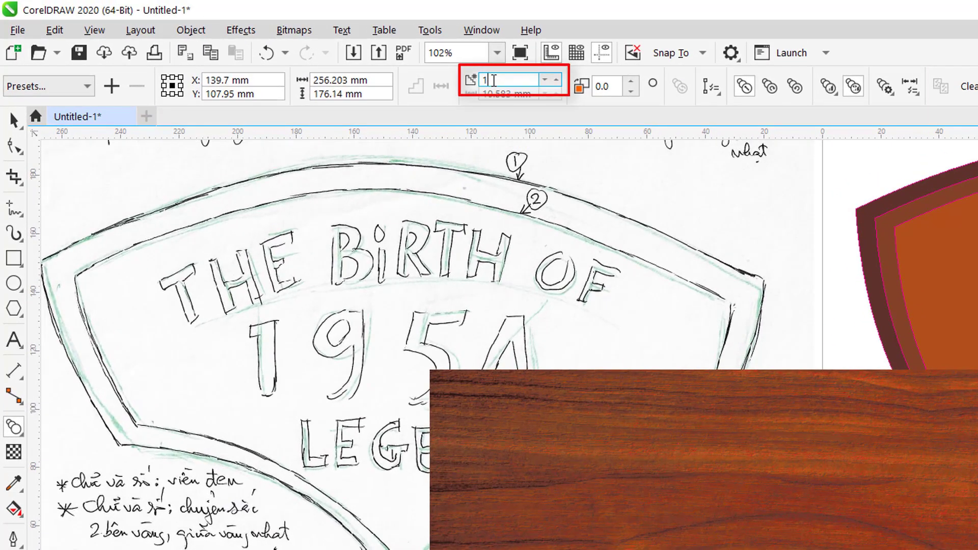
pyautogui.doubleClick(493, 80)
pyautogui.write('20')
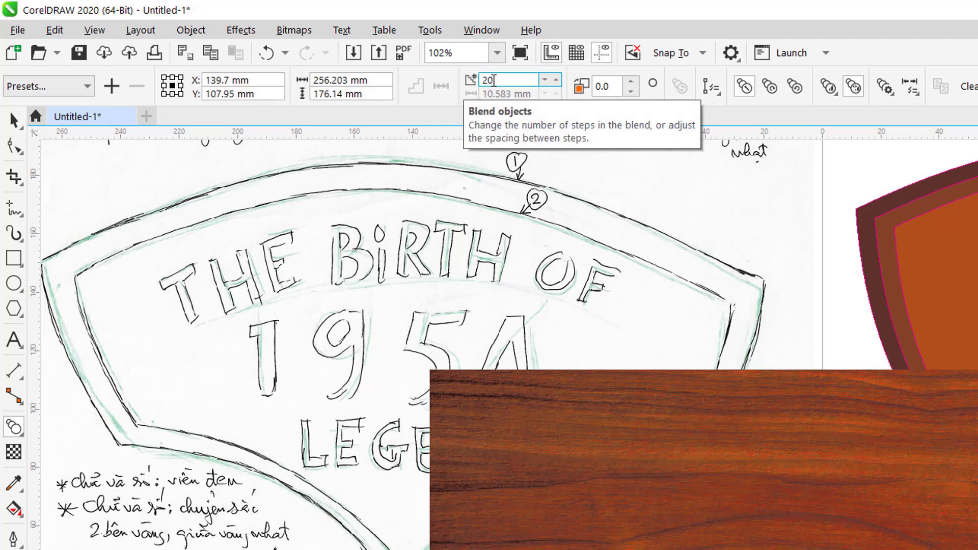
pyautogui.press('Return')
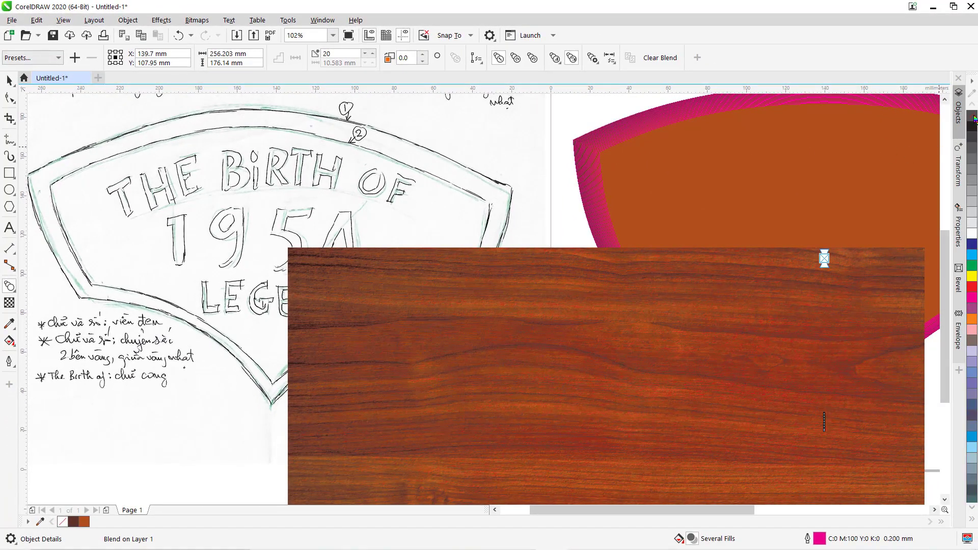
# Step: Remove the magenta outline from the whole blend between the two badge shapes
pyautogui.rightClick(973, 117)
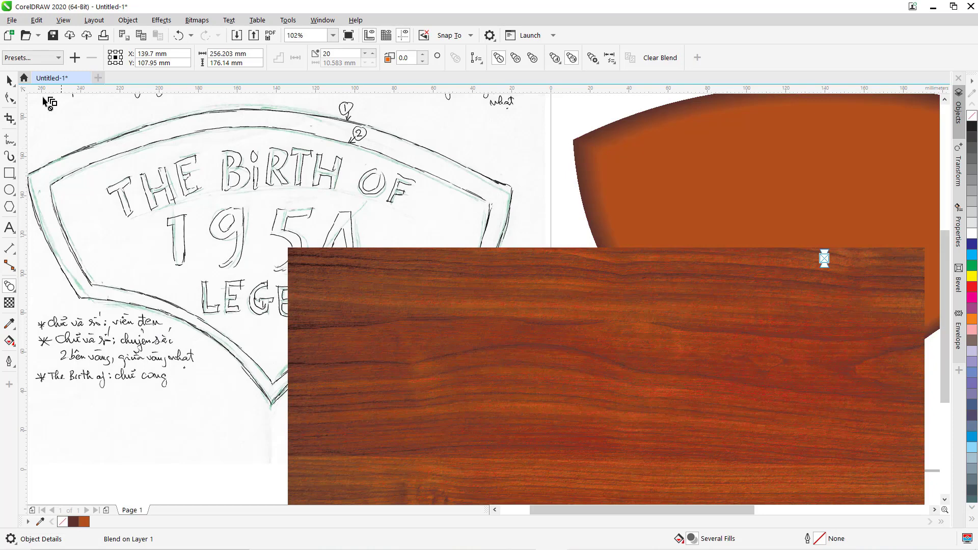
pyautogui.click(10, 80)
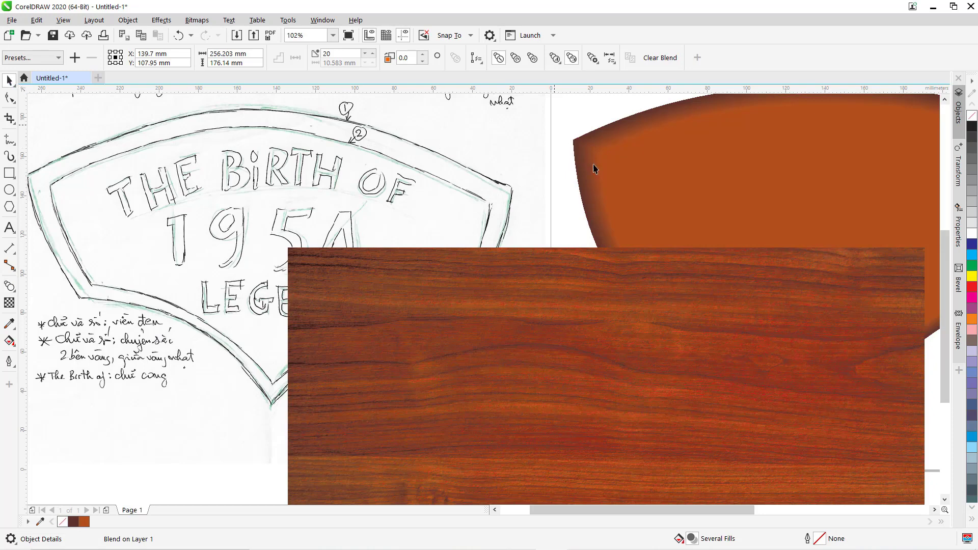
pyautogui.press('Escape')
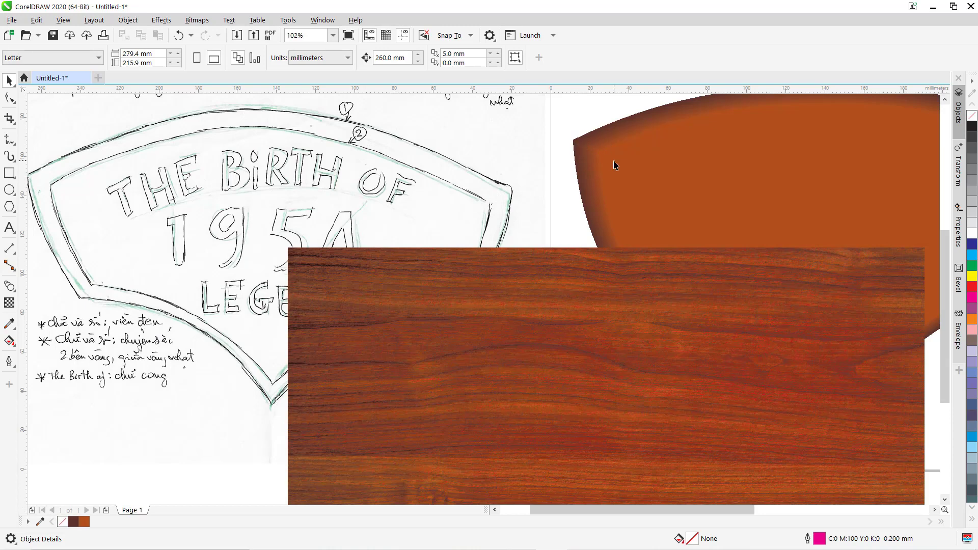
# Step: PowerClip the wood-grain bitmap inside the spare magenta badge outline beside the page
pyautogui.press('F4')
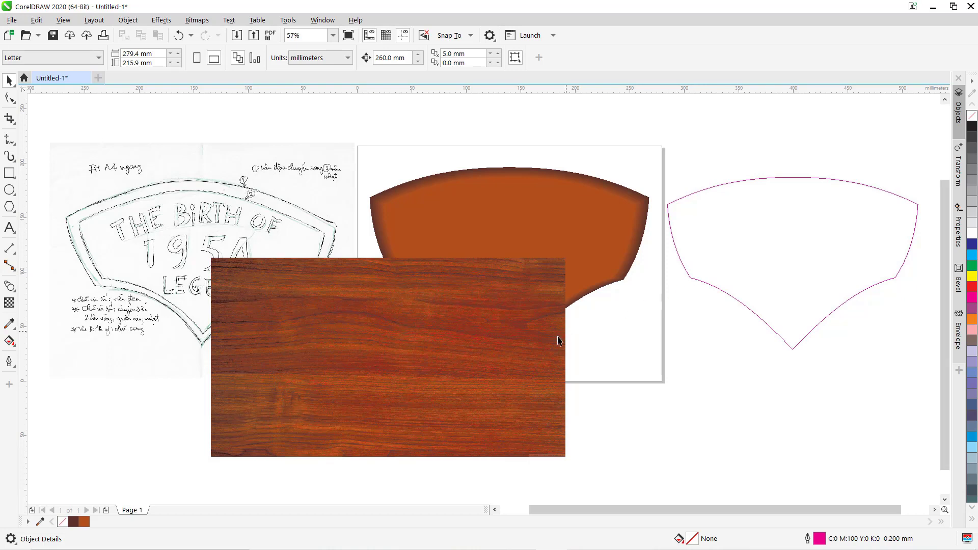
pyautogui.click(539, 352)
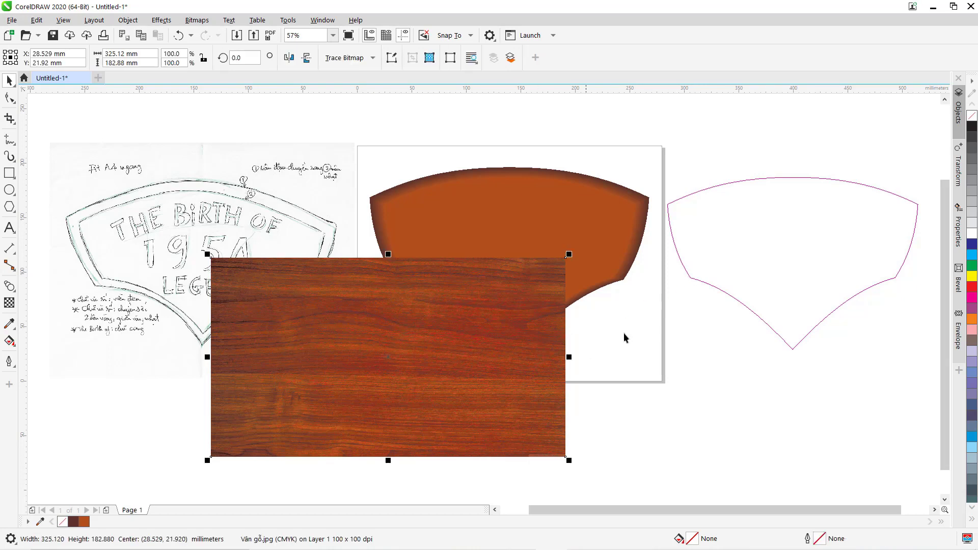
pyautogui.click(691, 274)
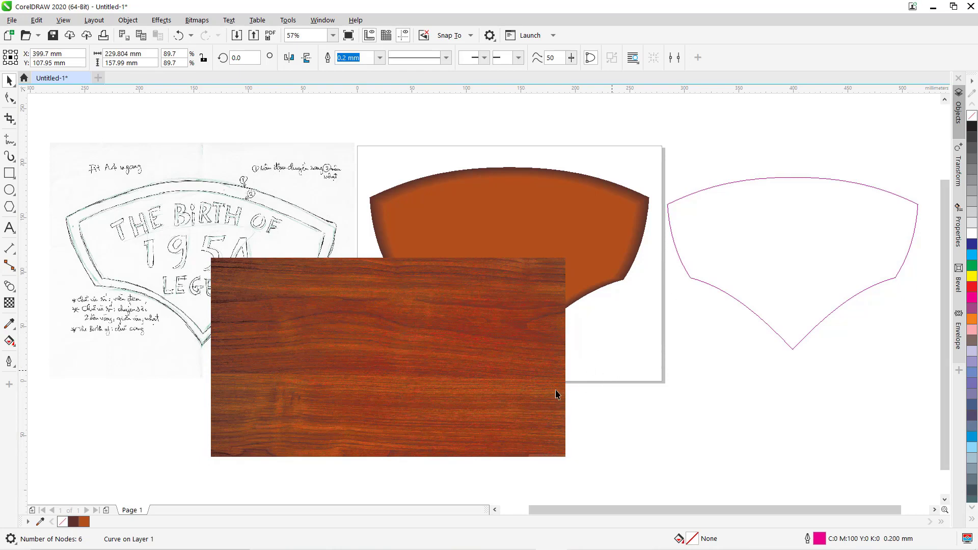
pyautogui.press('Escape')
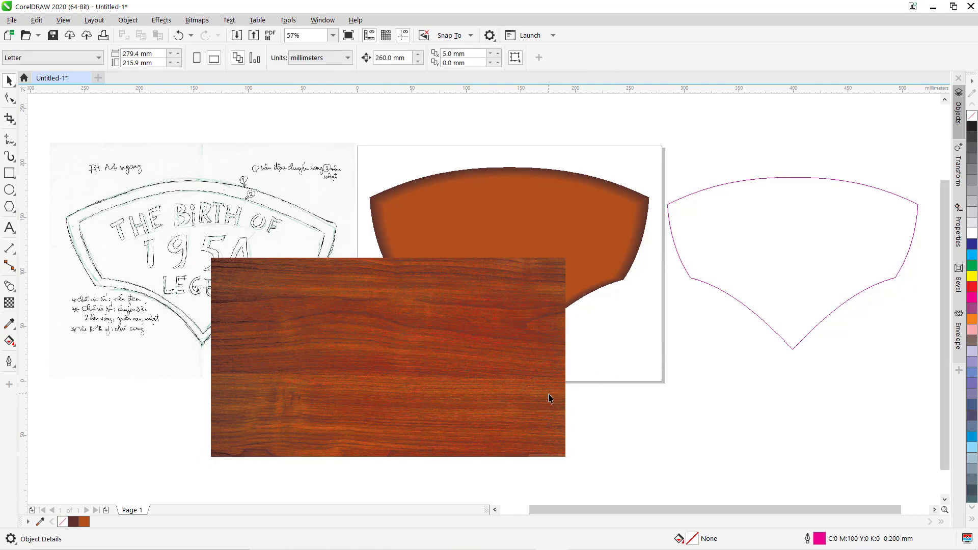
pyautogui.click(541, 399)
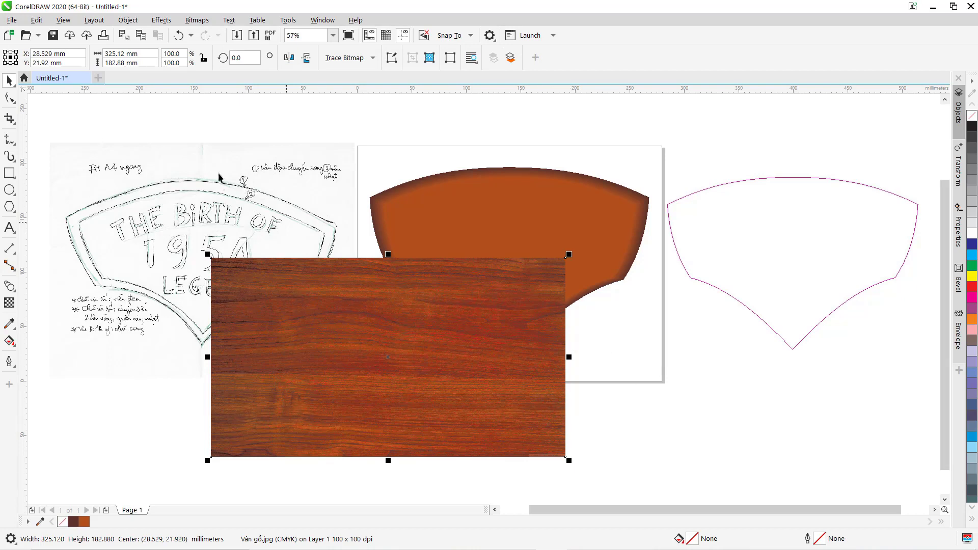
pyautogui.click(127, 21)
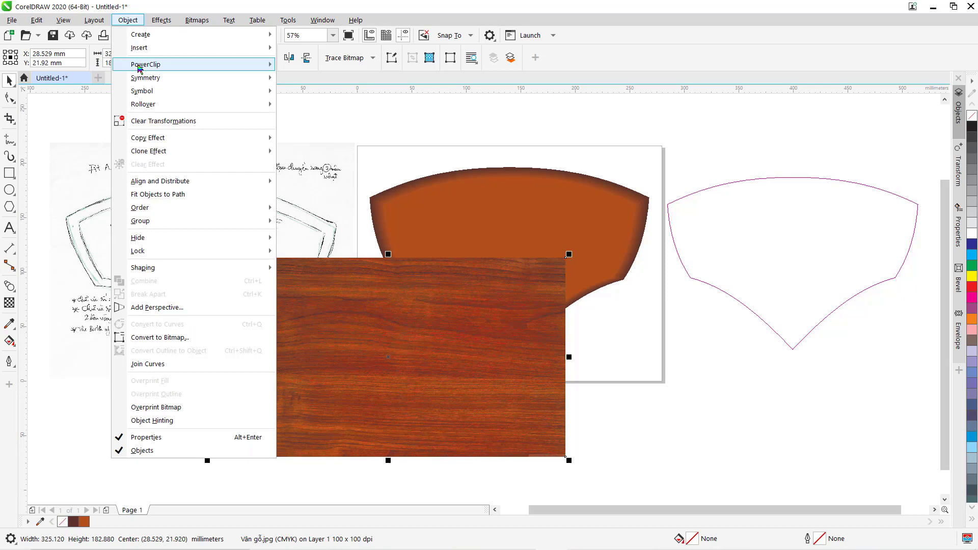
pyautogui.moveTo(140, 67)
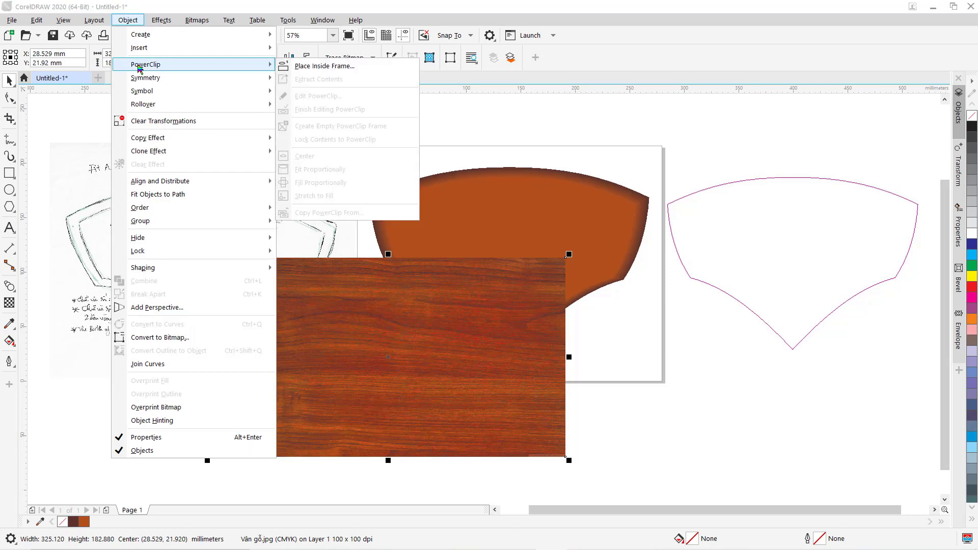
pyautogui.click(312, 66)
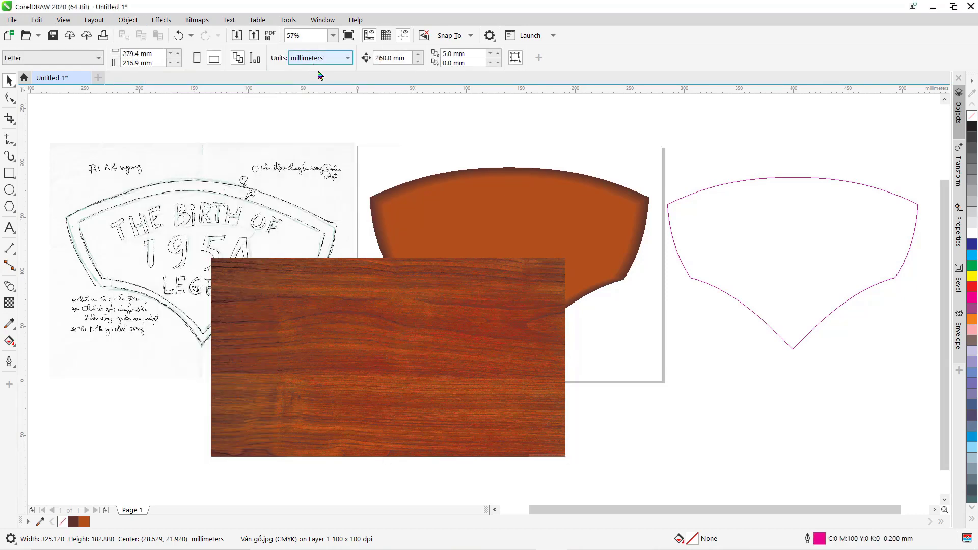
pyautogui.click(686, 239)
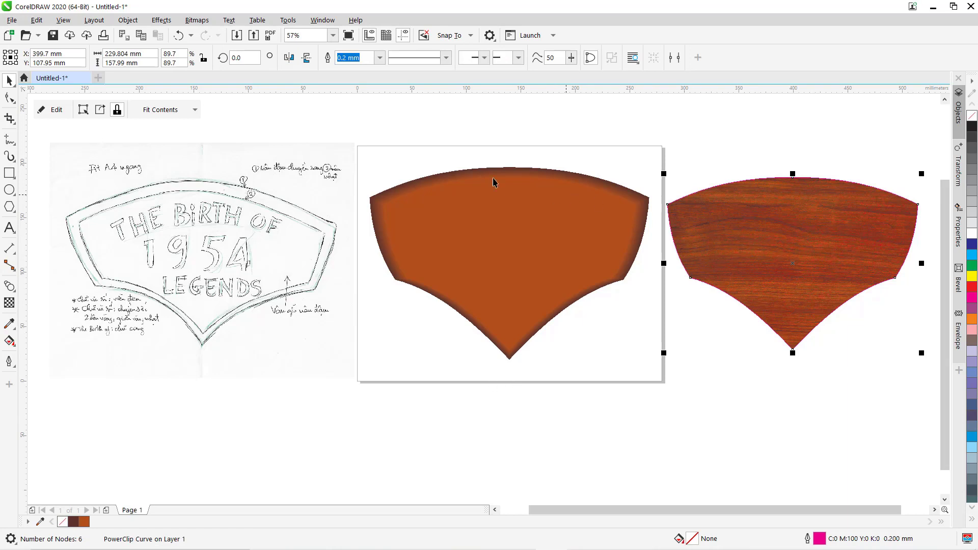
# Step: Center the wood-grain contents within the PowerClip badge frame
pyautogui.click(186, 111)
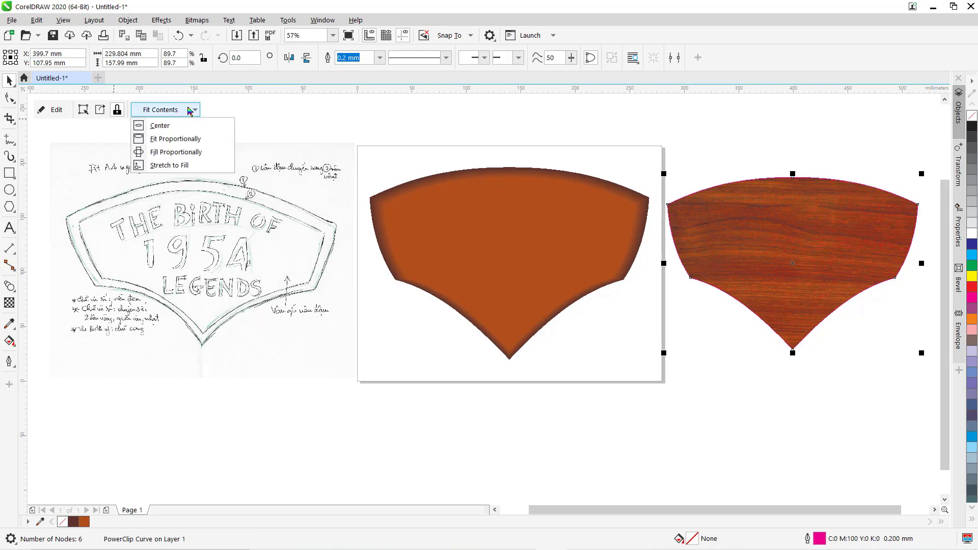
pyautogui.click(172, 128)
pyautogui.click(192, 110)
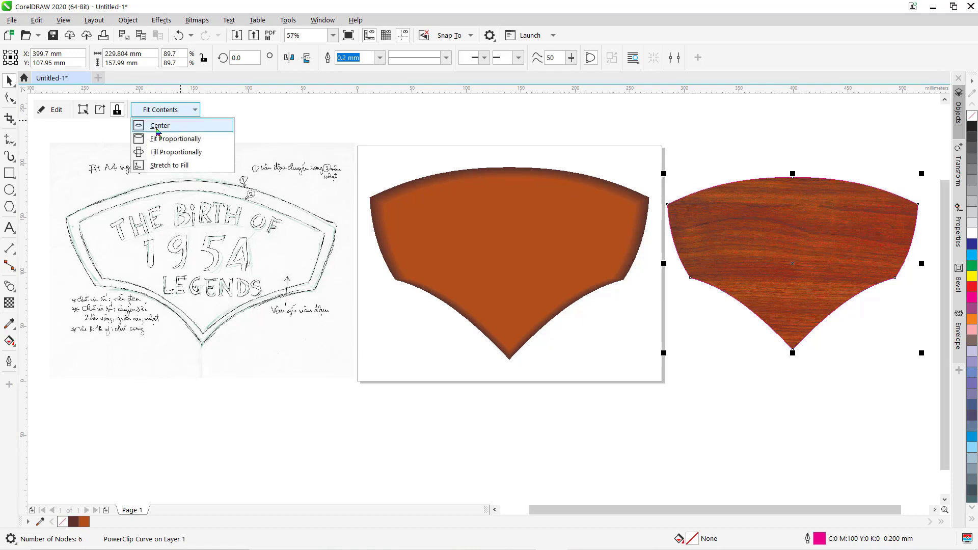
pyautogui.click(377, 125)
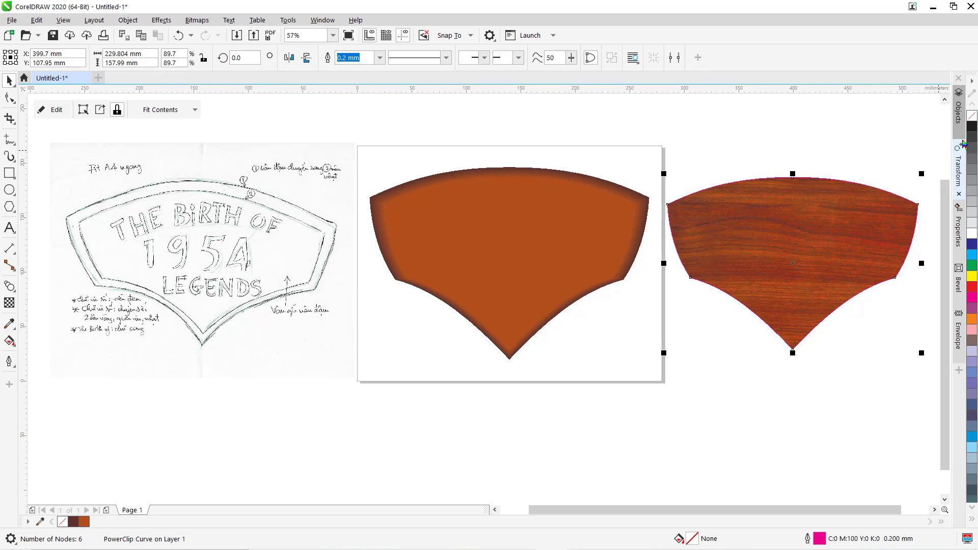
# Step: Give the wood-grain badge shape a black outline 1.0 mm wide
pyautogui.rightClick(971, 126)
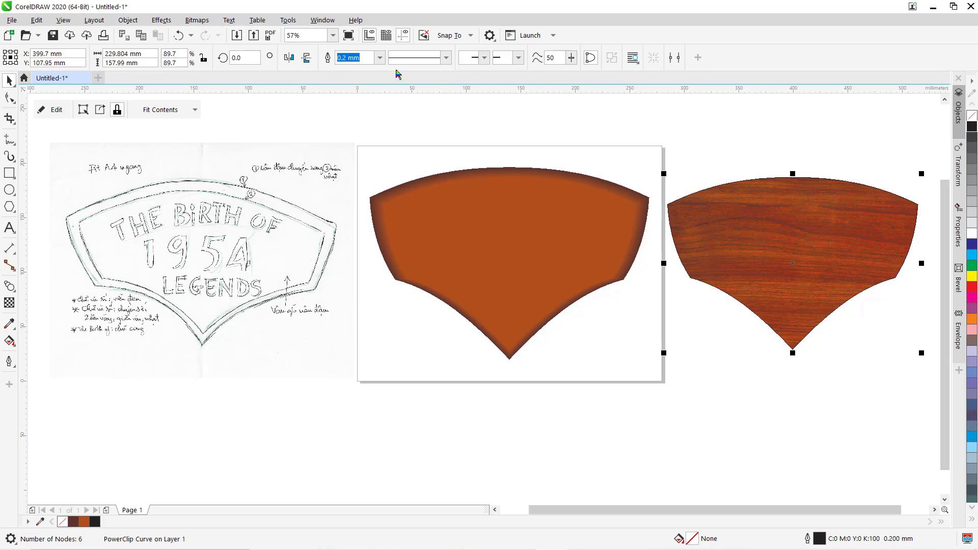
pyautogui.click(340, 57)
pyautogui.doubleClick(341, 57)
pyautogui.write('1')
pyautogui.press('Return')
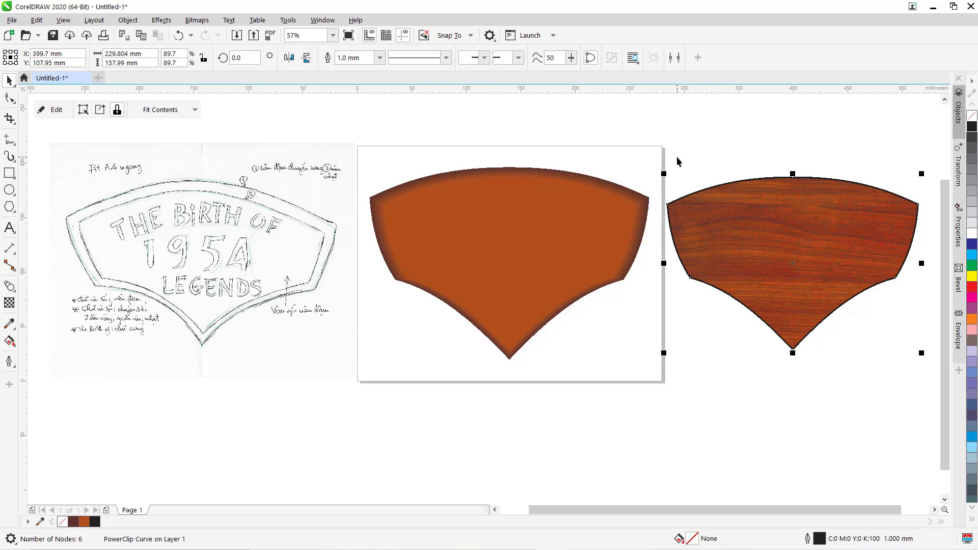
# Step: Center the wood-grain badge shape on the page so that it lies over the blended badge
pyautogui.press('p')
pyautogui.click(555, 139)
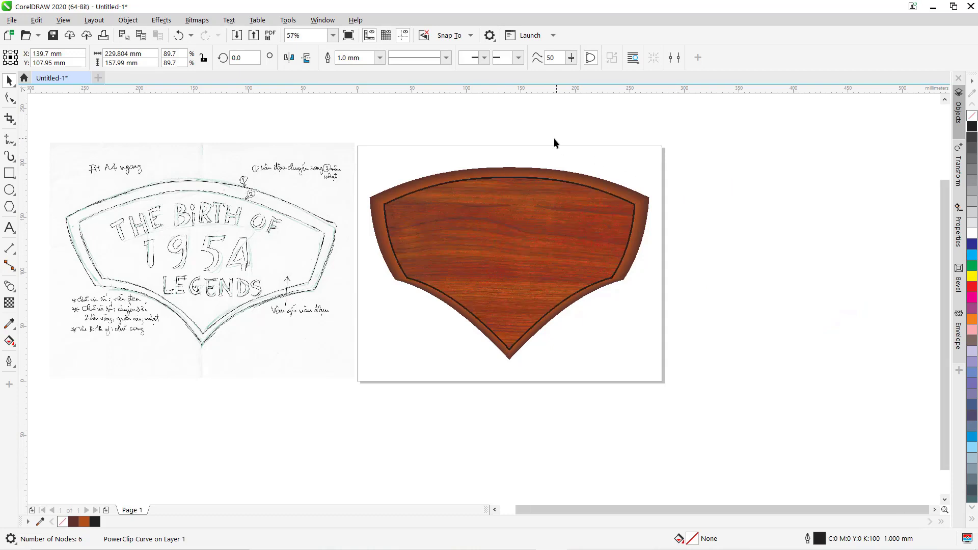
pyautogui.press('z')
pyautogui.moveTo(348, 160); pyautogui.dragTo(663, 383)
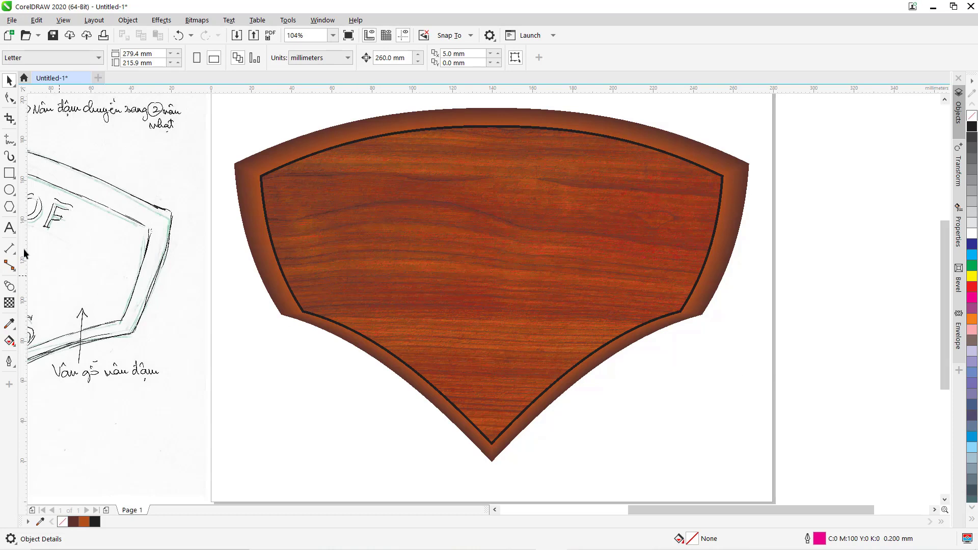
# Step: Add artistic text reading "the birth of", "1954" and "legends" on three lines beside the badge's lower tip
pyautogui.press('F8')
pyautogui.click(233, 359)
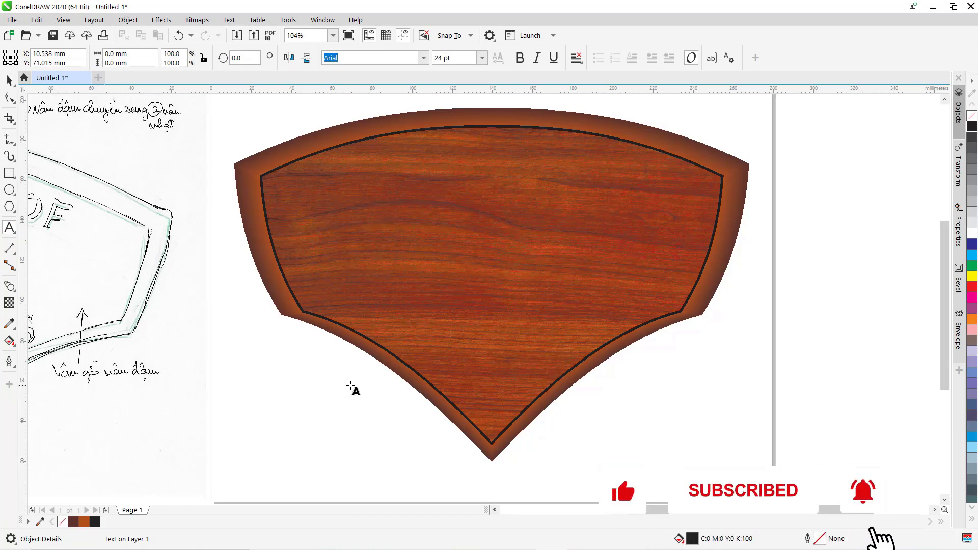
pyautogui.write('the')
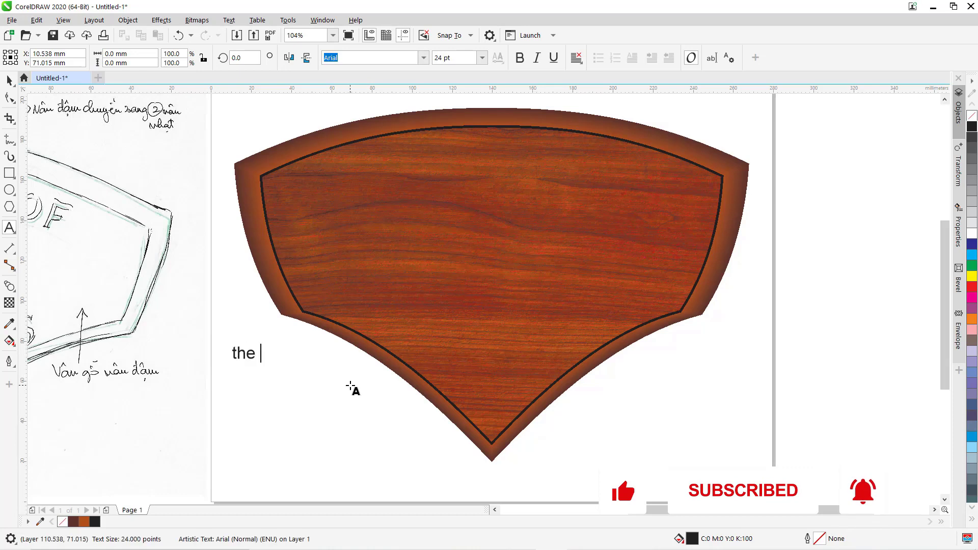
pyautogui.write(' birth')
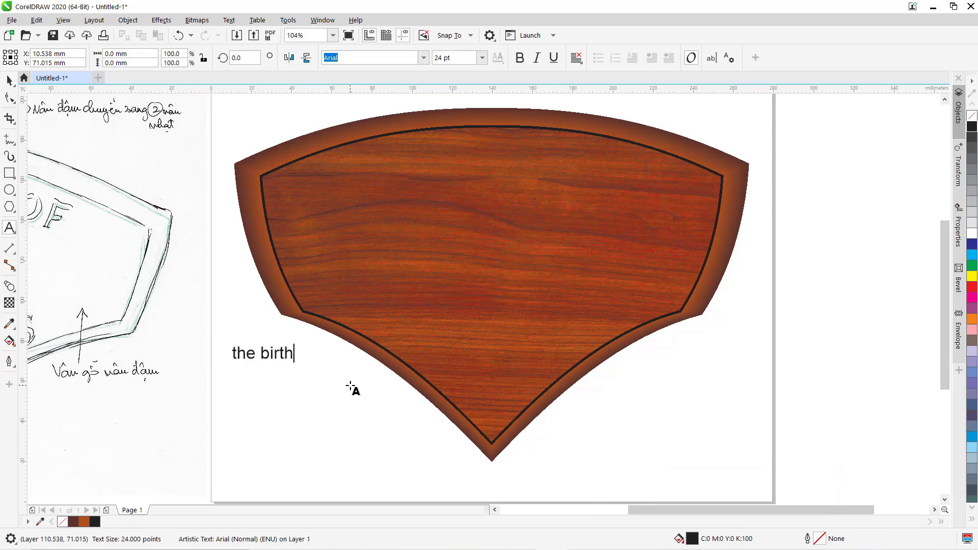
pyautogui.write(' of')
pyautogui.press('Return')
pyautogui.write('1954 ')
pyautogui.write('legends')
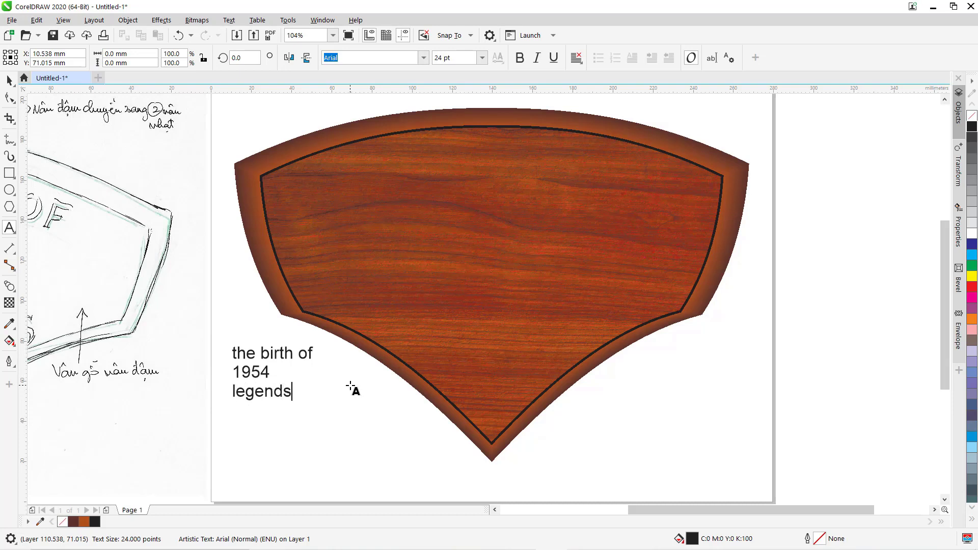
pyautogui.hotkey('ctrl', 'space')
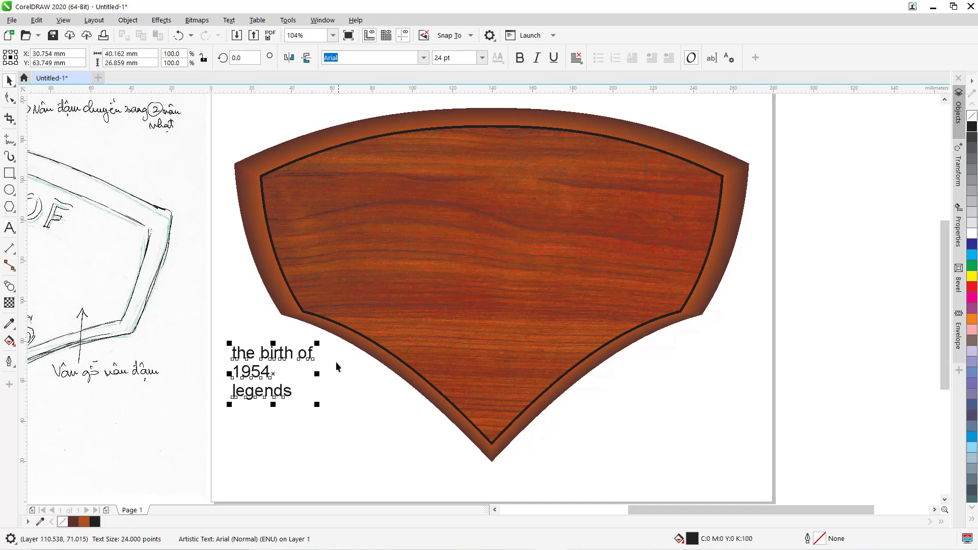
# Step: Shift the three-line text block away from the badge, make it bold and set its size to 72 pt
pyautogui.moveTo(318, 345); pyautogui.dragTo(385, 311)
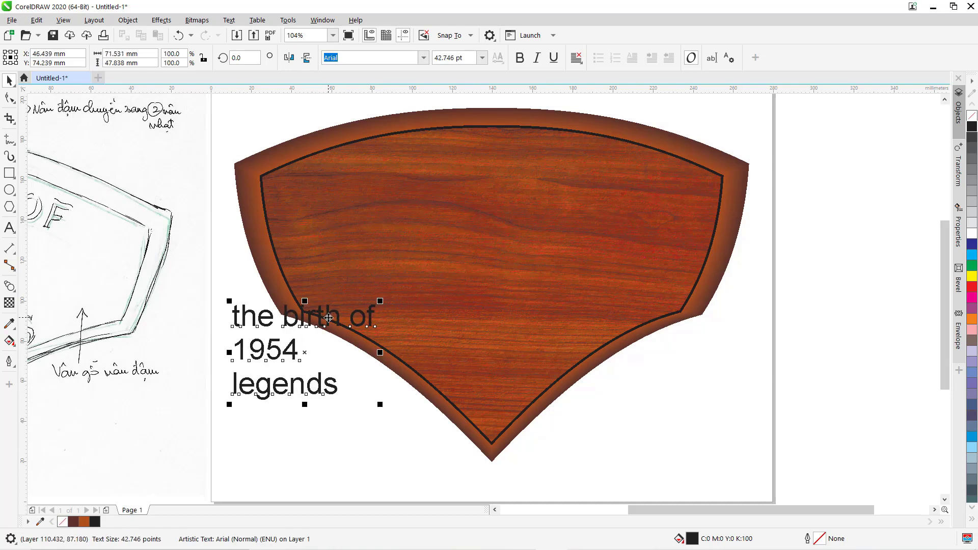
pyautogui.moveTo(327, 321); pyautogui.dragTo(305, 362)
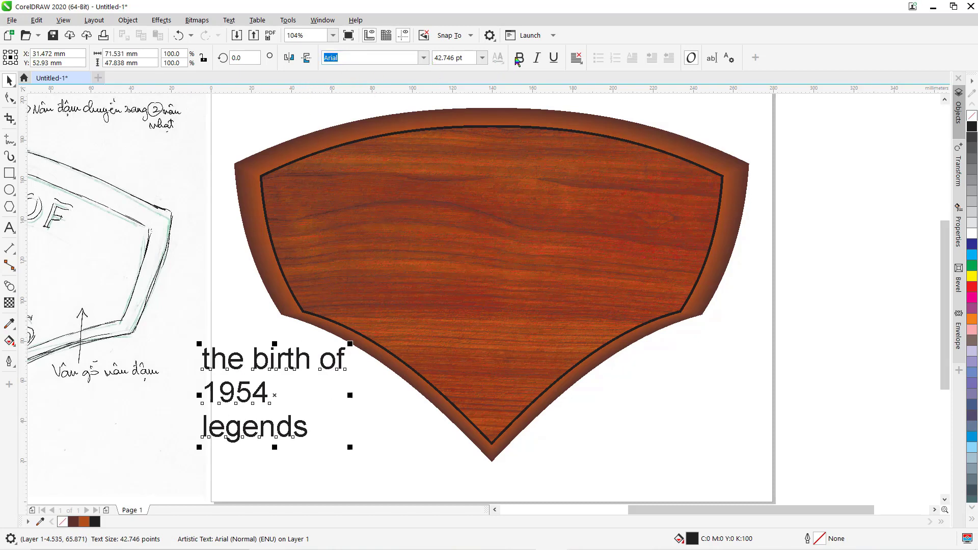
pyautogui.click(519, 58)
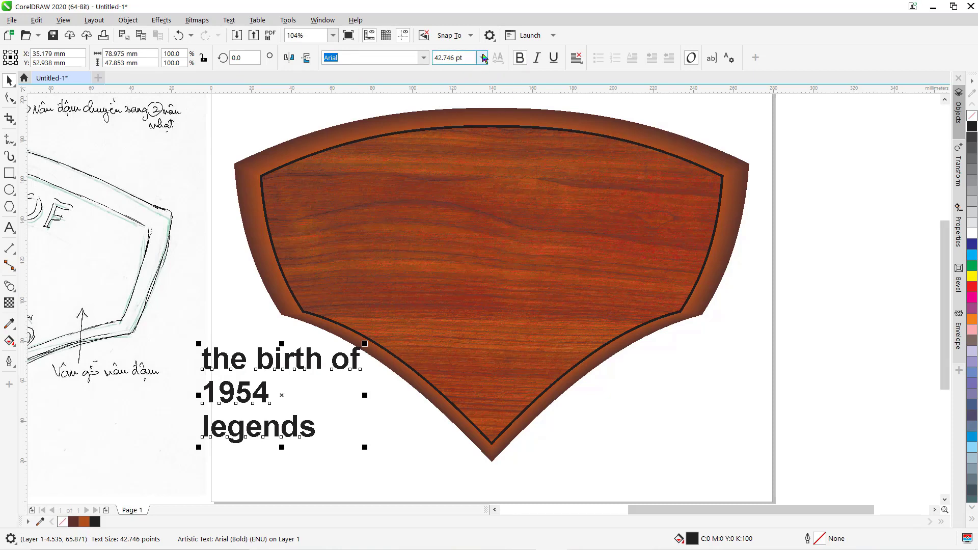
pyautogui.click(482, 58)
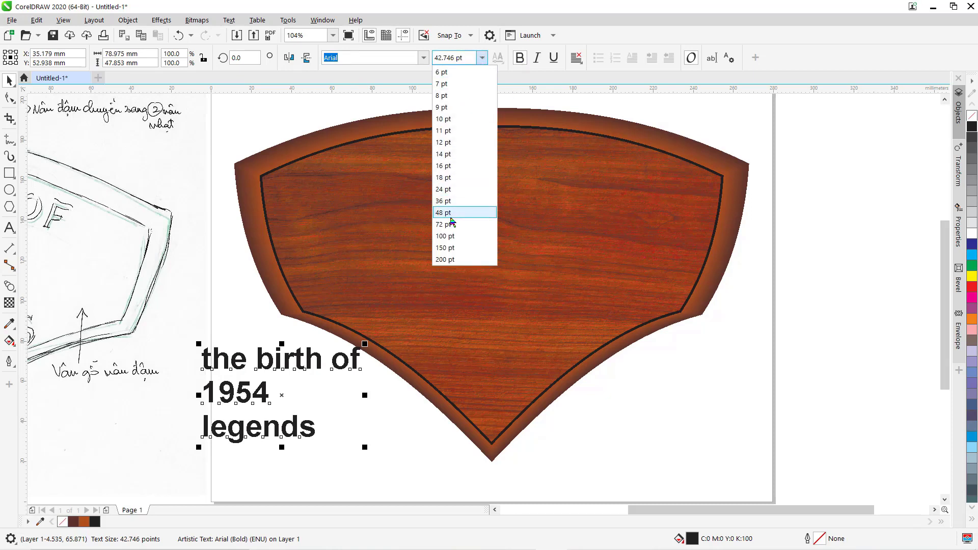
pyautogui.click(450, 225)
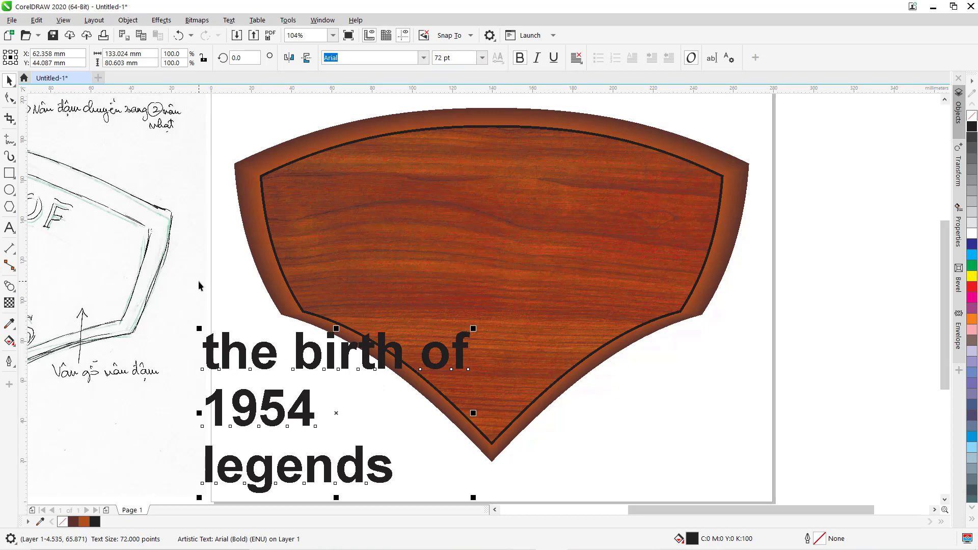
# Step: Change the three-line text block to uppercase and center-align its lines
pyautogui.moveTo(201, 282); pyautogui.dragTo(329, 276)
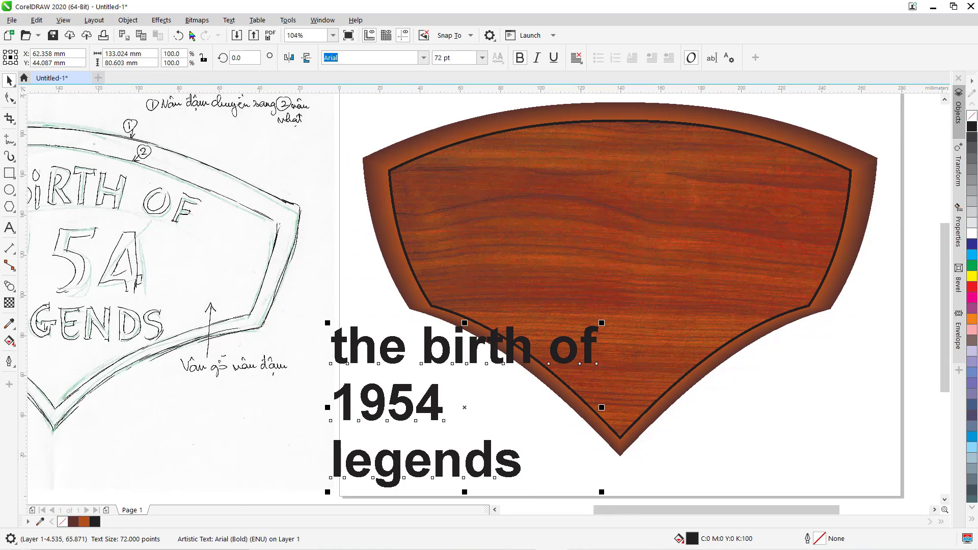
pyautogui.click(228, 21)
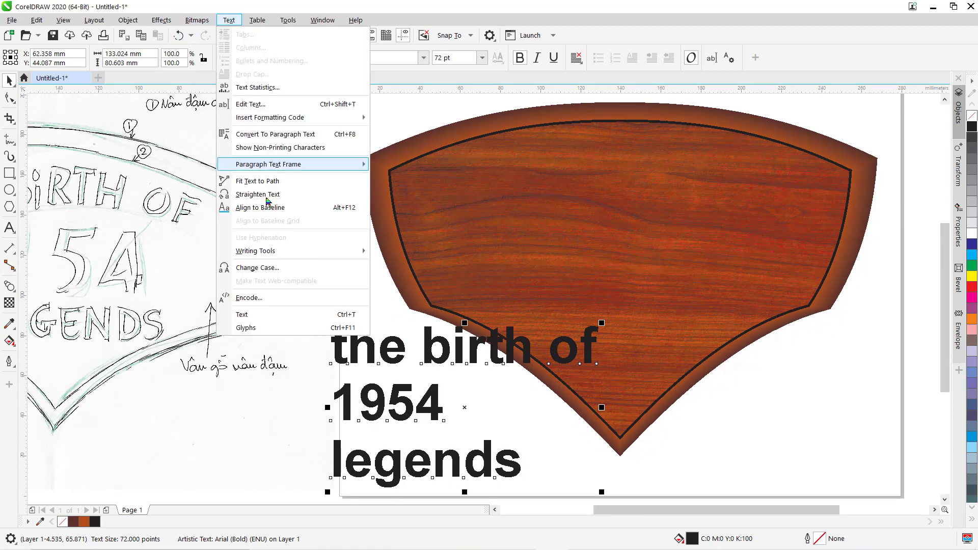
pyautogui.click(284, 268)
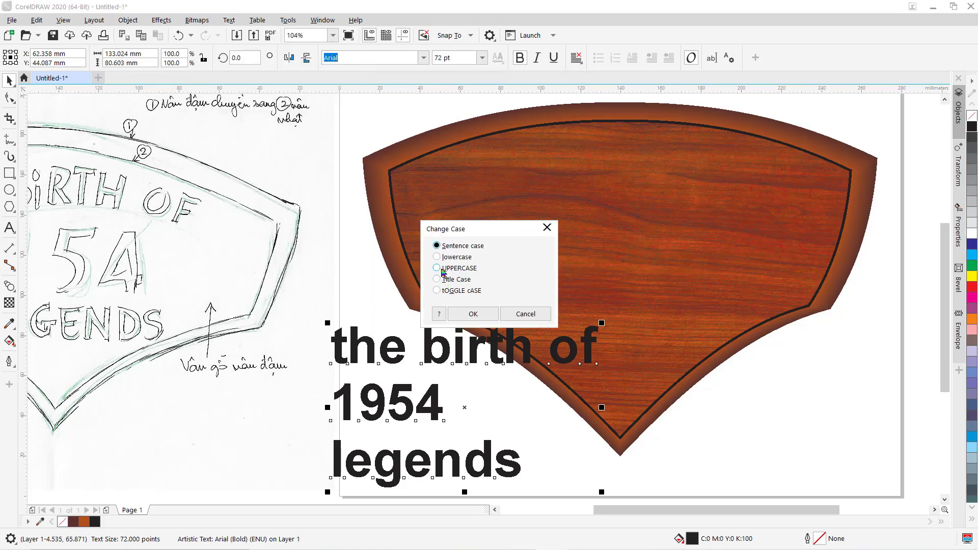
pyautogui.click(473, 316)
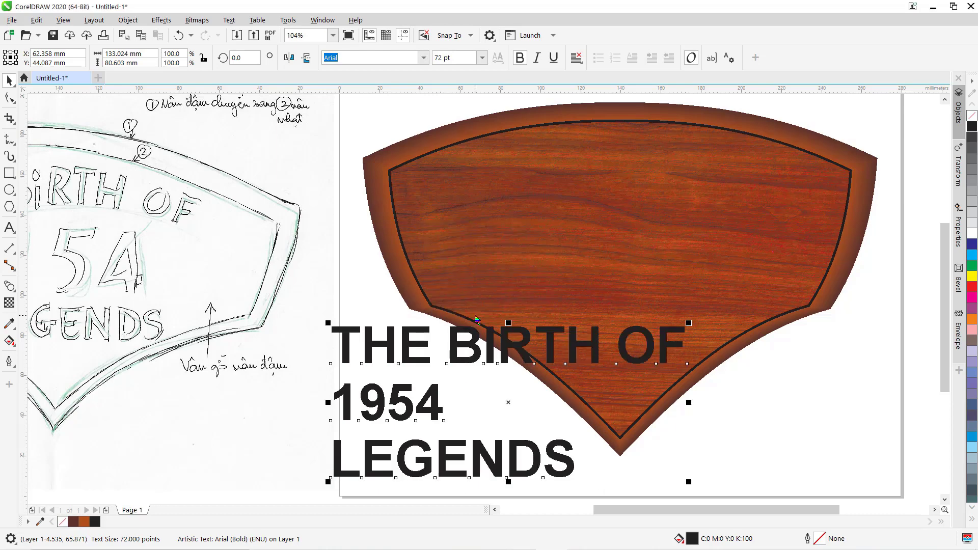
pyautogui.click(575, 58)
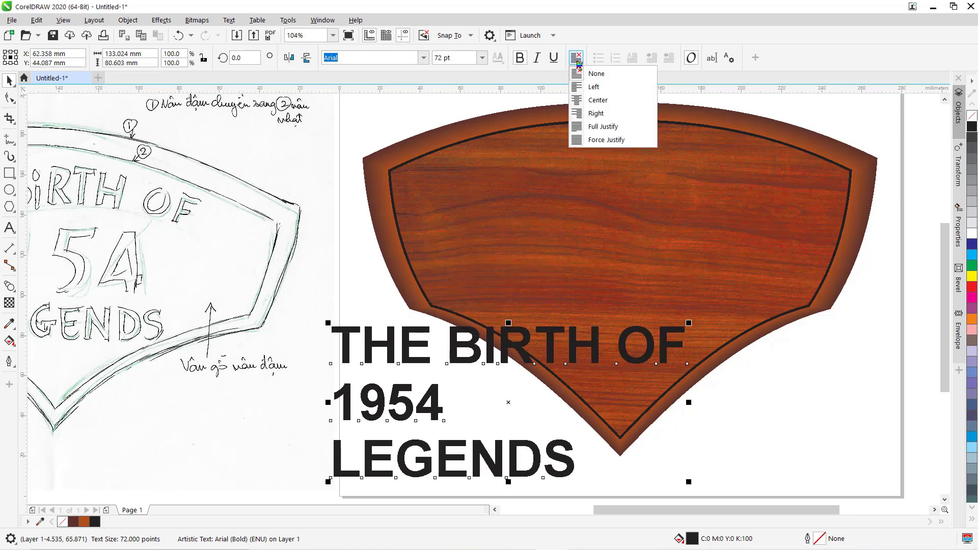
pyautogui.click(604, 103)
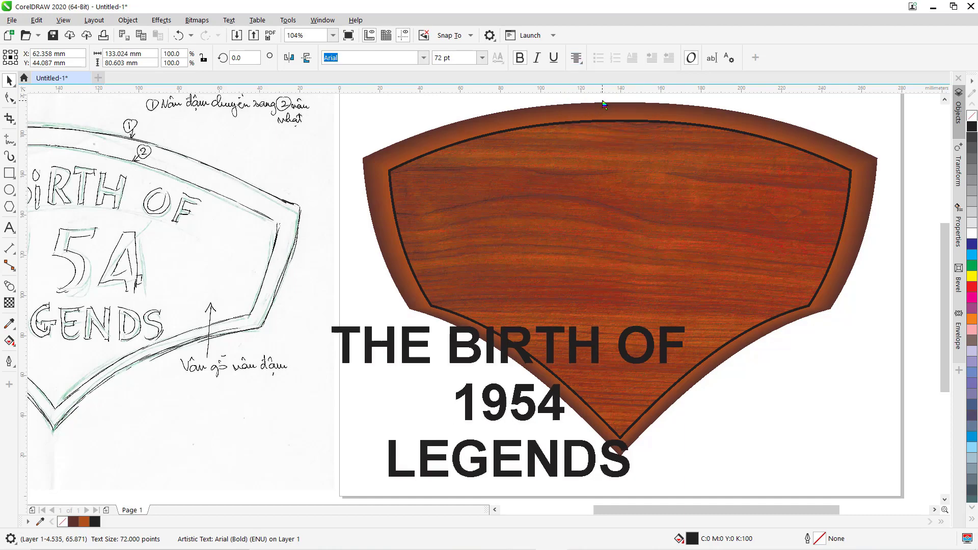
pyautogui.click(285, 407)
pyautogui.click(404, 351)
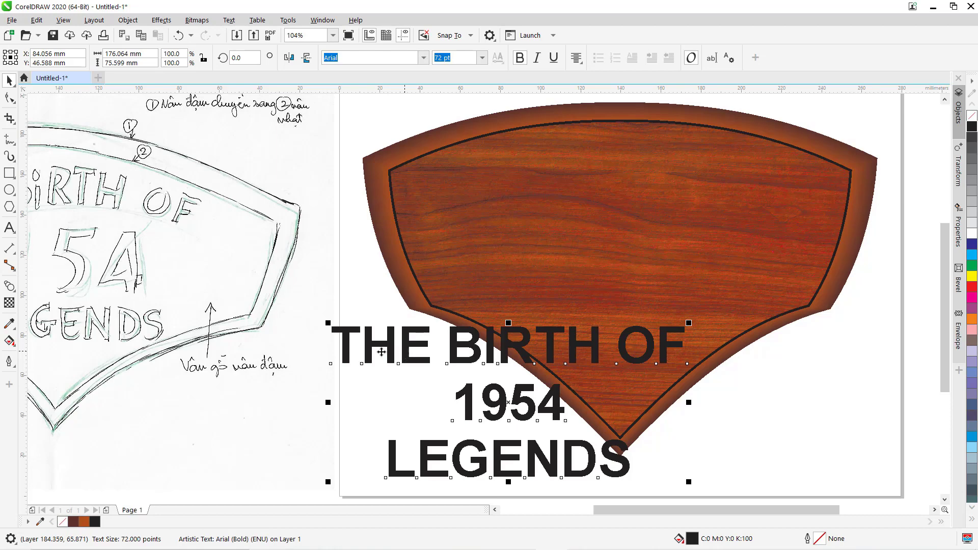
# Step: Delete the hand-drawn reference sketch beside the page
pyautogui.moveTo(299, 392); pyautogui.dragTo(545, 357)
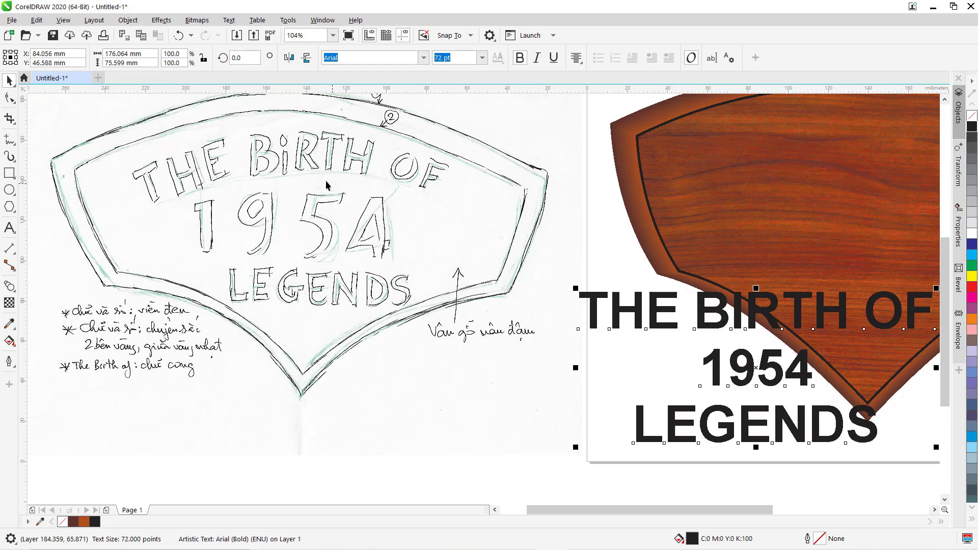
pyautogui.click(309, 187)
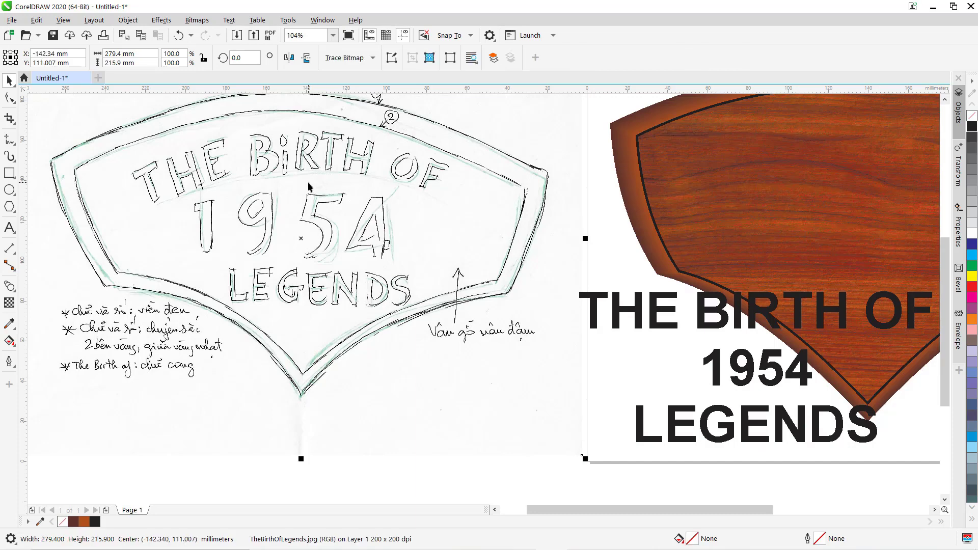
pyautogui.press('Delete')
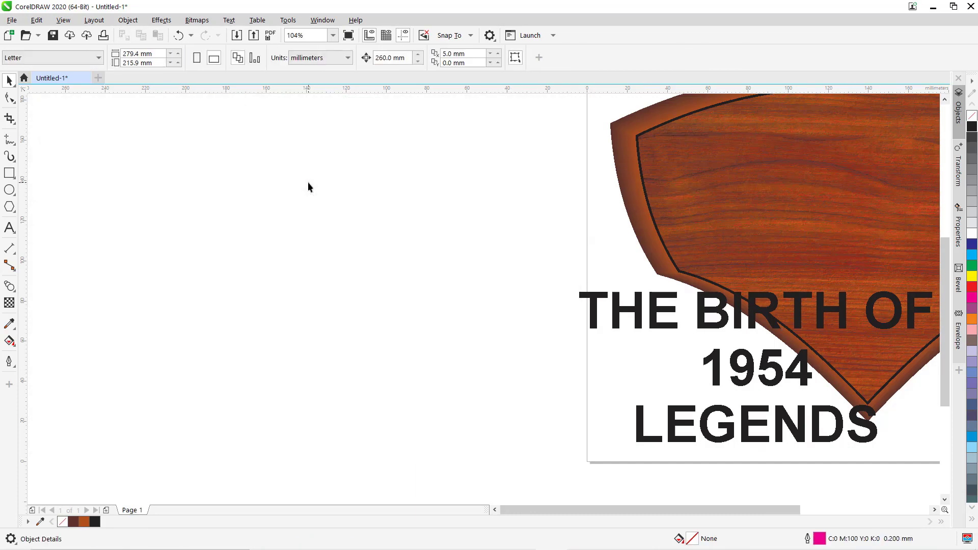
pyautogui.press('F4')
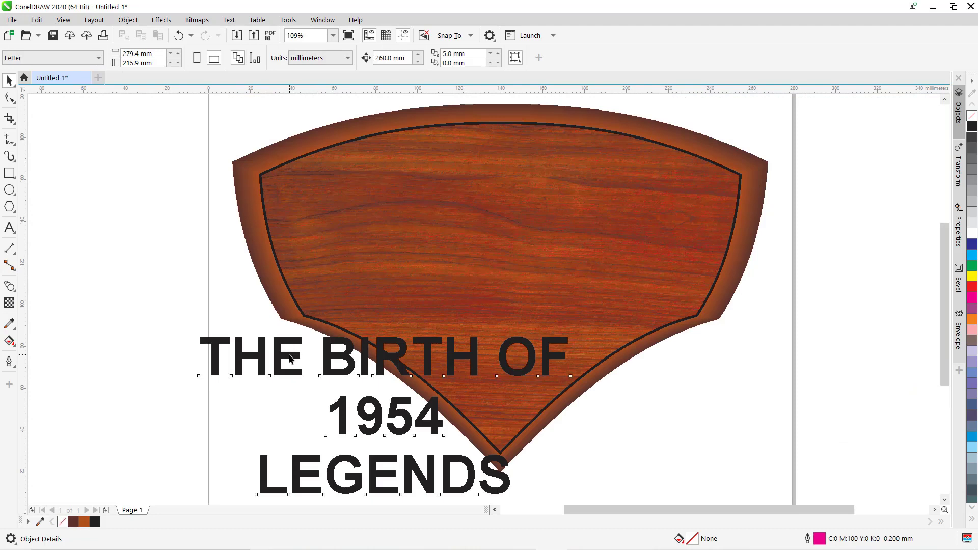
# Step: Break the text block apart into separate lines and move "THE BIRTH OF" and "LEGENDS" away from "1954"
pyautogui.click(288, 360)
pyautogui.moveTo(289, 359); pyautogui.dragTo(200, 313)
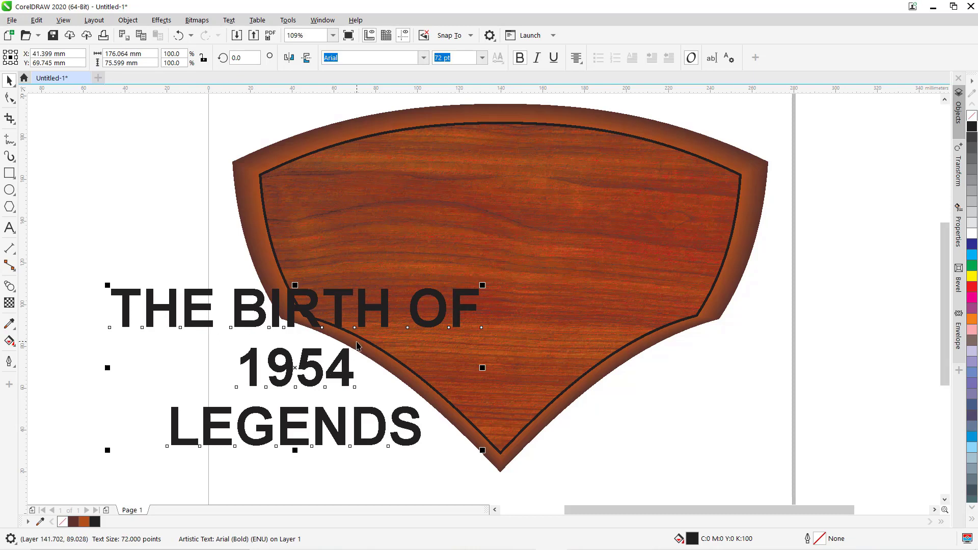
pyautogui.hotkey('ctrl', 'k')
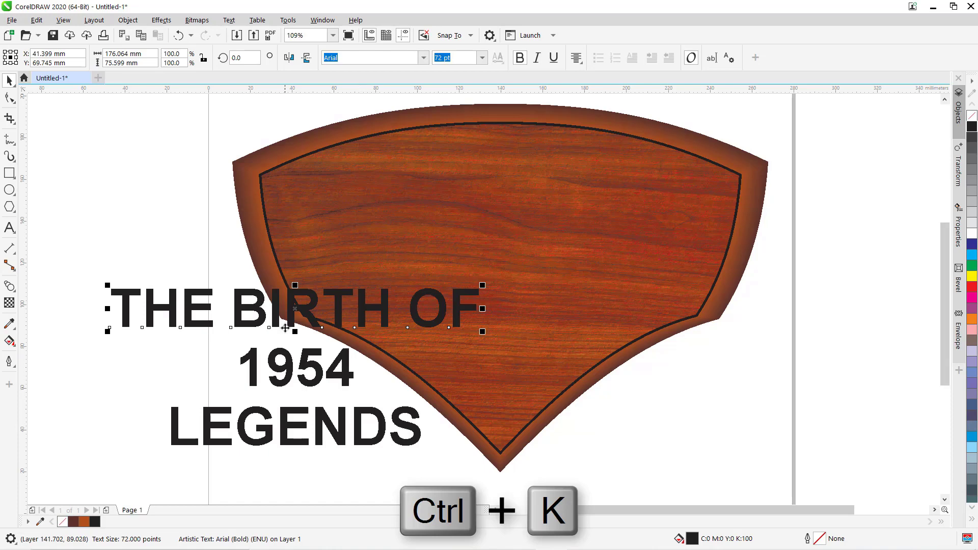
pyautogui.moveTo(293, 317); pyautogui.dragTo(277, 165)
pyautogui.moveTo(288, 435); pyautogui.dragTo(416, 431)
# Step: Set the "1954" text to the UTM Facebook font at 100 pt
pyautogui.click(304, 370)
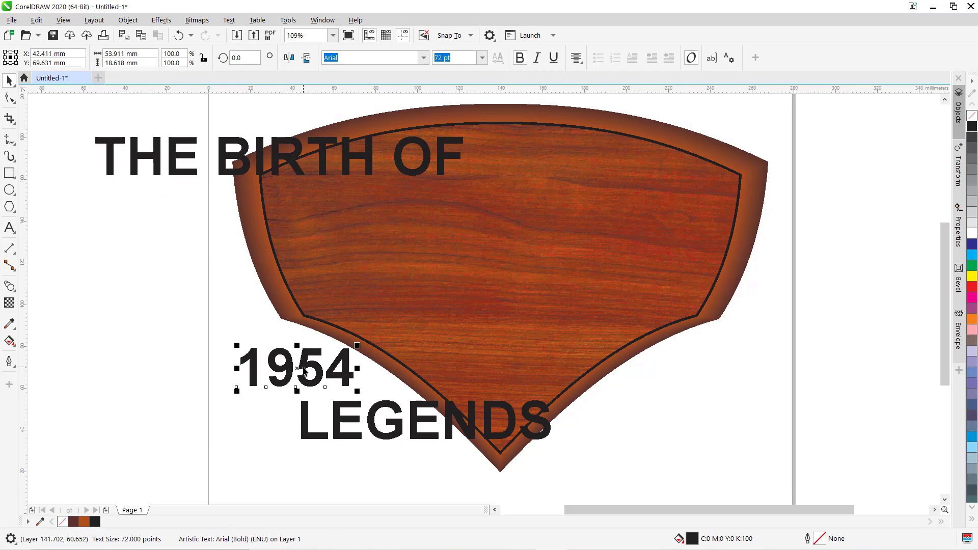
pyautogui.click(425, 58)
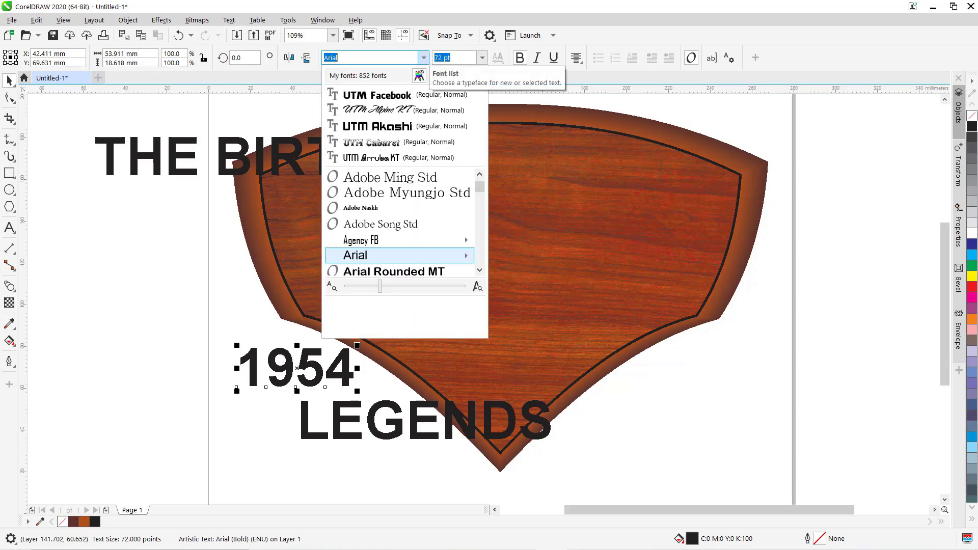
pyautogui.click(398, 98)
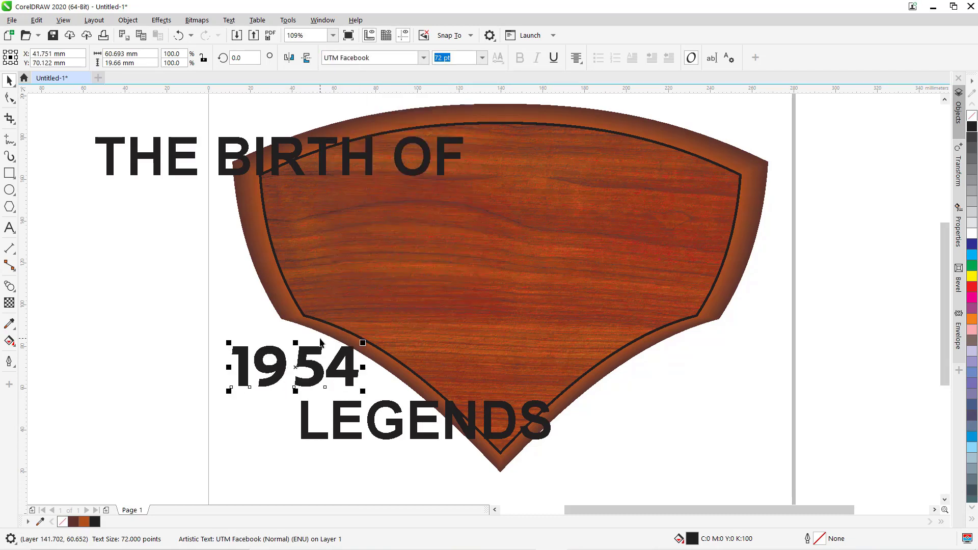
pyautogui.click(481, 58)
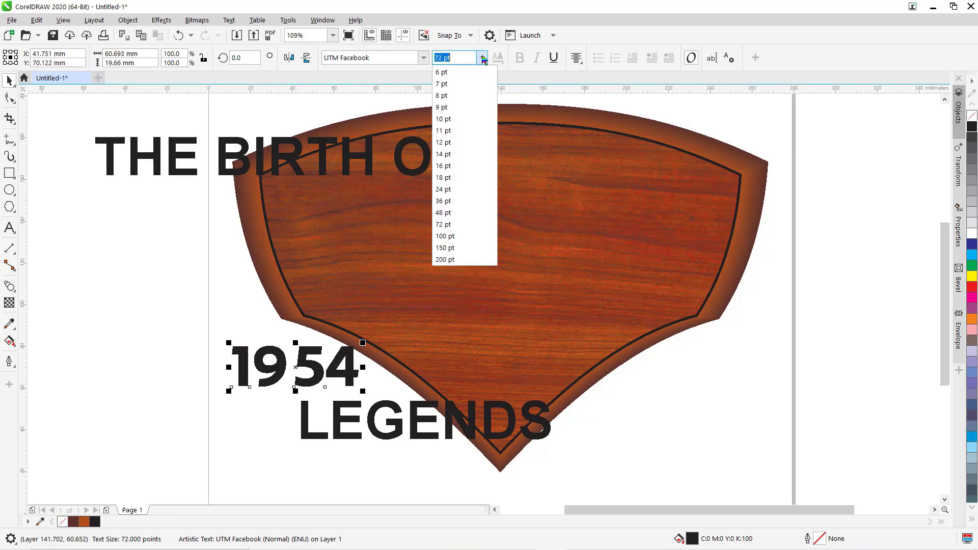
pyautogui.click(455, 236)
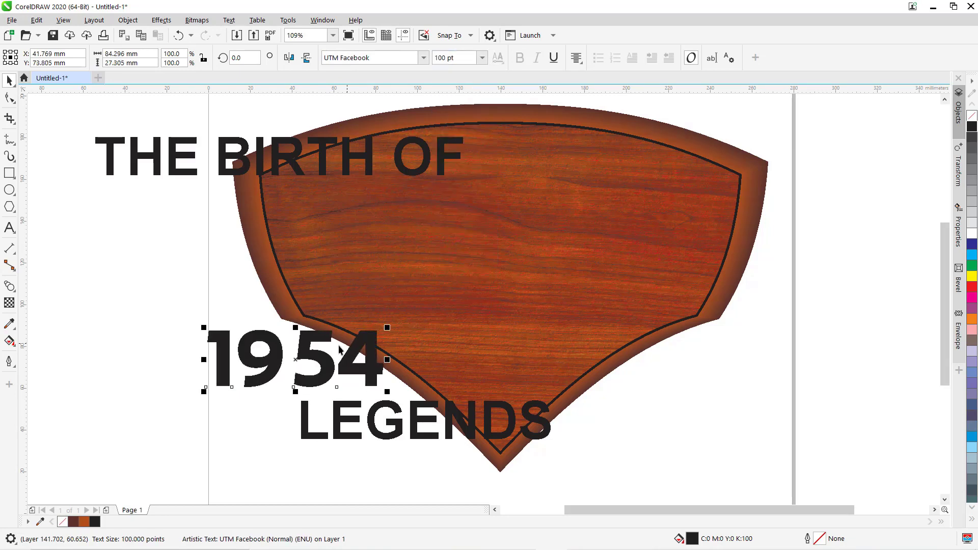
# Step: Place "1954" in the middle of the badge and center it horizontally on the wood-grain shape
pyautogui.moveTo(299, 358); pyautogui.dragTo(500, 249)
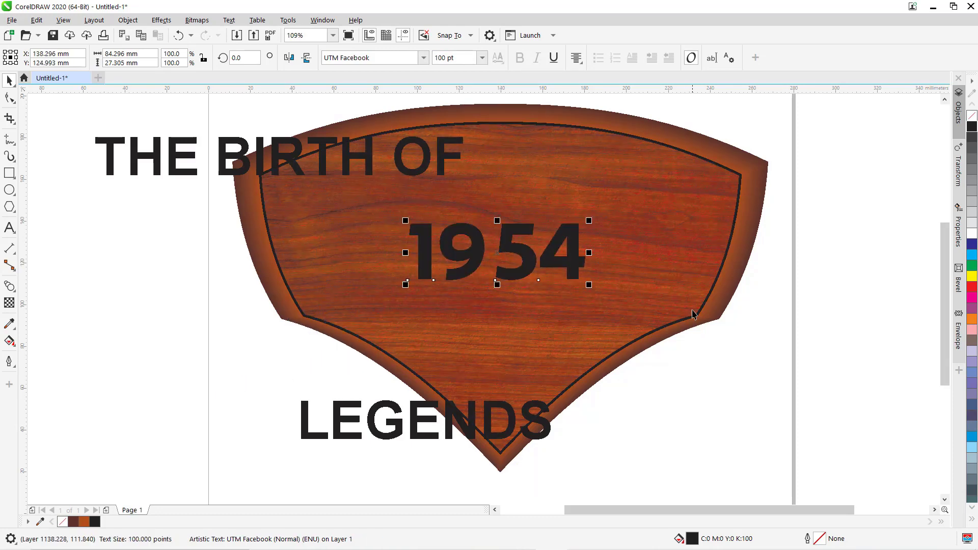
pyautogui.keyDown('shift'); pyautogui.click(692, 315); pyautogui.keyUp('shift')
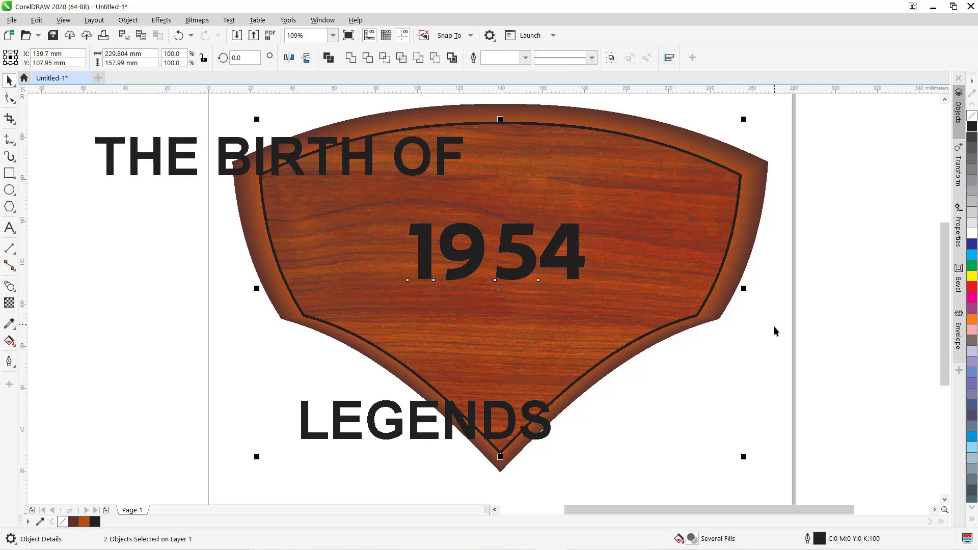
pyautogui.press('c')
pyautogui.click(836, 338)
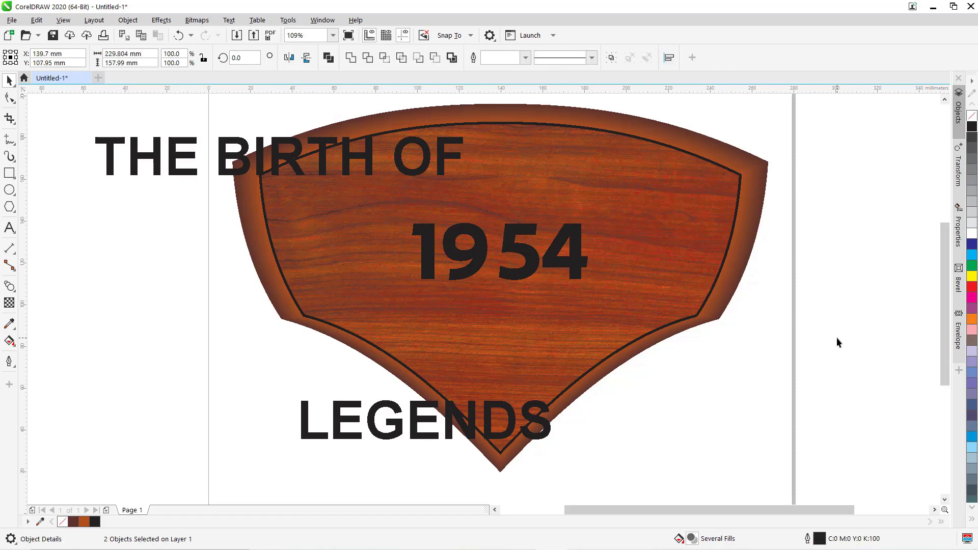
# Step: Place "LEGENDS" directly below "1954", centered horizontally on the wood-grain shape
pyautogui.moveTo(414, 409); pyautogui.dragTo(488, 304)
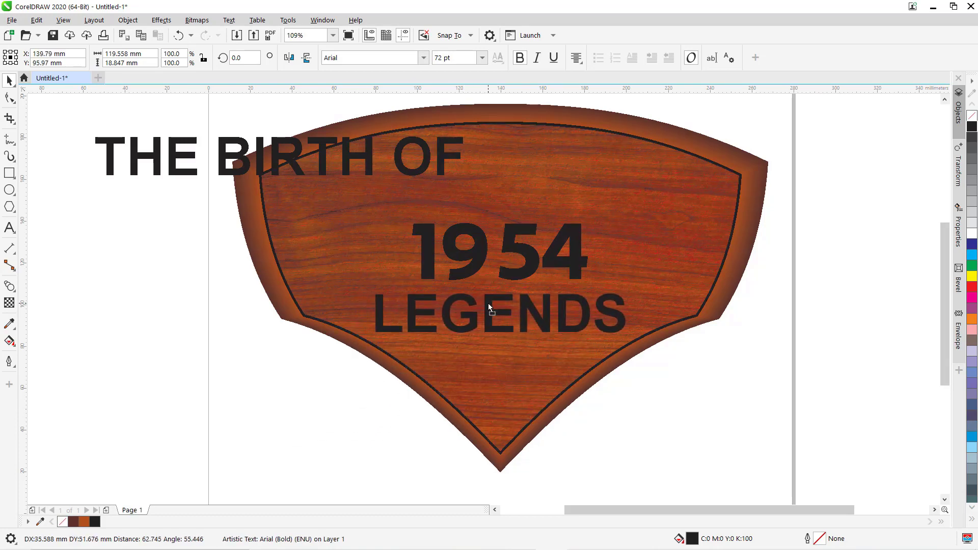
pyautogui.keyDown('shift'); pyautogui.click(683, 312); pyautogui.keyUp('shift')
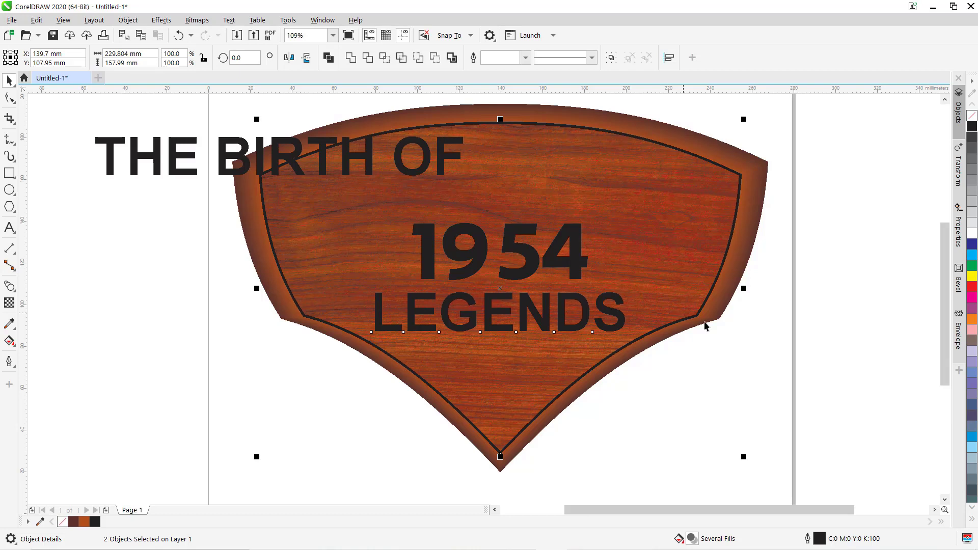
pyautogui.click(805, 365)
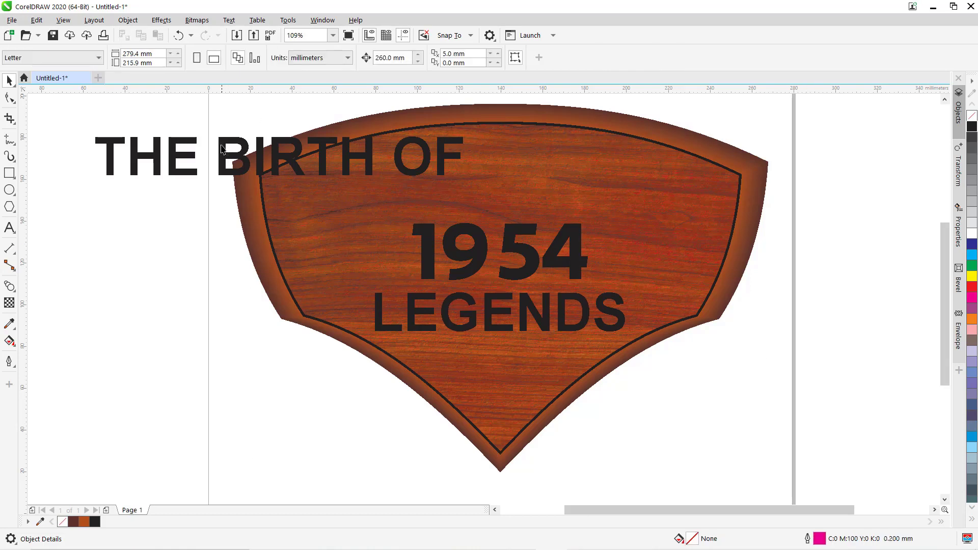
# Step: Move "THE BIRTH OF" inside the badge above "1954", centered beneath the upper arc
pyautogui.click(222, 148)
pyautogui.moveTo(218, 146); pyautogui.dragTo(484, 166)
pyautogui.click(770, 432)
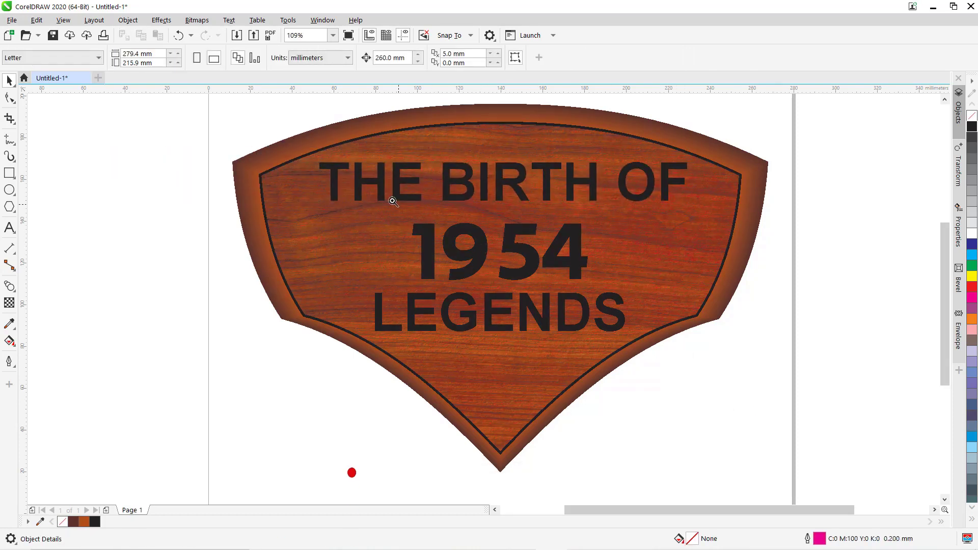
# Step: Shift the digit 5 in "1954" closer to the 9 with a horizontal character shift of -7%
pyautogui.scroll(4, 505, 250)
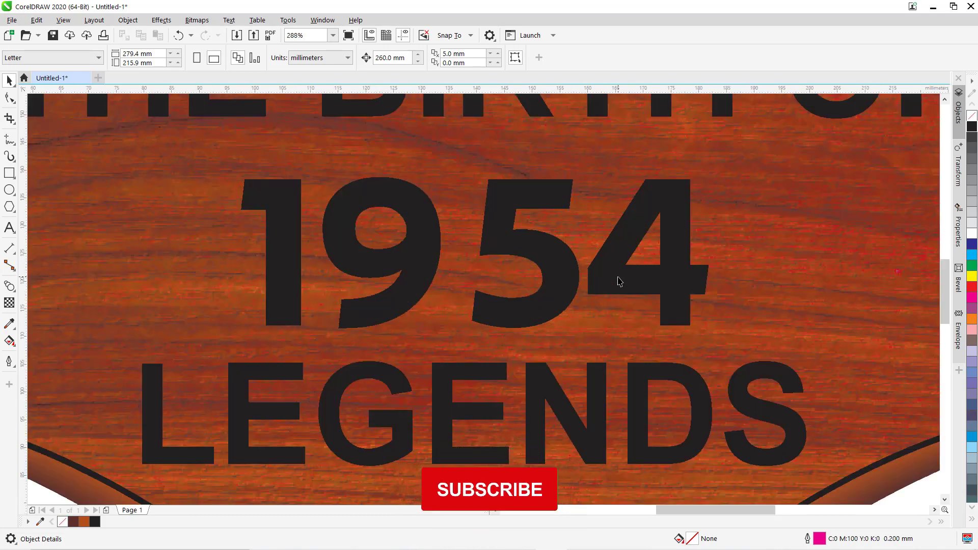
pyautogui.click(573, 287)
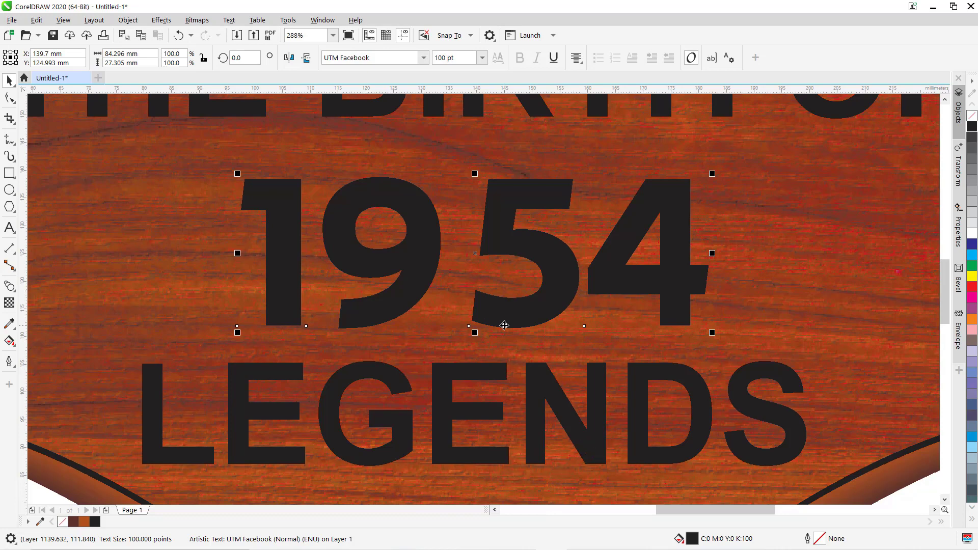
pyautogui.press('F10')
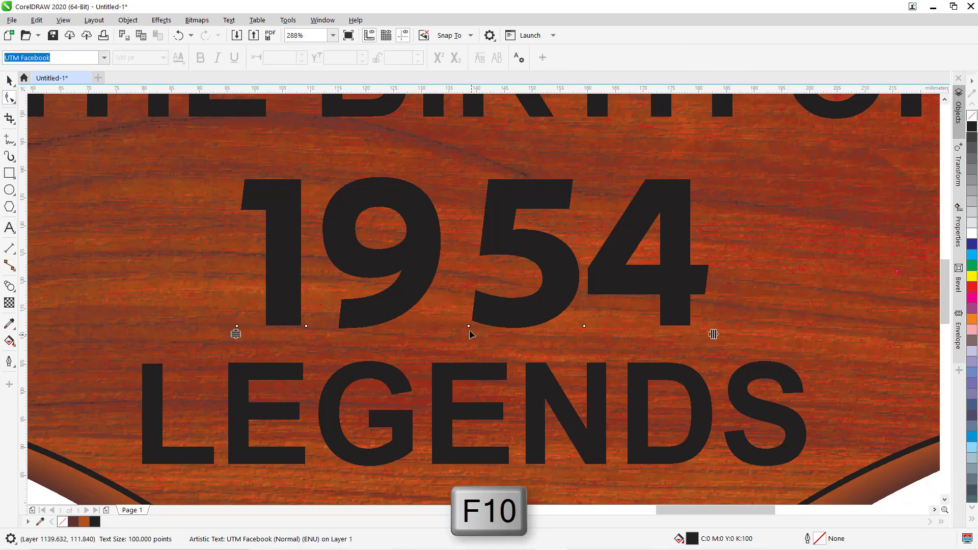
pyautogui.click(469, 327)
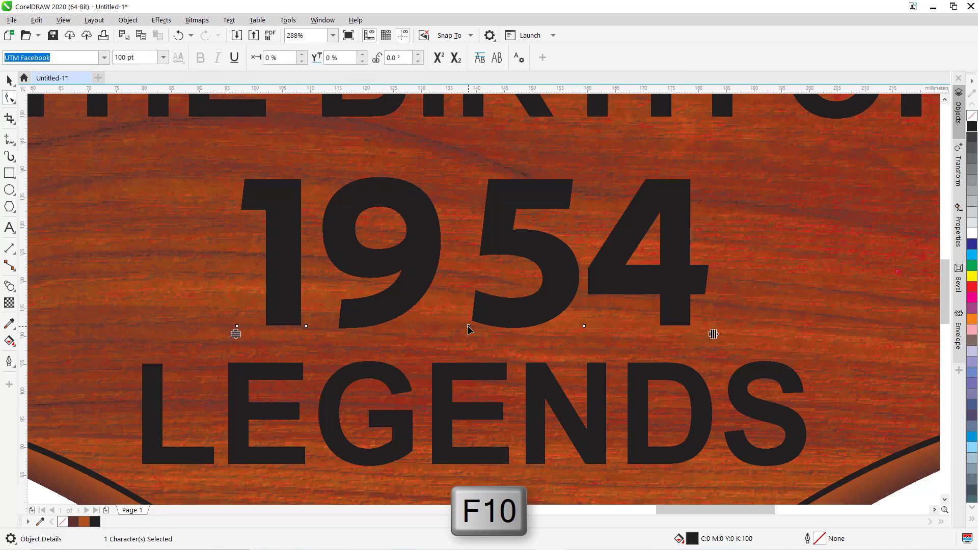
pyautogui.moveTo(469, 327); pyautogui.dragTo(456, 328)
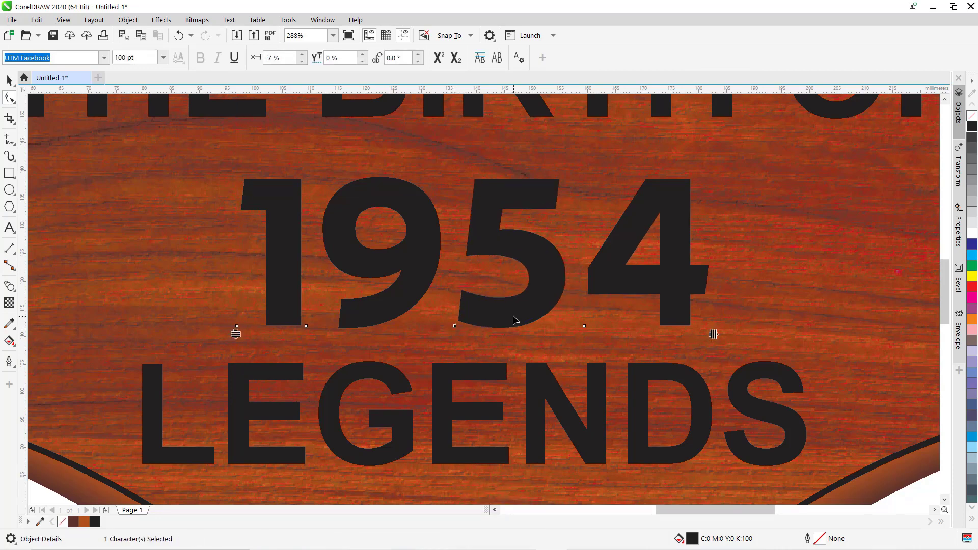
pyautogui.press('space')
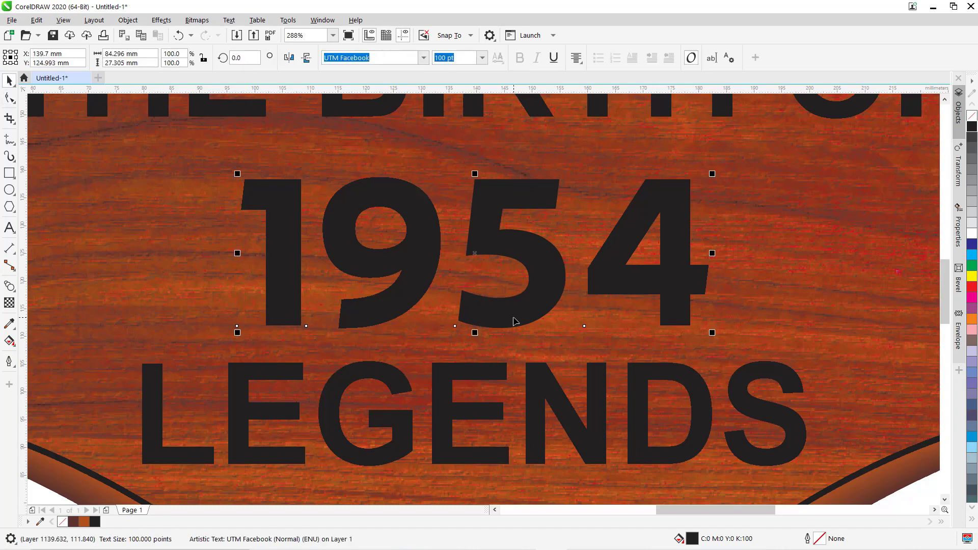
pyautogui.press('F4')
pyautogui.click(672, 467)
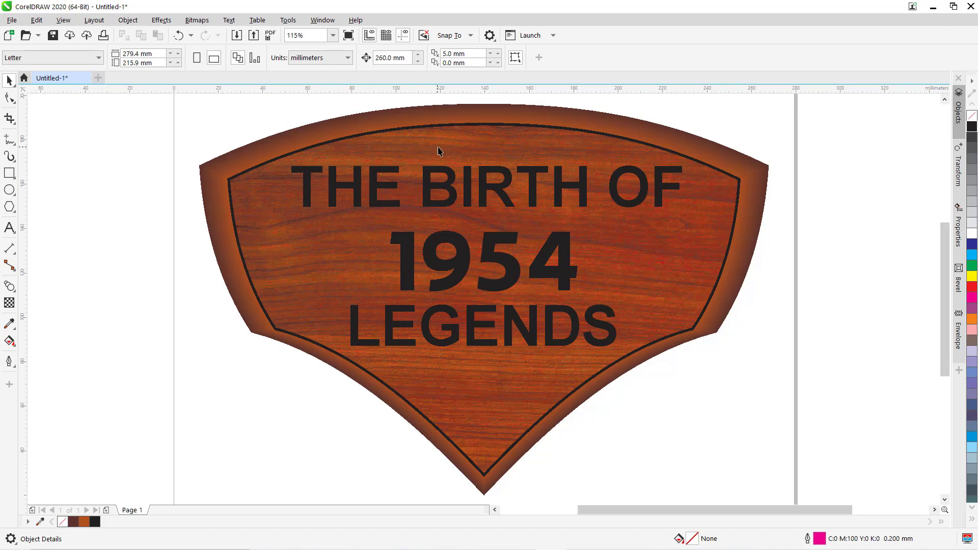
# Step: Fit "THE BIRTH OF" to the inner badge outline, centered under the upper arc at a -25.0 mm offset
pyautogui.click(442, 187)
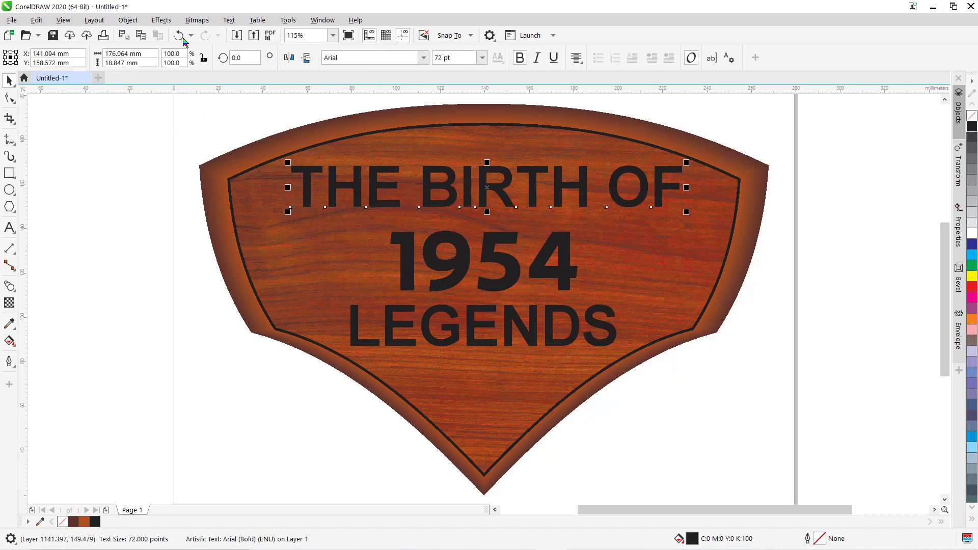
pyautogui.click(228, 20)
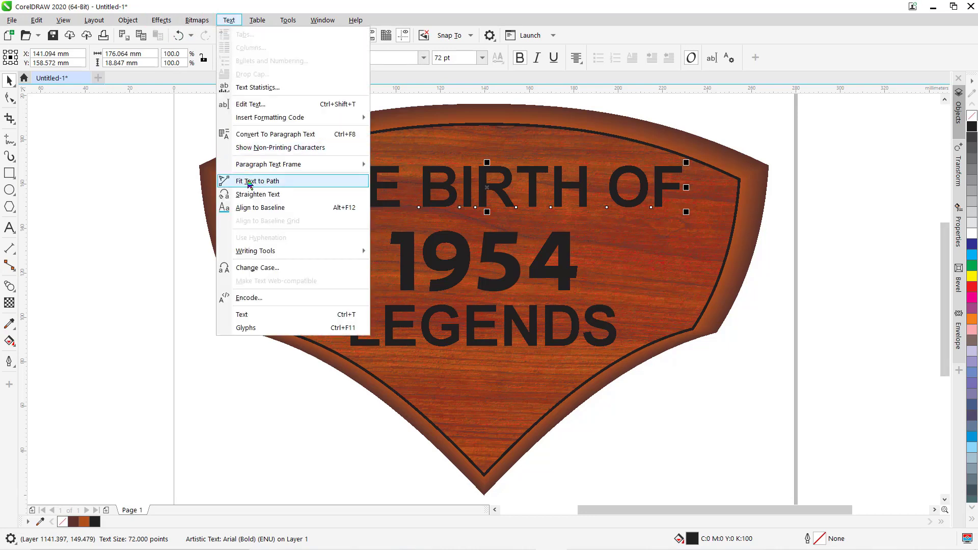
pyautogui.click(250, 183)
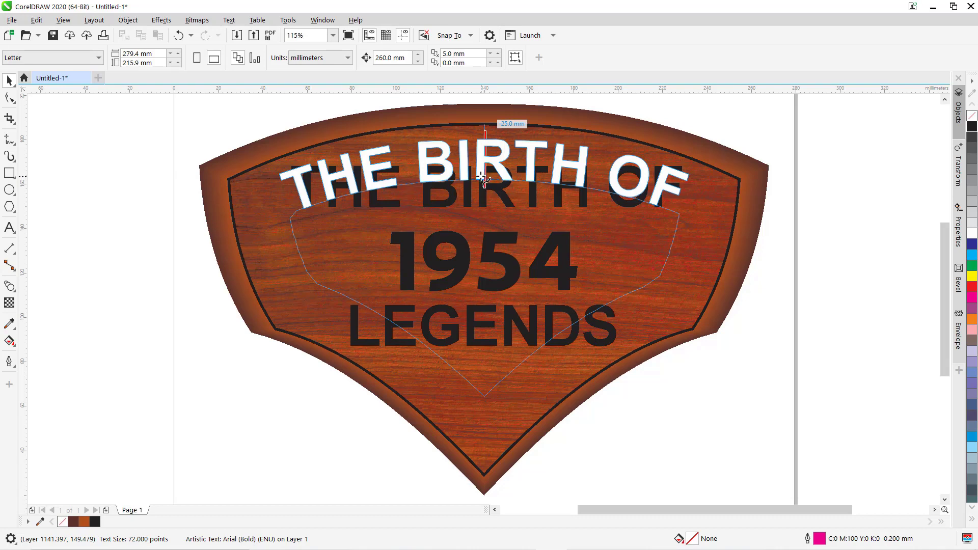
pyautogui.click(481, 177)
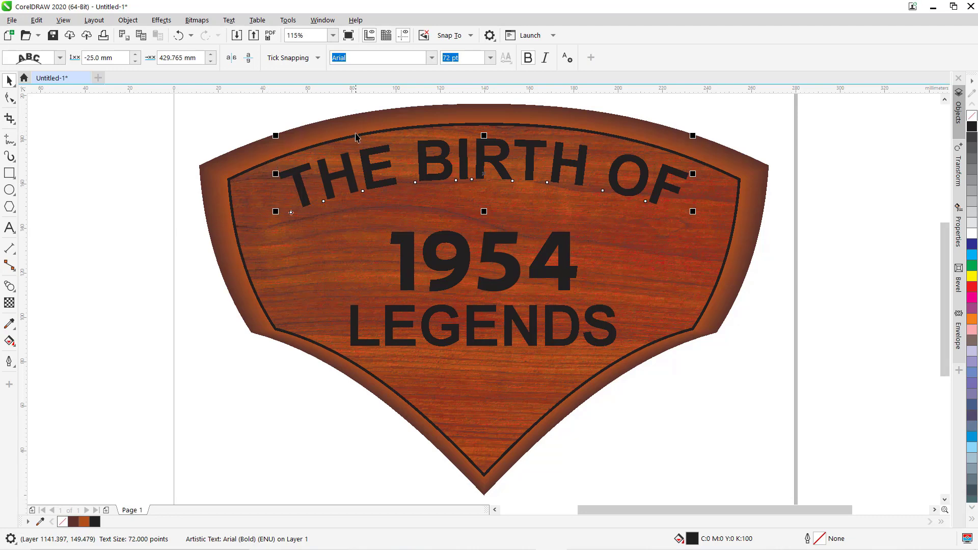
# Step: Break the arched "THE BIRTH OF" text apart from its inner outline path
pyautogui.click(152, 127)
pyautogui.click(327, 178)
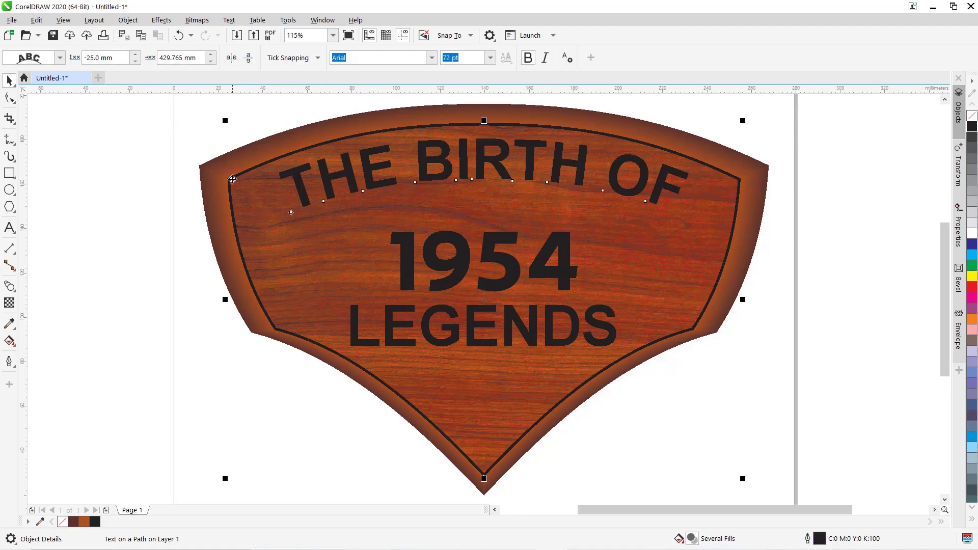
pyautogui.click(123, 144)
pyautogui.click(232, 183)
pyautogui.click(141, 125)
pyautogui.click(299, 185)
pyautogui.hotkey('ctrl', 'k')
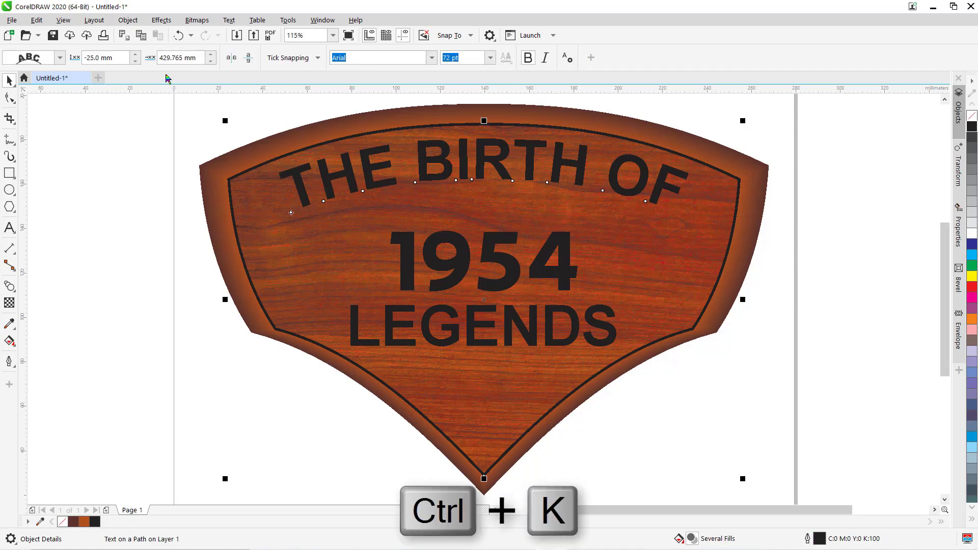
pyautogui.click(127, 20)
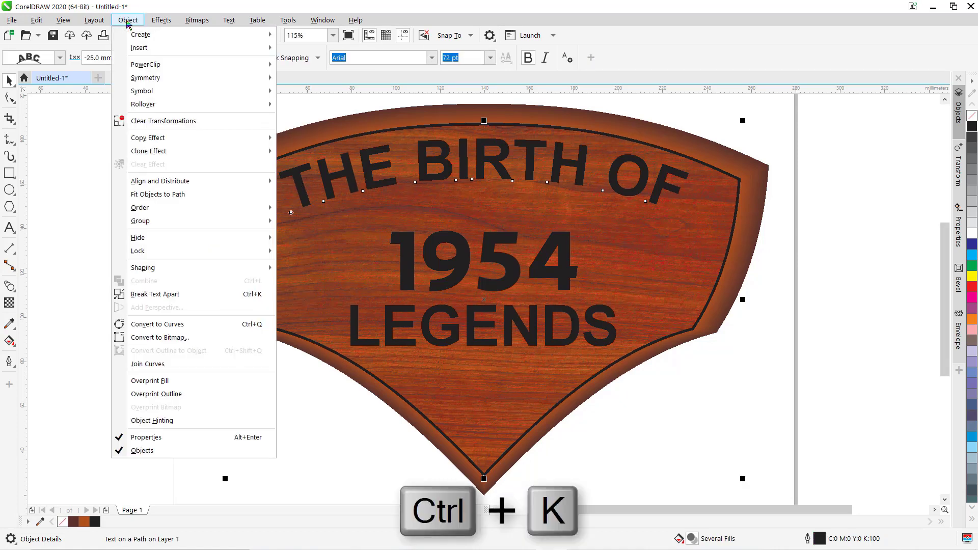
pyautogui.click(182, 300)
pyautogui.click(198, 403)
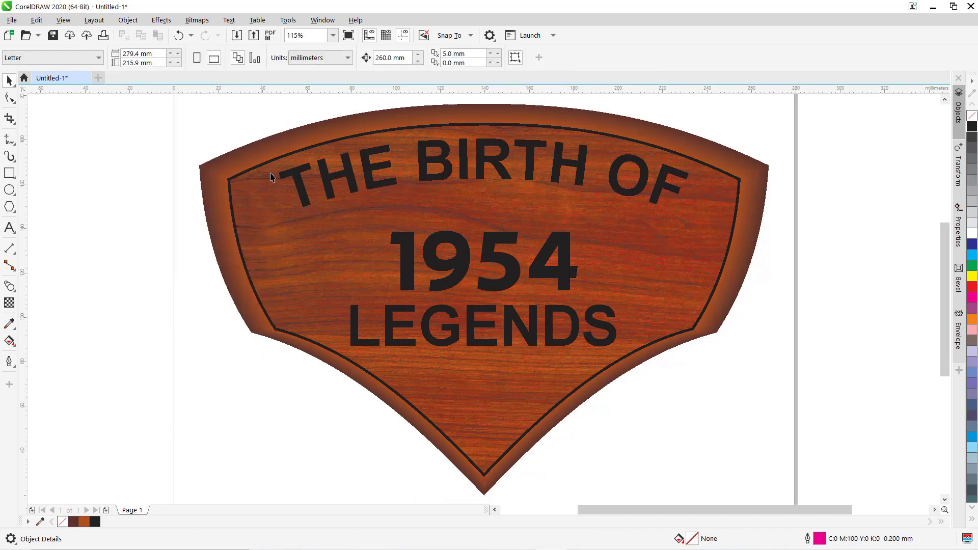
# Step: Move "1954" straight up about 8.5 mm and lower the arched "THE BIRTH OF" by about 3 mm
pyautogui.click(297, 189)
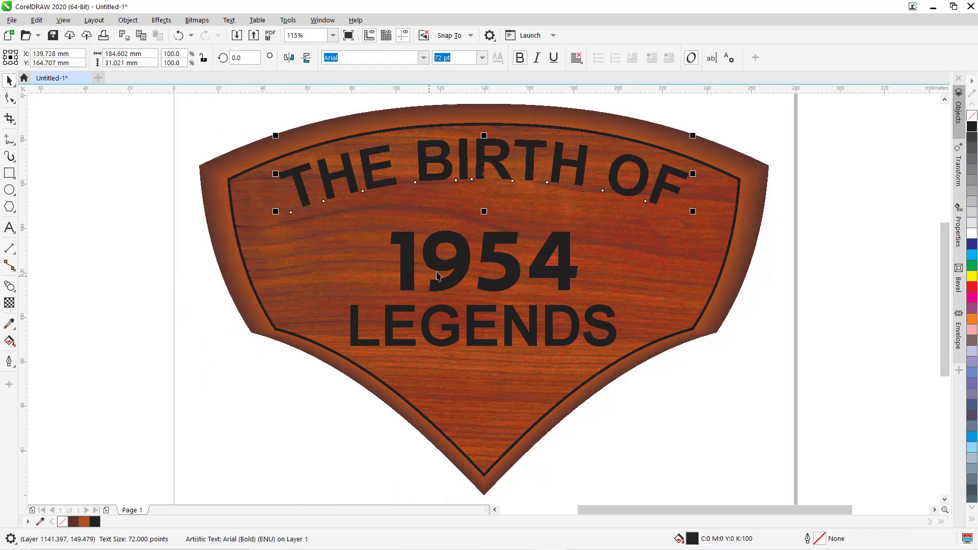
pyautogui.click(460, 268)
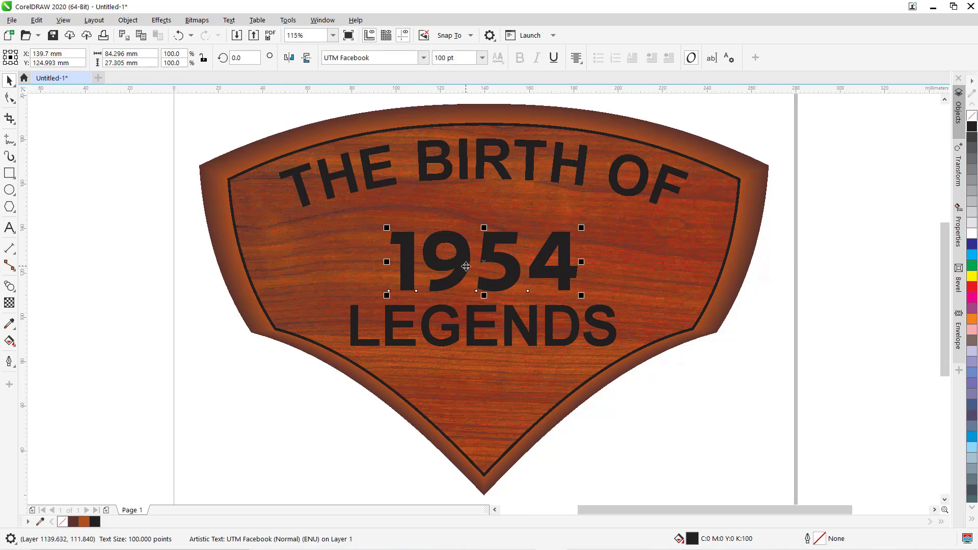
pyautogui.moveTo(484, 263)
pyautogui.mouseDown()
pyautogui.moveTo(478, 243)
pyautogui.moveTo(480, 265)
pyautogui.mouseUp()
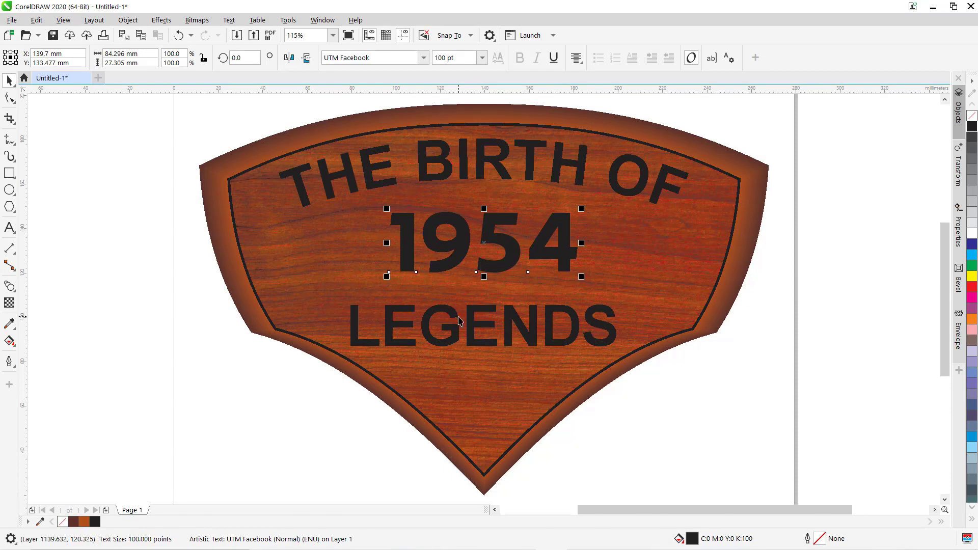
pyautogui.click(462, 167)
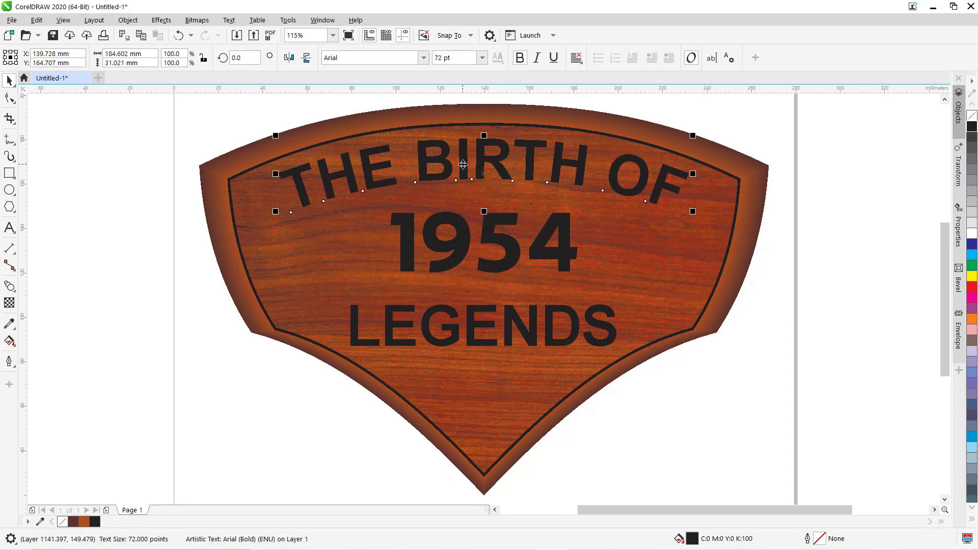
pyautogui.moveTo(463, 167); pyautogui.dragTo(462, 170)
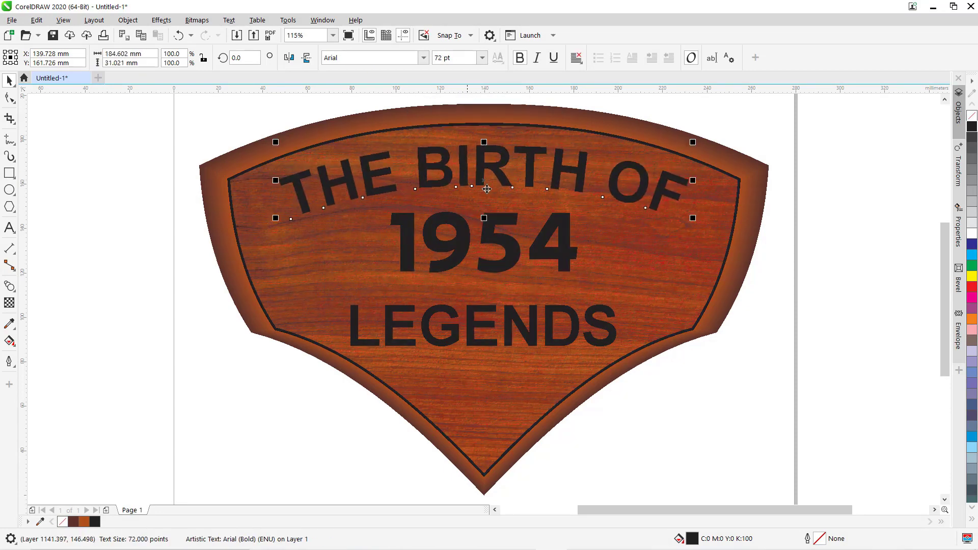
# Step: Lower "1954" by about 1.4 mm and raise "LEGENDS" slightly to even out the line spacing
pyautogui.click(509, 253)
pyautogui.moveTo(482, 242); pyautogui.dragTo(481, 243)
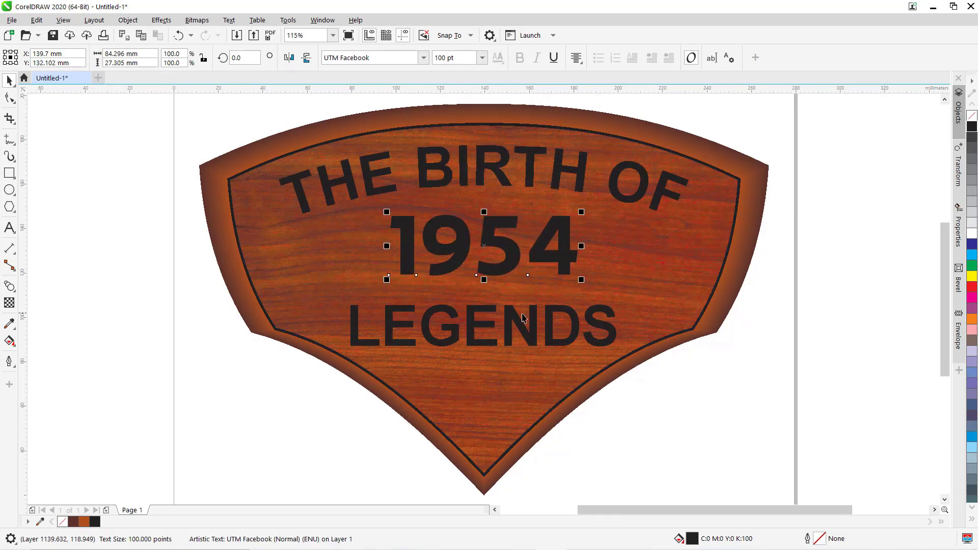
pyautogui.click(497, 328)
pyautogui.moveTo(484, 326); pyautogui.dragTo(485, 323)
# Step: Fill all three lines of badge text with yellow (C:0 M:0 Y:100 K:0)
pyautogui.click(160, 284)
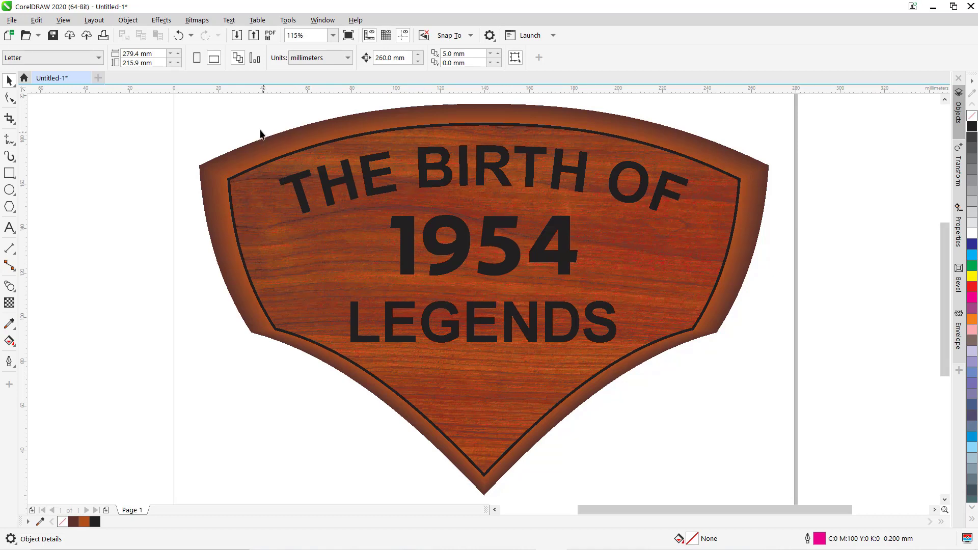
pyautogui.moveTo(249, 108); pyautogui.dragTo(714, 428)
pyautogui.click(845, 353)
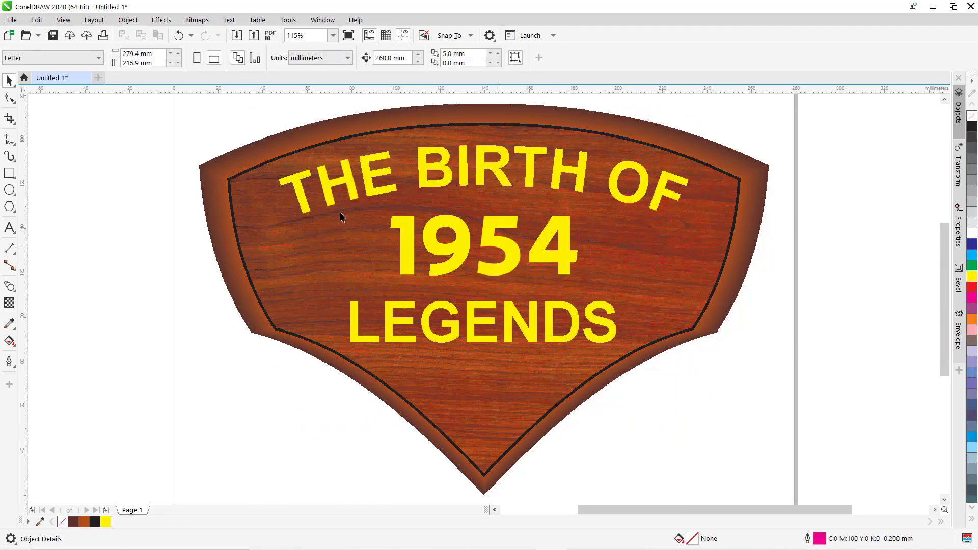
# Step: Add a one-step black outside contour to "1954" with a 1.5 mm offset
pyautogui.click(406, 226)
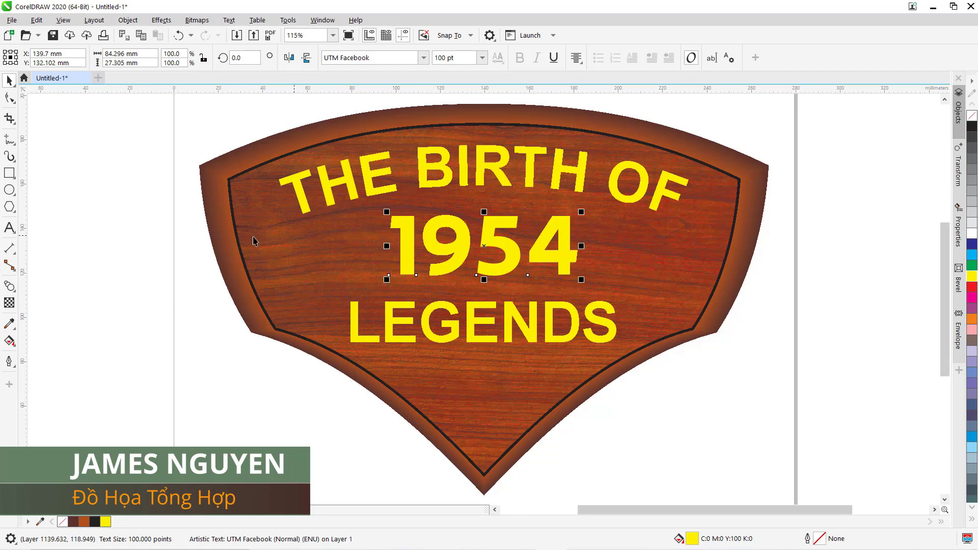
pyautogui.click(14, 290)
pyautogui.click(64, 303)
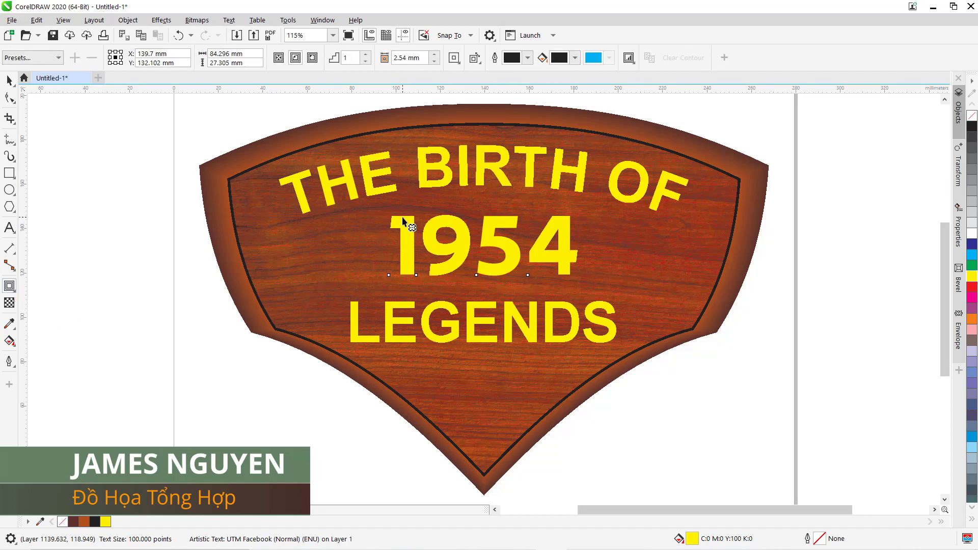
pyautogui.moveTo(403, 217); pyautogui.dragTo(400, 218)
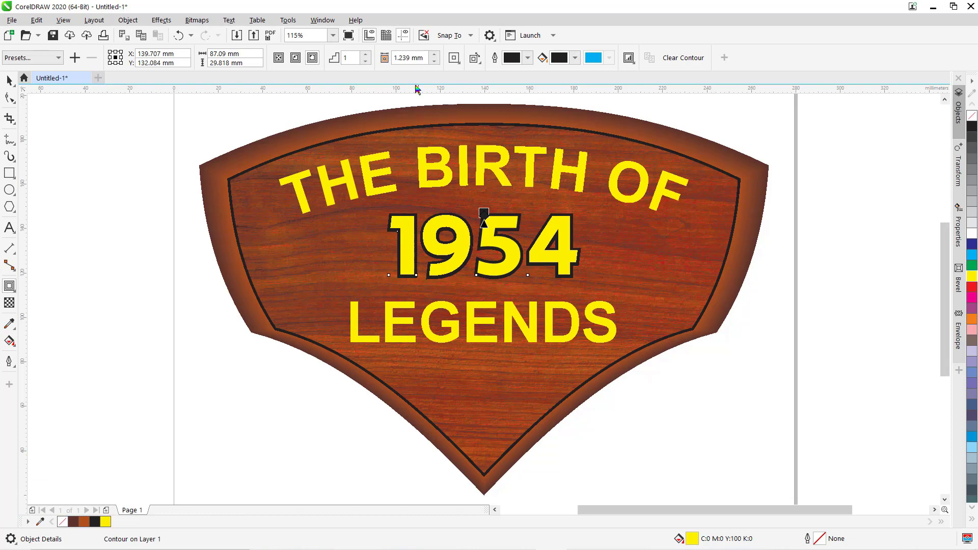
pyautogui.doubleClick(396, 57)
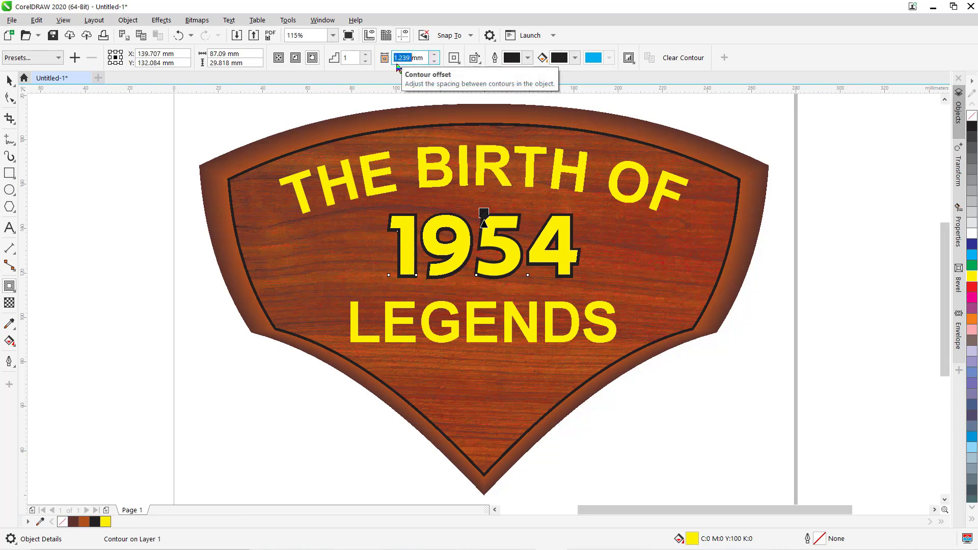
pyautogui.write('1')
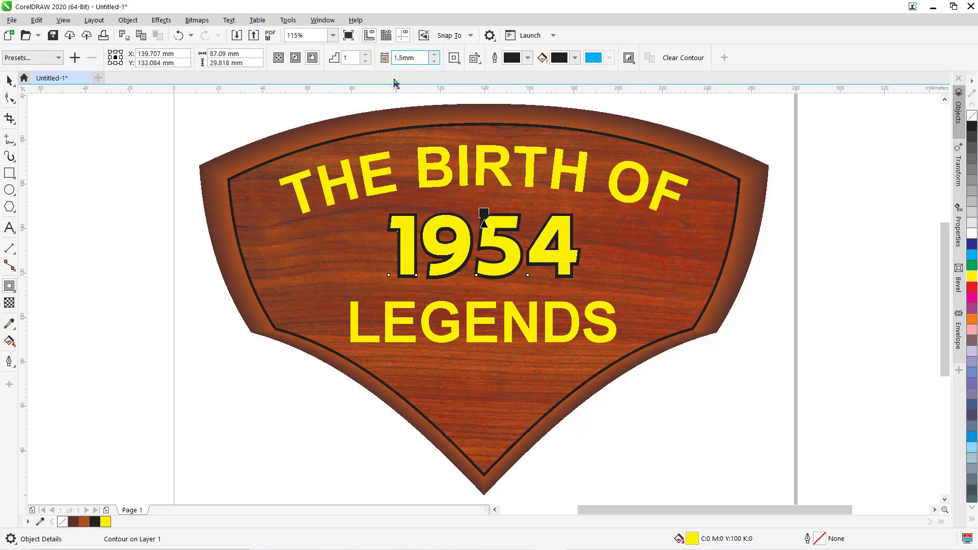
pyautogui.press('Return')
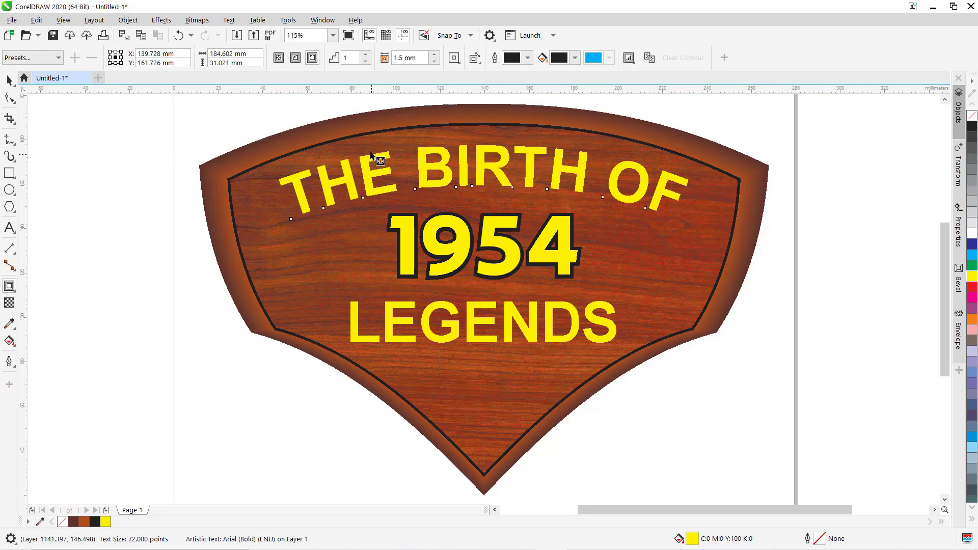
# Step: Add a one-step black outside contour to "THE BIRTH OF" with a 1.0 mm offset
pyautogui.click(368, 149)
pyautogui.moveTo(367, 149); pyautogui.dragTo(367, 153)
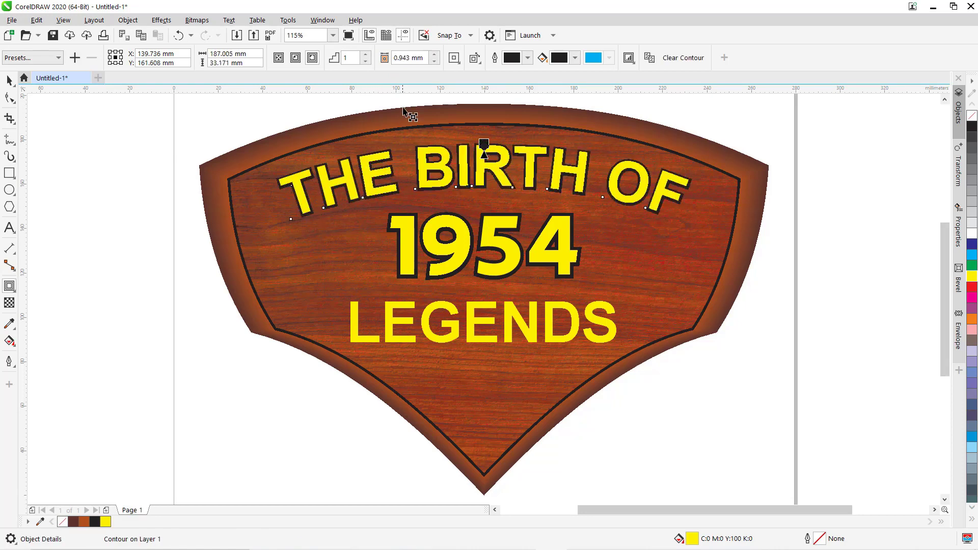
pyautogui.doubleClick(403, 58)
pyautogui.write('1')
pyautogui.press('Return')
# Step: Add a one-step black outside contour to "LEGENDS" with a 1.0 mm offset
pyautogui.moveTo(399, 306); pyautogui.dragTo(398, 301)
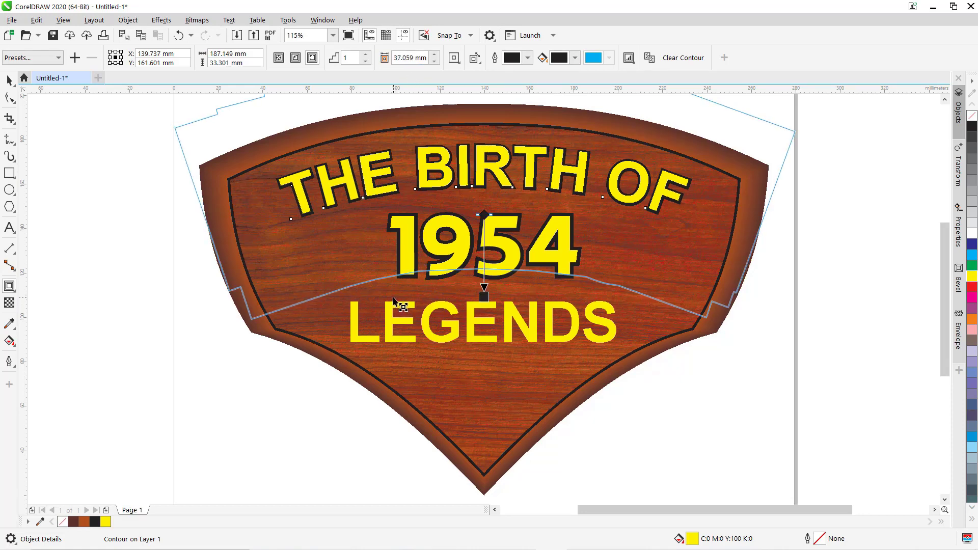
pyautogui.hotkey('ctrl', 'z')
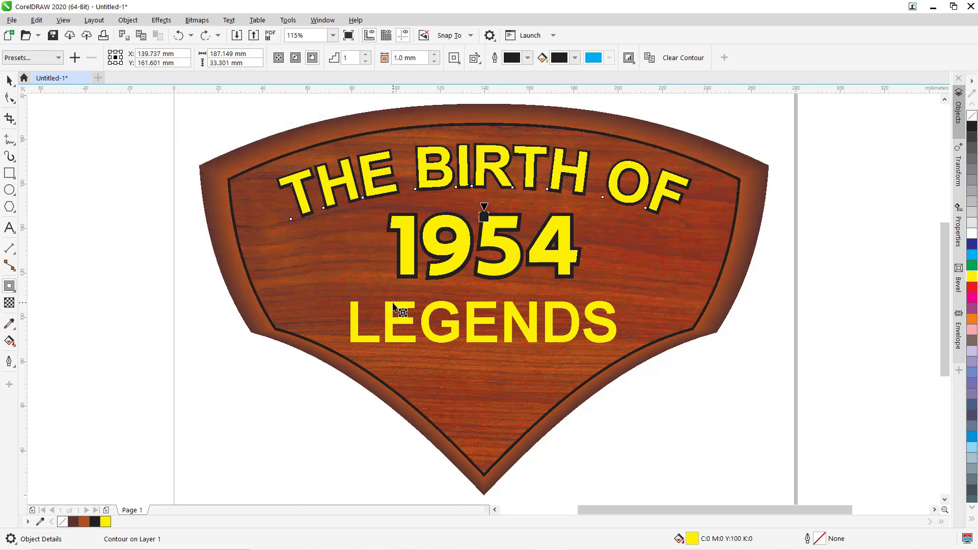
pyautogui.click(394, 305)
pyautogui.moveTo(394, 306); pyautogui.dragTo(399, 303)
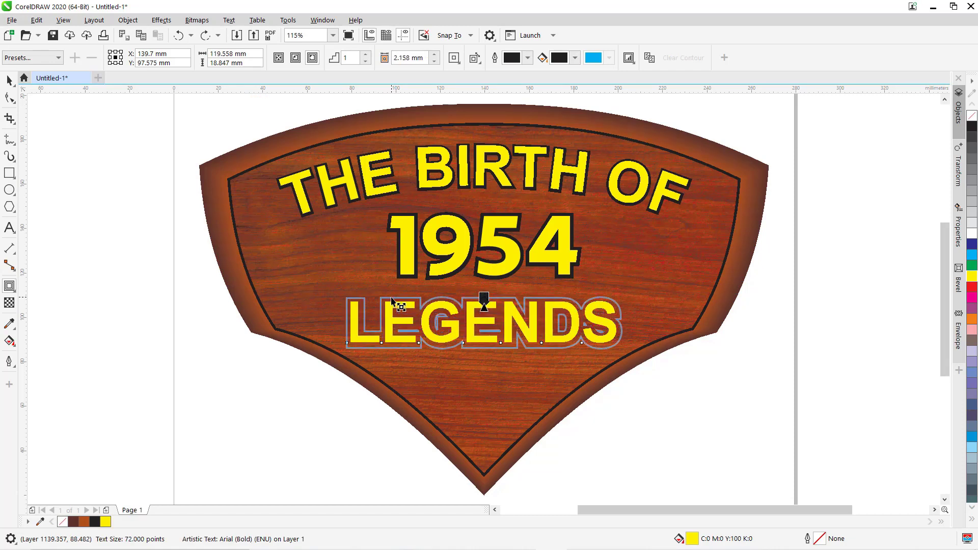
pyautogui.doubleClick(404, 57)
pyautogui.write('1')
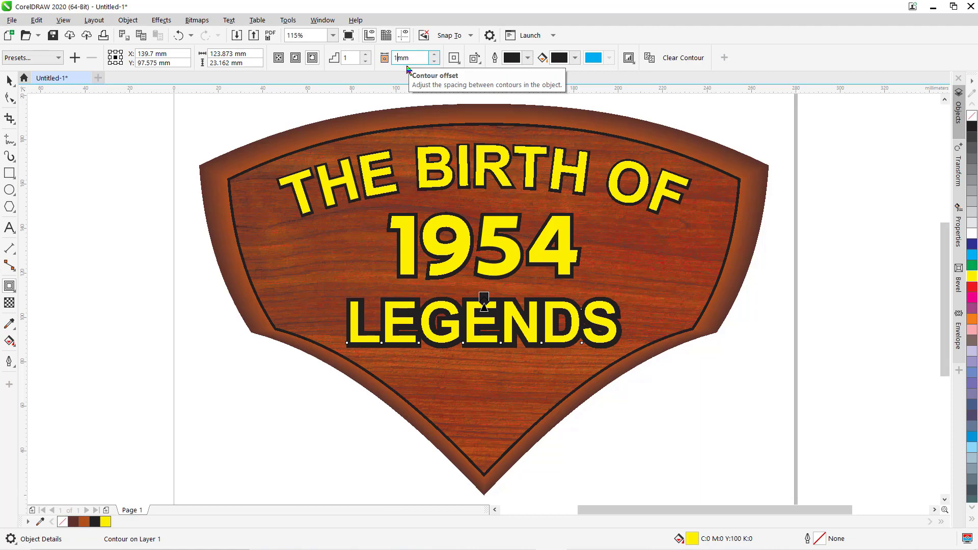
pyautogui.press('Return')
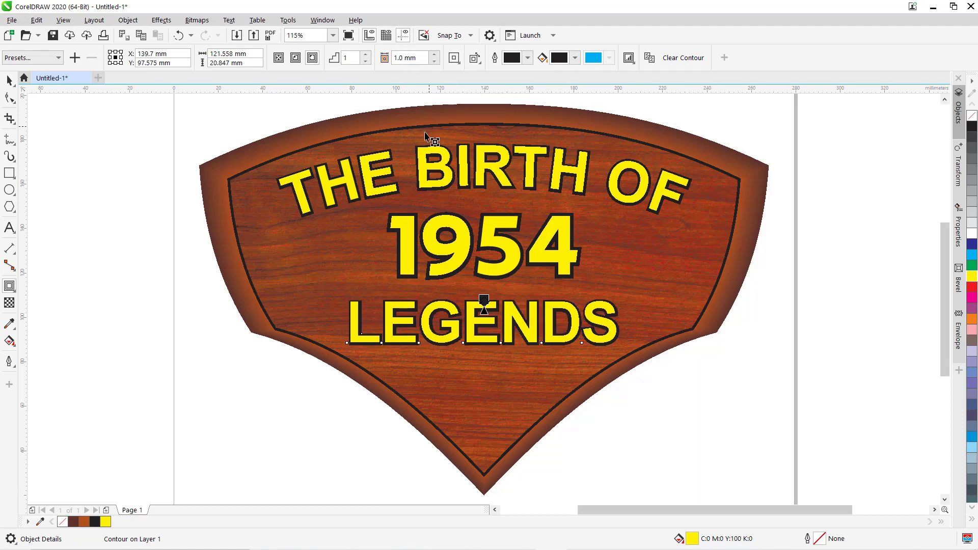
# Step: Break the black contour of "1954" apart from its text
pyautogui.click(9, 80)
pyautogui.click(96, 121)
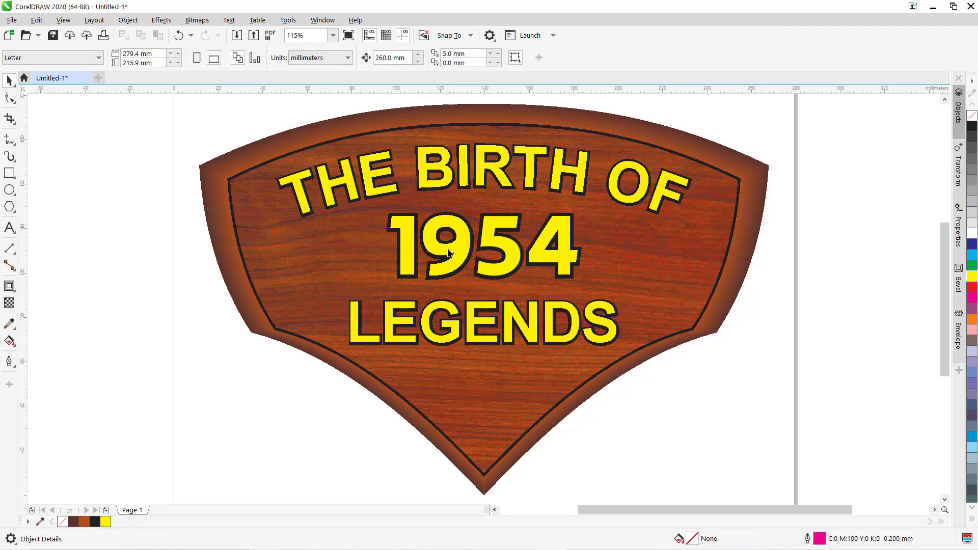
pyautogui.click(418, 226)
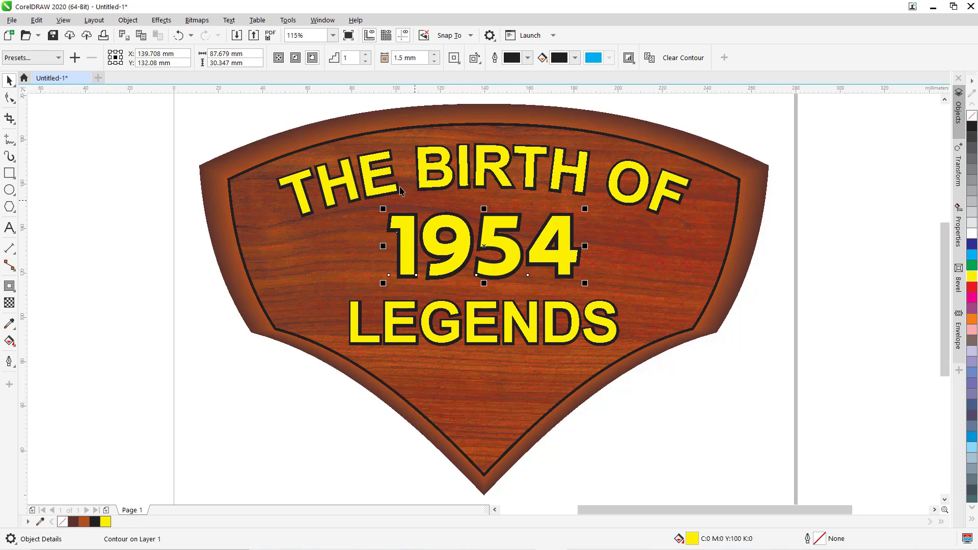
pyautogui.click(128, 20)
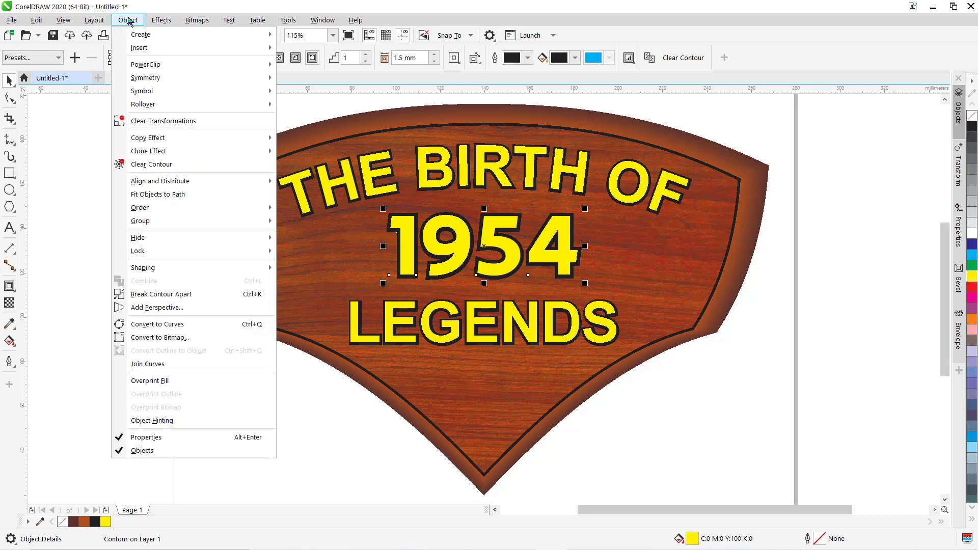
pyautogui.click(165, 295)
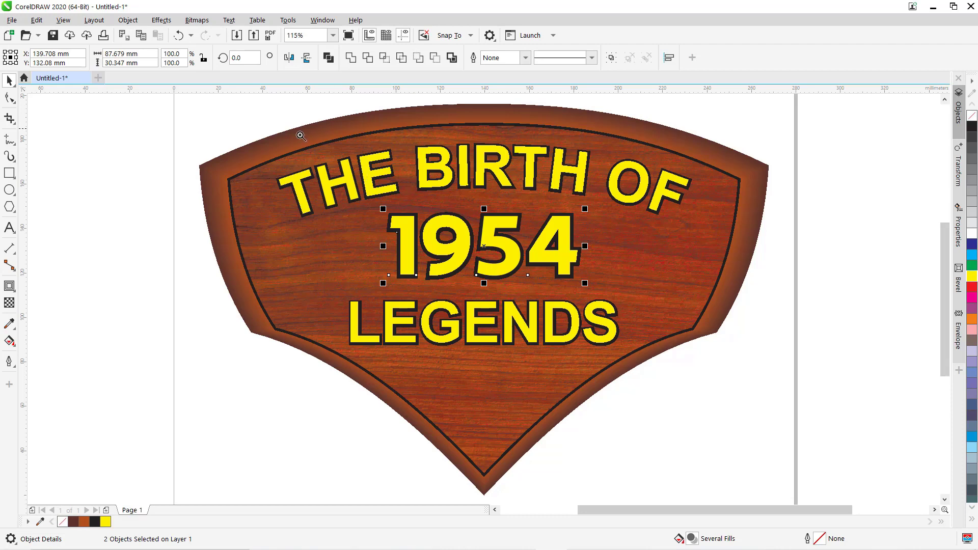
# Step: Break apart the black contours of "THE BIRTH OF" and "LEGENDS" so each is separate from its text
pyautogui.scroll(2, 260, 197)
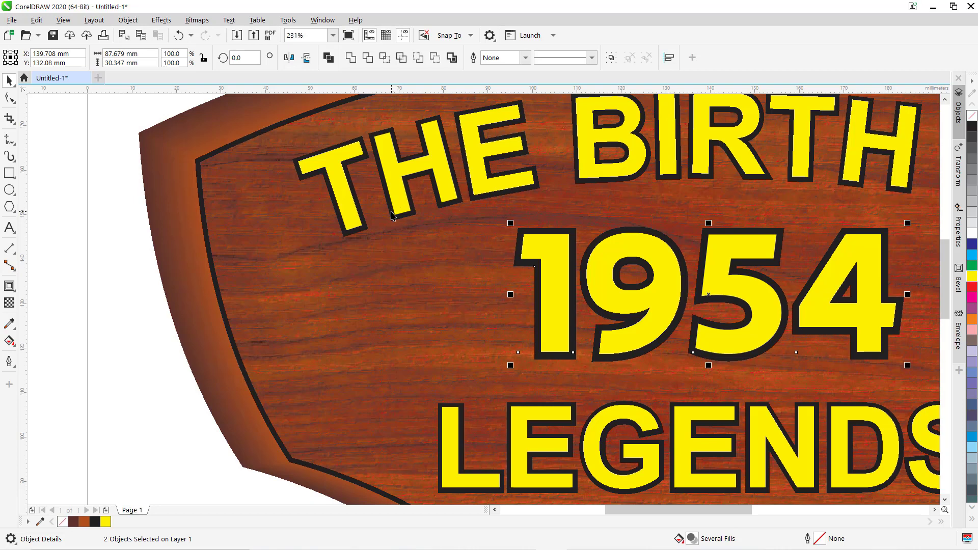
pyautogui.click(392, 216)
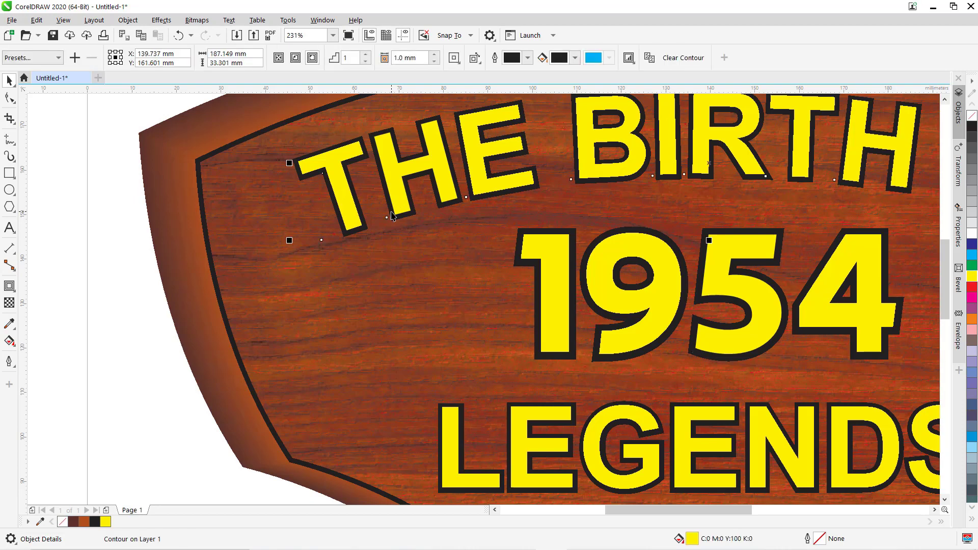
pyautogui.hotkey('ctrl', 'k')
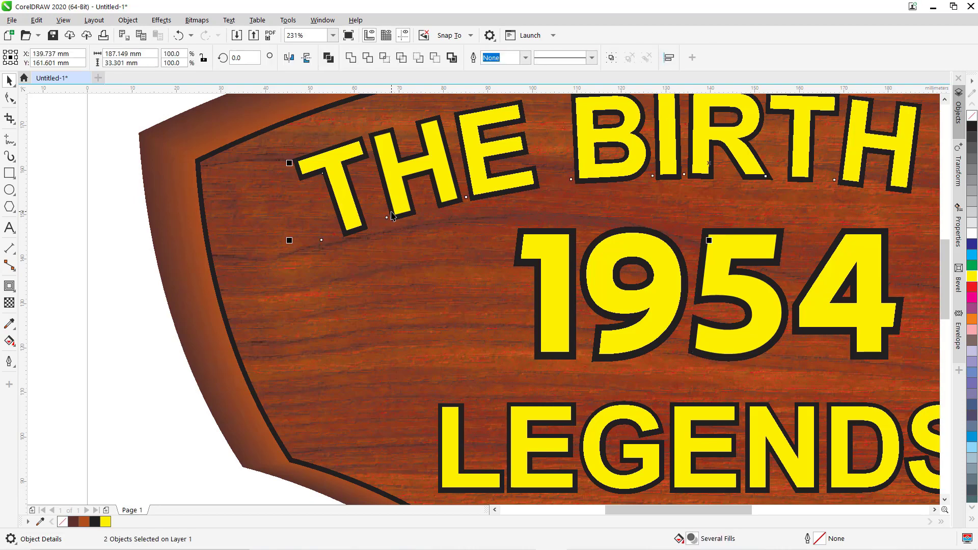
pyautogui.click(465, 415)
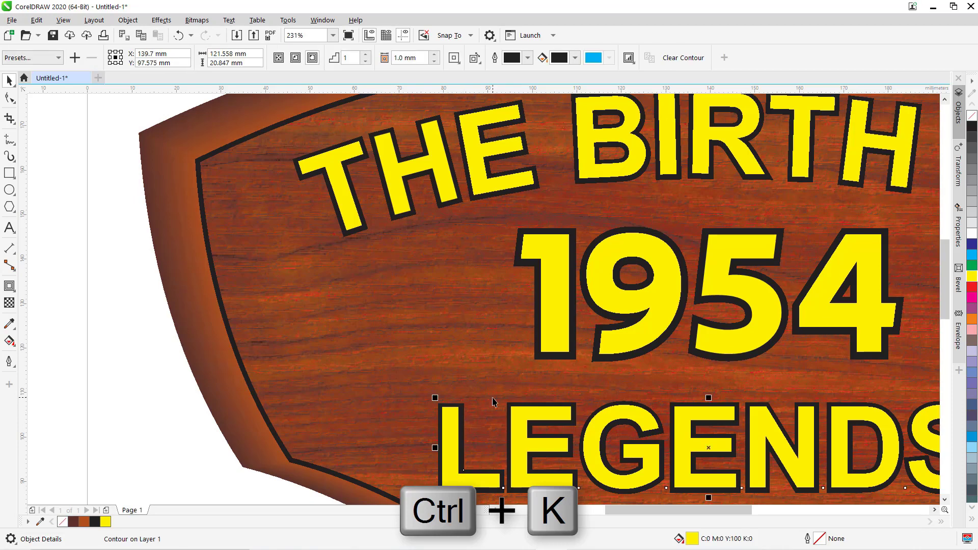
pyautogui.hotkey('ctrl', 'k')
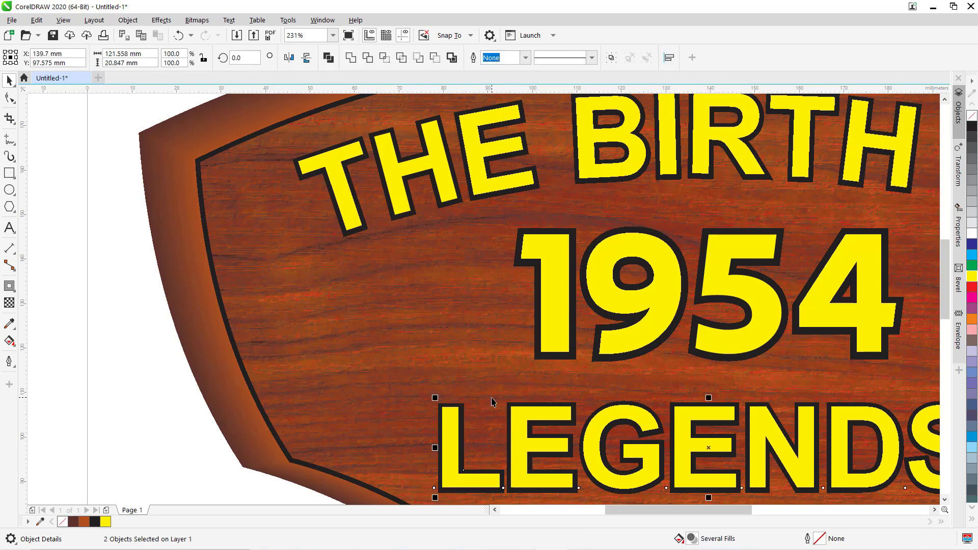
pyautogui.press('F4')
pyautogui.click(205, 355)
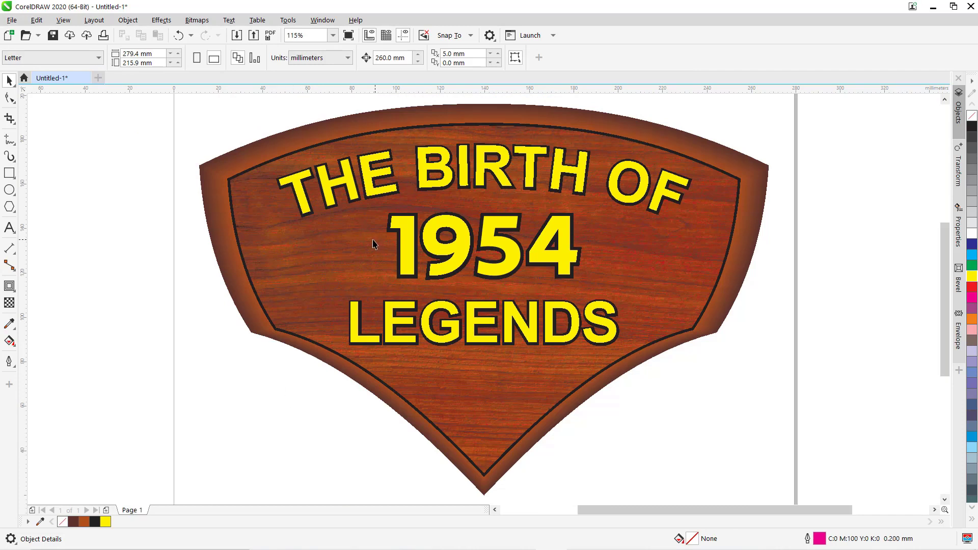
# Step: Apply a linear fountain fill to the "1954" text and open its detailed fill settings
pyautogui.click(403, 237)
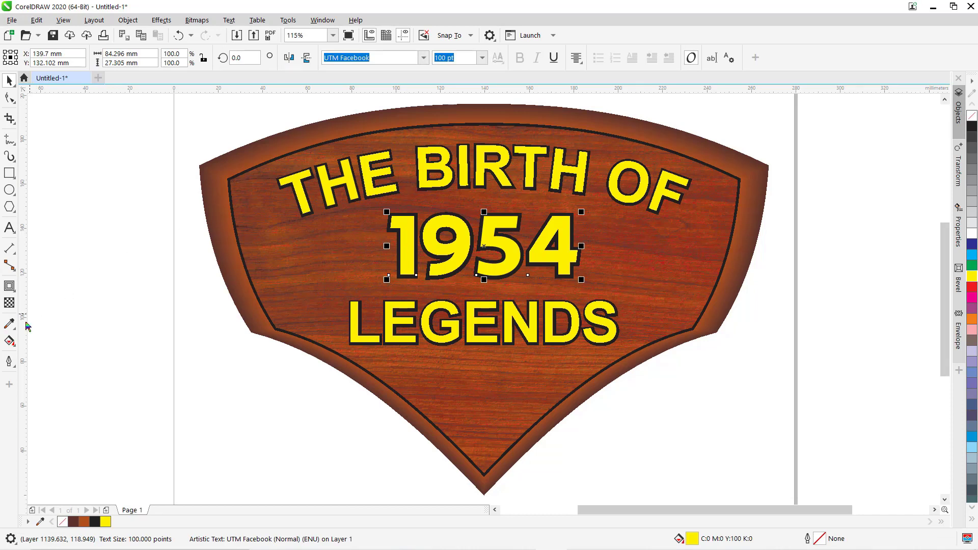
pyautogui.click(9, 341)
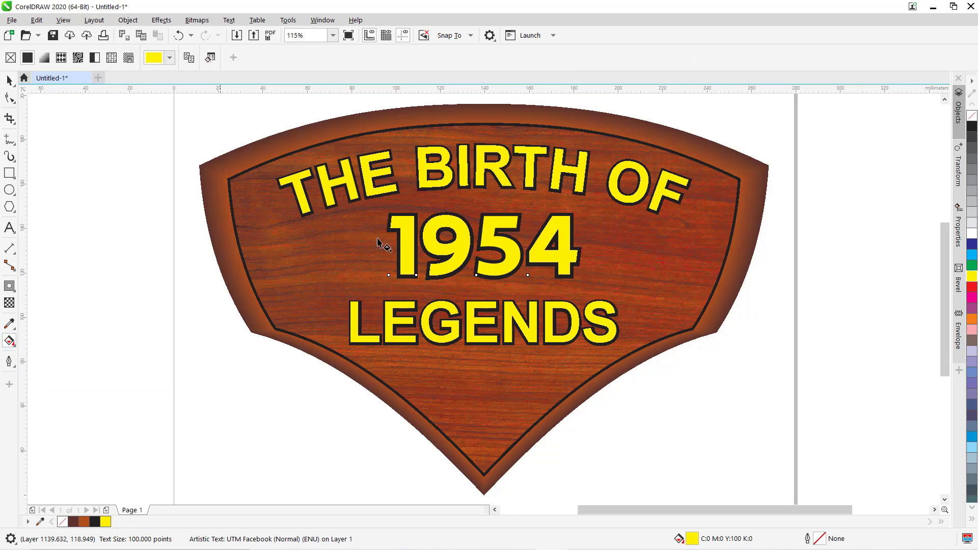
pyautogui.click(44, 58)
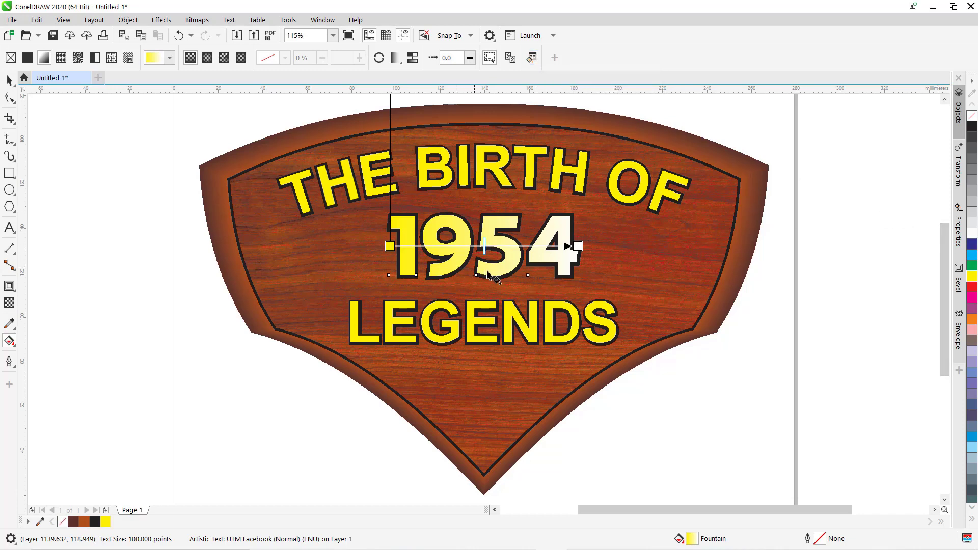
pyautogui.click(530, 58)
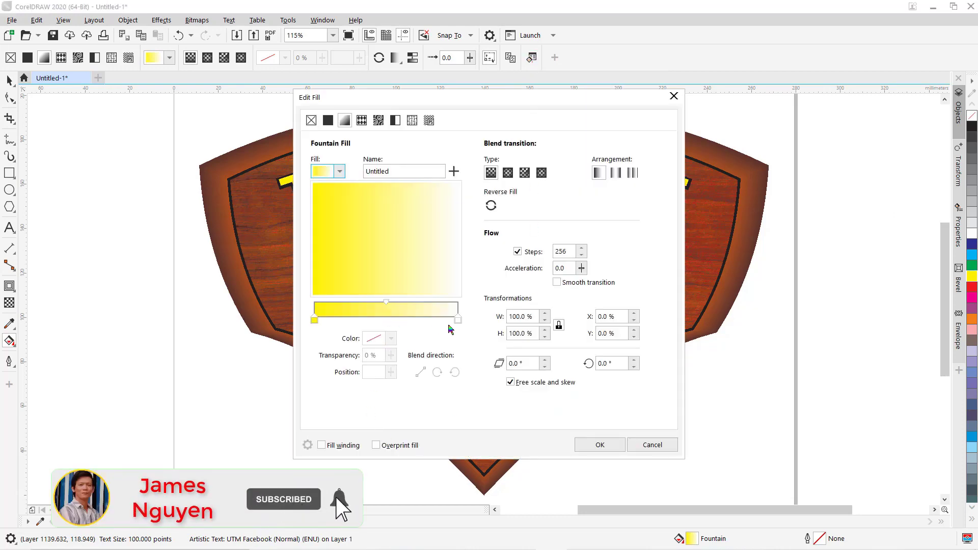
# Step: Set the end colour of the "1954" gradient to yellow from the CMYK Palette
pyautogui.click(458, 320)
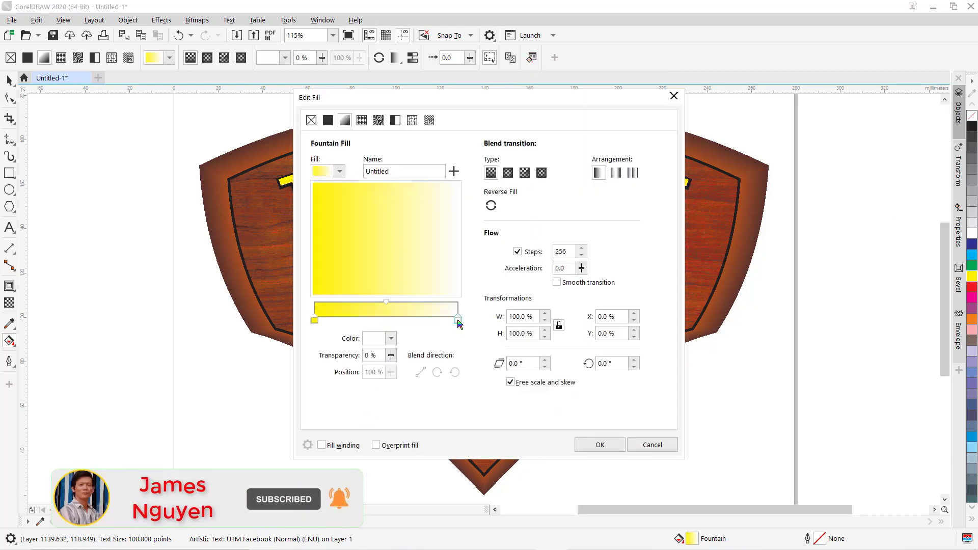
pyautogui.click(391, 339)
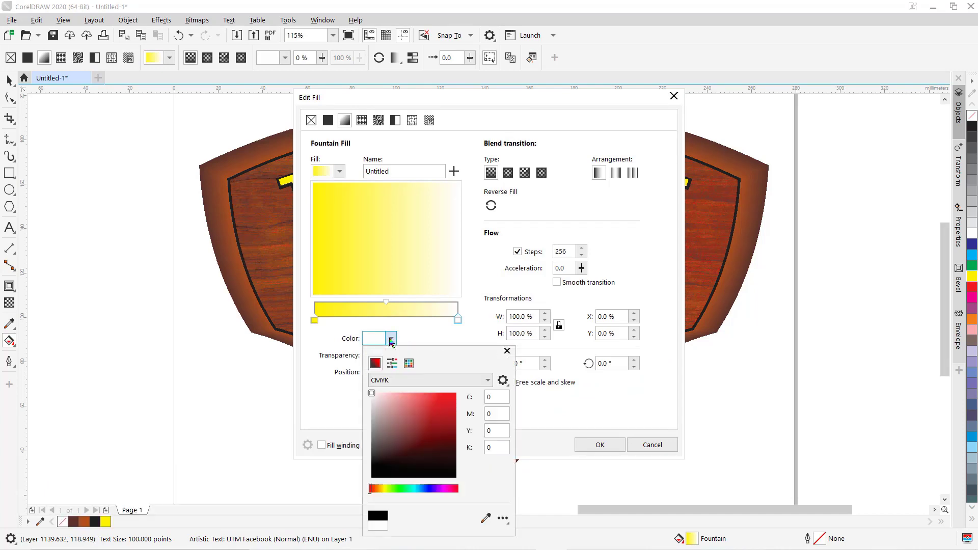
pyautogui.click(409, 363)
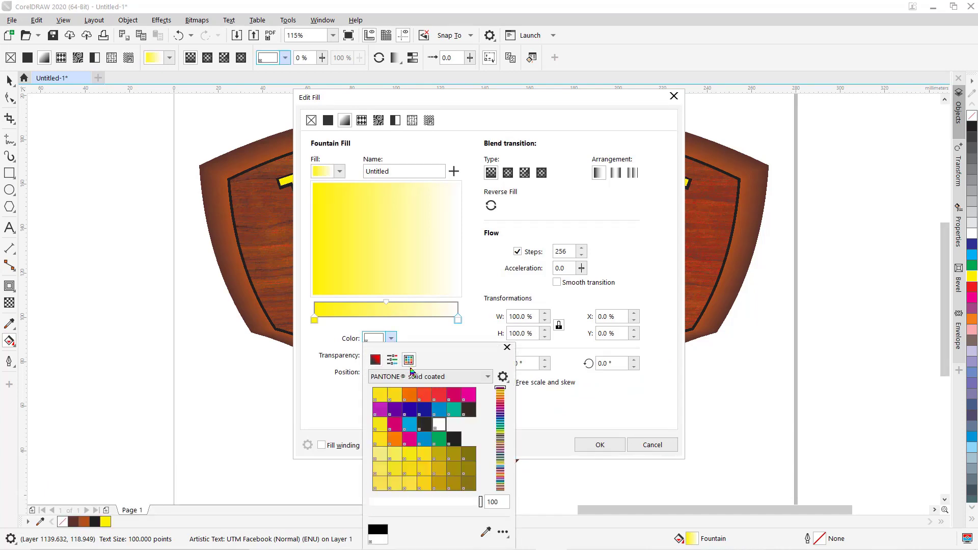
pyautogui.click(487, 377)
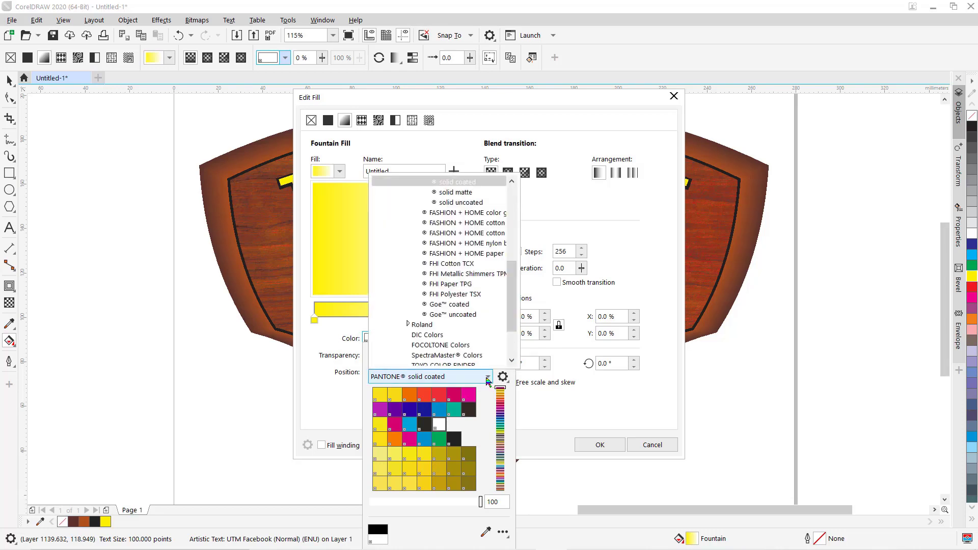
pyautogui.scroll(-2, 458, 323)
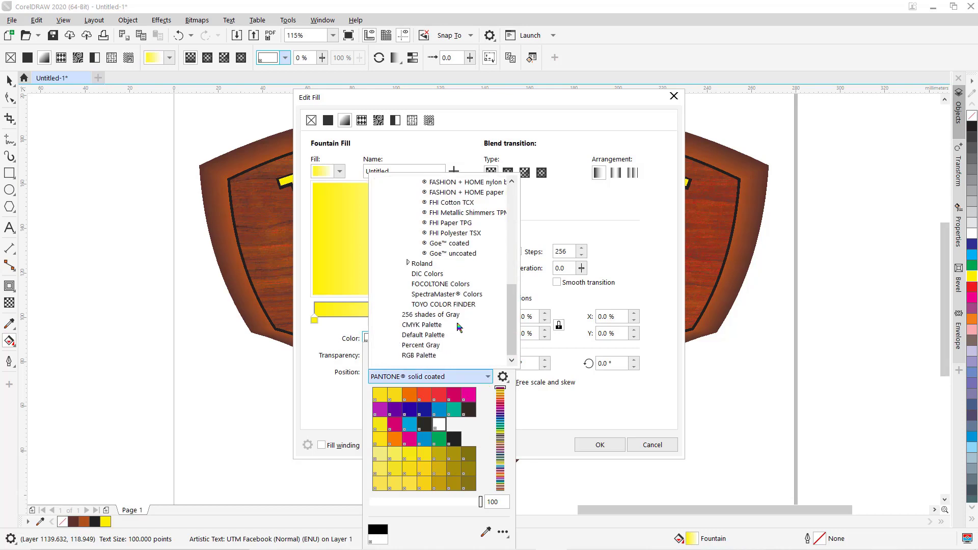
pyautogui.click(429, 324)
pyautogui.click(469, 412)
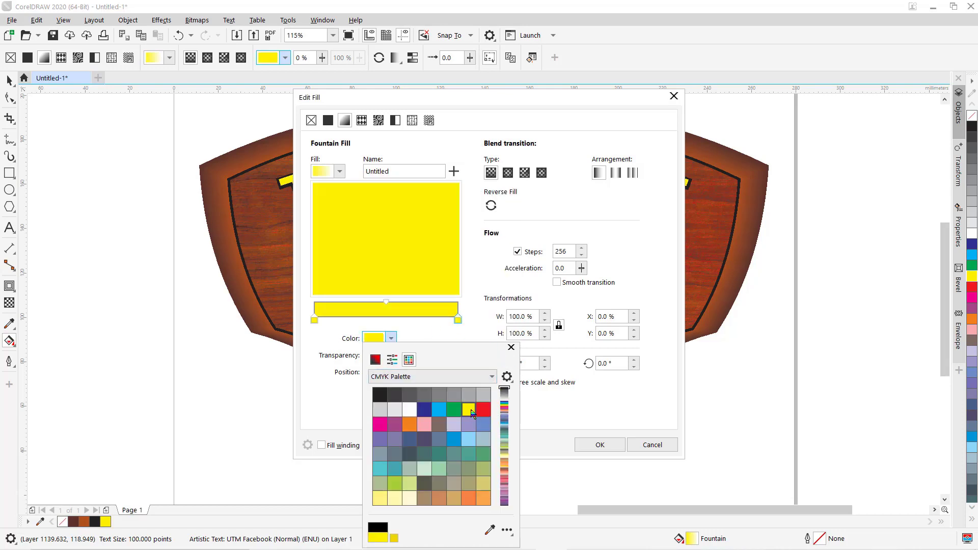
pyautogui.click(554, 412)
# Step: Add a gradient node at 50% coloured C:0 M:0 Y:10 K:0 and apply the fill to "1954"
pyautogui.click(389, 318)
pyautogui.doubleClick(387, 318)
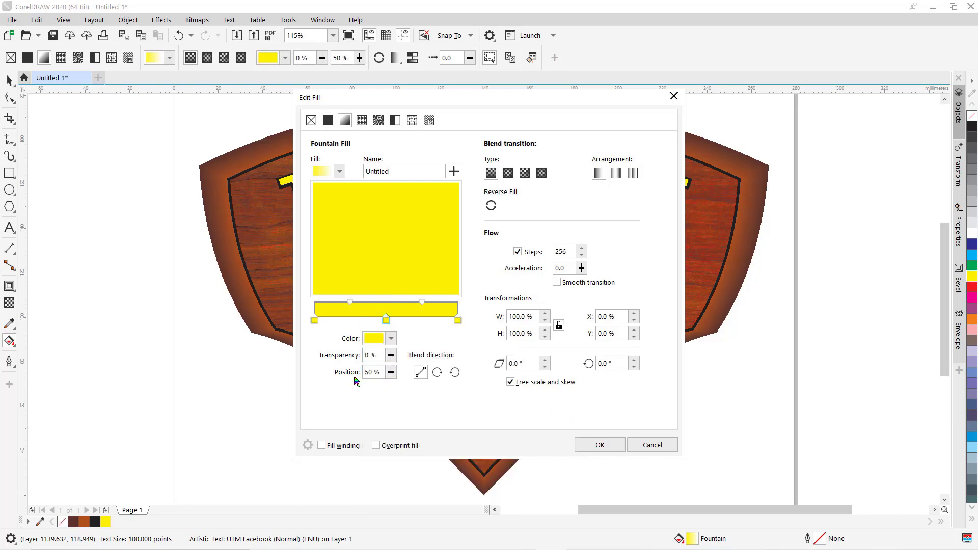
pyautogui.click(390, 339)
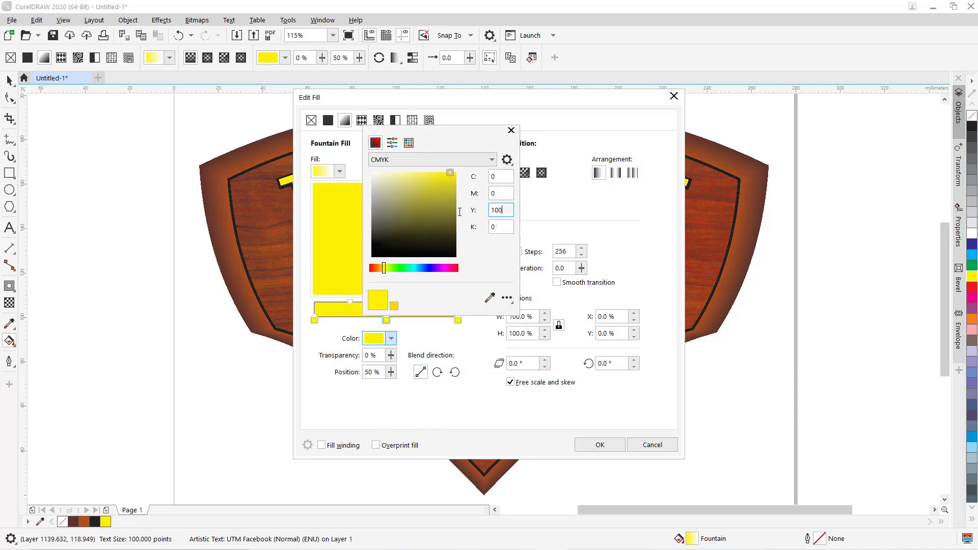
pyautogui.moveTo(460, 212); pyautogui.dragTo(451, 212)
pyautogui.write('1')
pyautogui.press('Return')
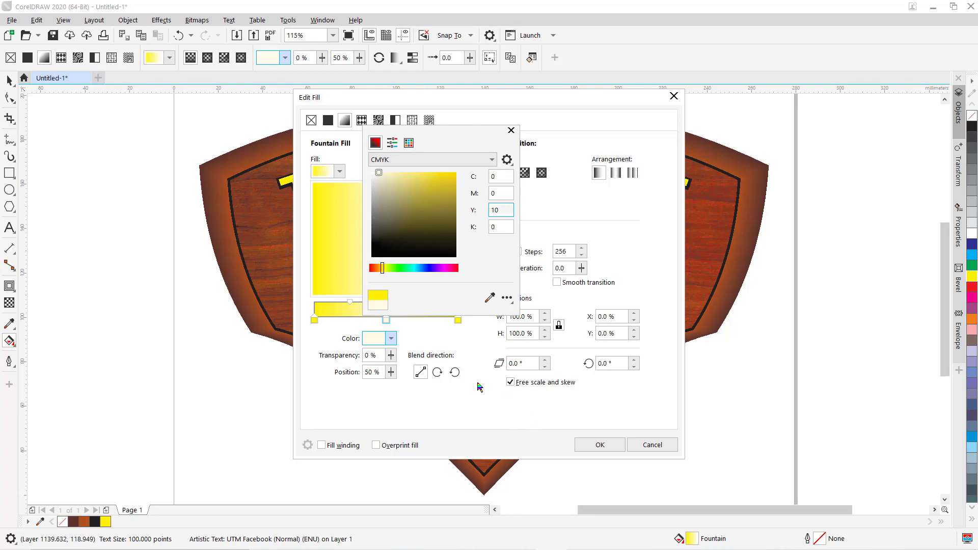
pyautogui.click(479, 400)
pyautogui.click(594, 448)
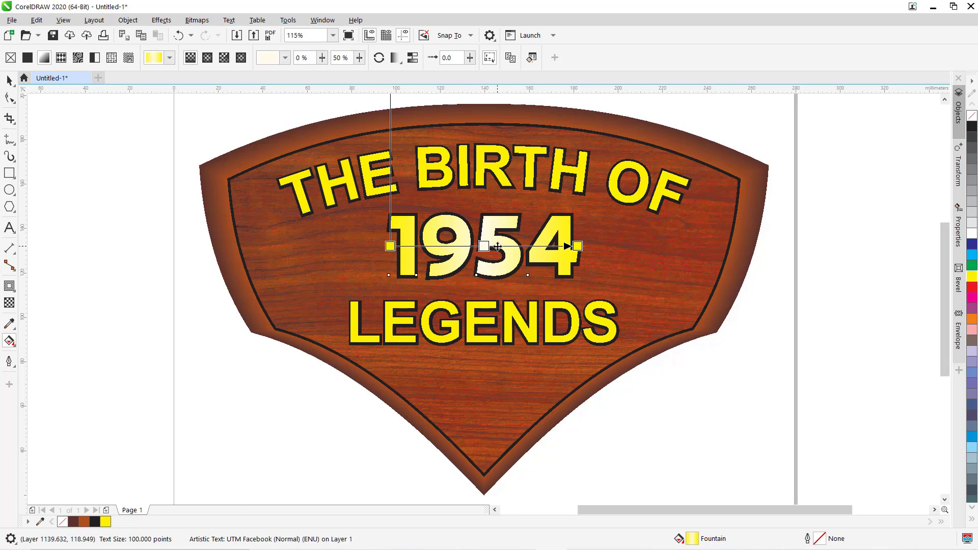
# Step: Copy the gradient fill from "1954" to "THE BIRTH OF" with the Attributes Eyedropper
pyautogui.click(14, 330)
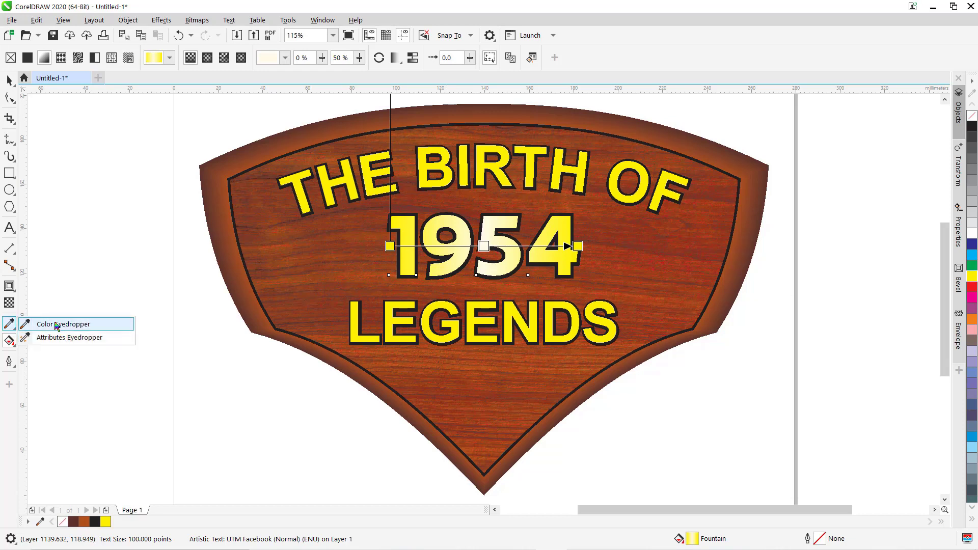
pyautogui.click(61, 338)
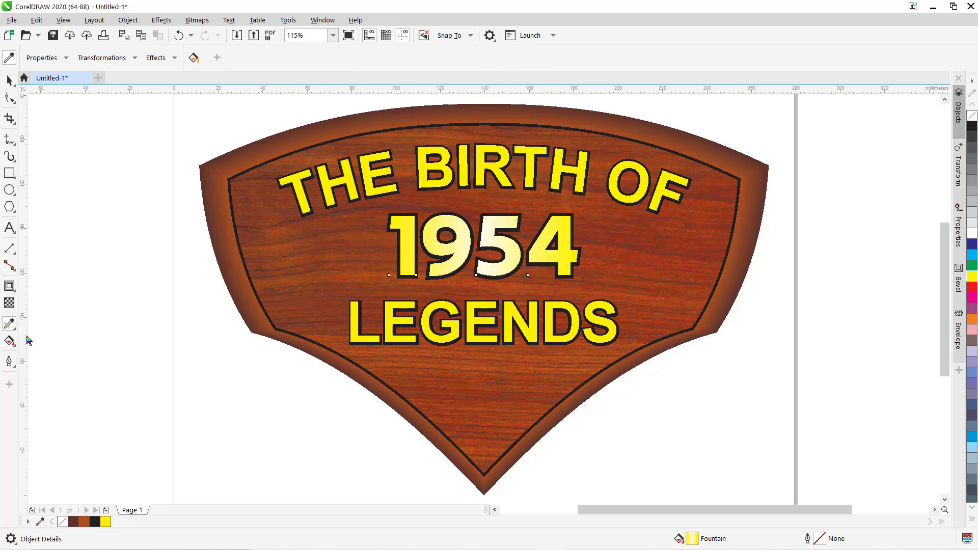
pyautogui.click(411, 236)
pyautogui.click(10, 80)
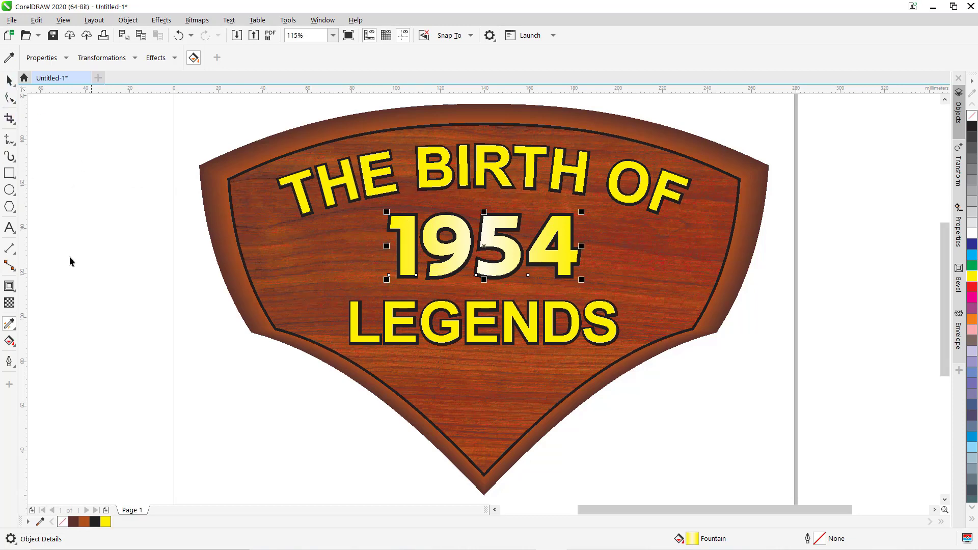
pyautogui.click(9, 323)
pyautogui.click(410, 225)
pyautogui.click(413, 168)
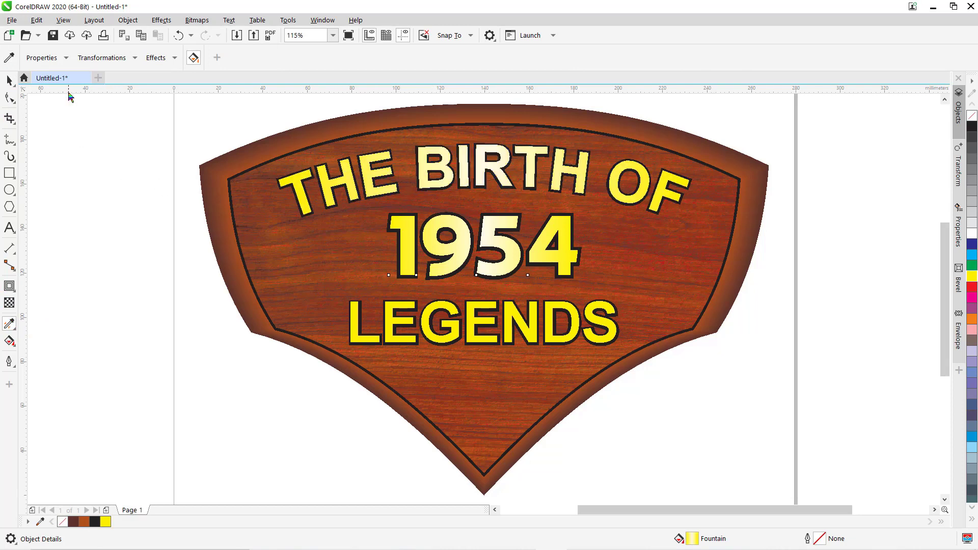
# Step: Check that Fill is among the copied properties, apply the sampled gradient to "LEGENDS", and clear the selection
pyautogui.click(65, 58)
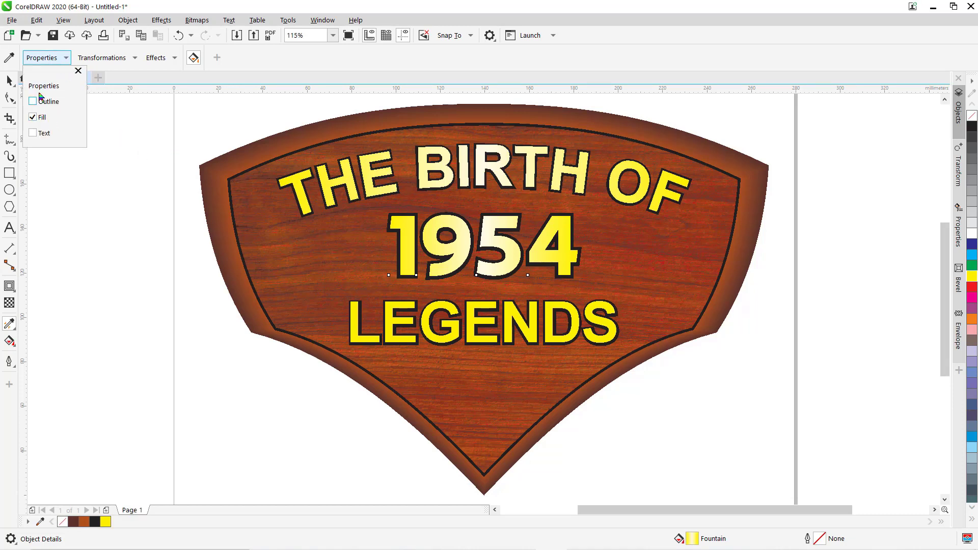
pyautogui.click(78, 71)
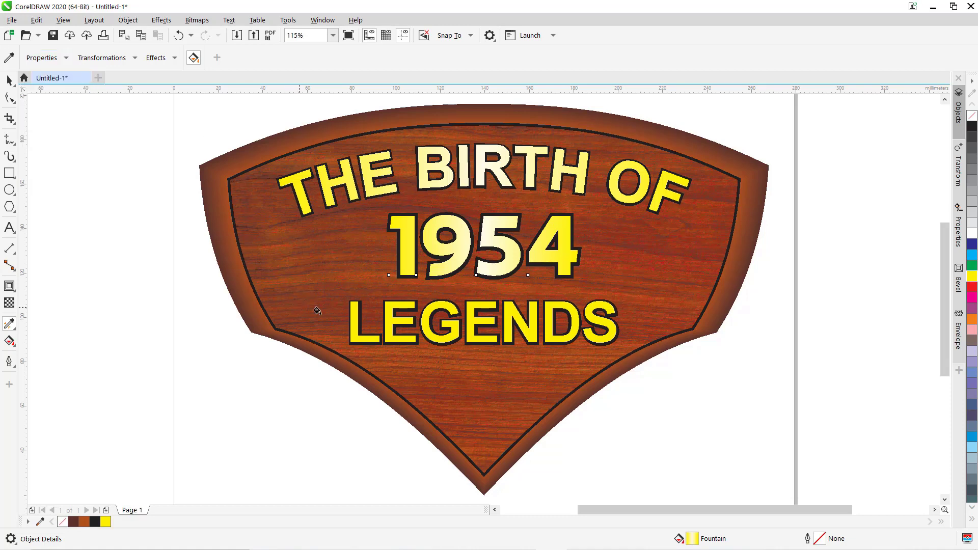
pyautogui.click(350, 311)
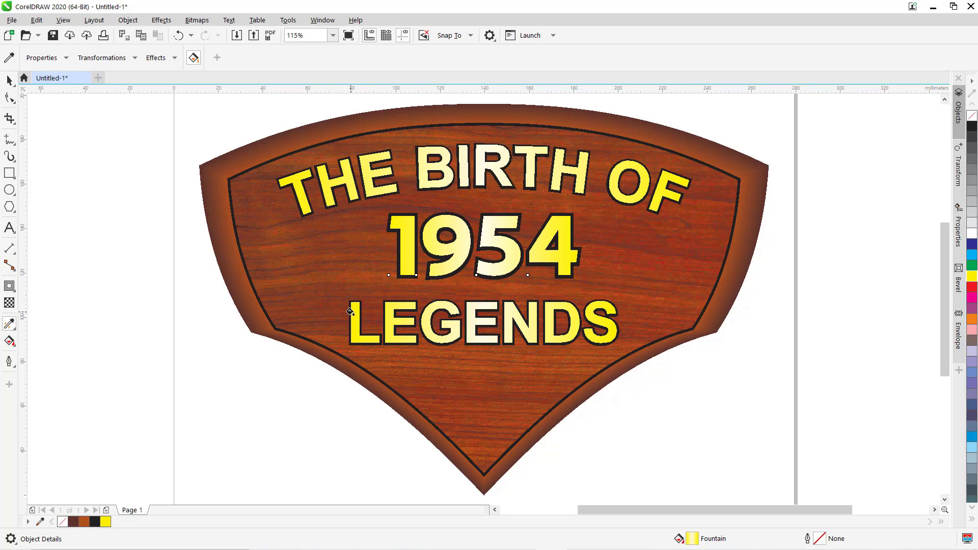
pyautogui.press('space')
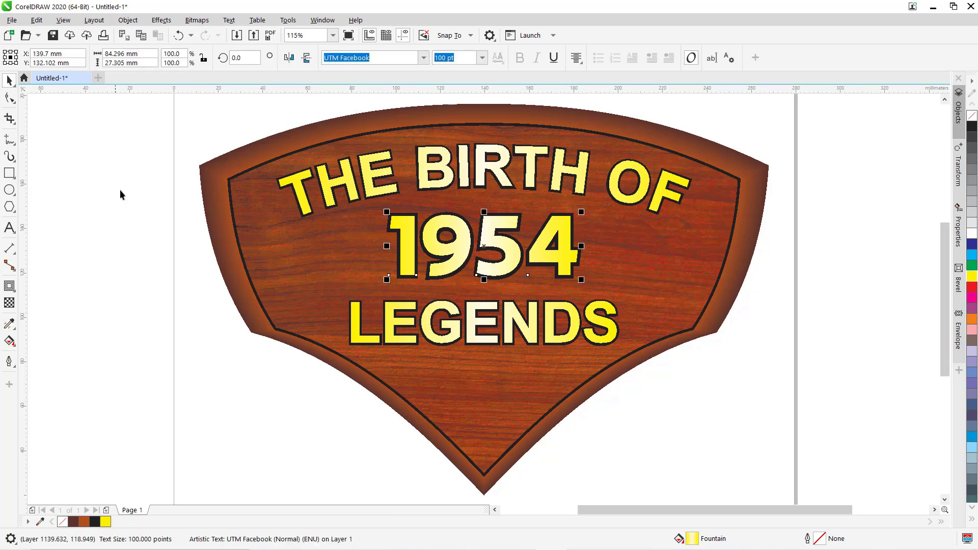
pyautogui.click(117, 192)
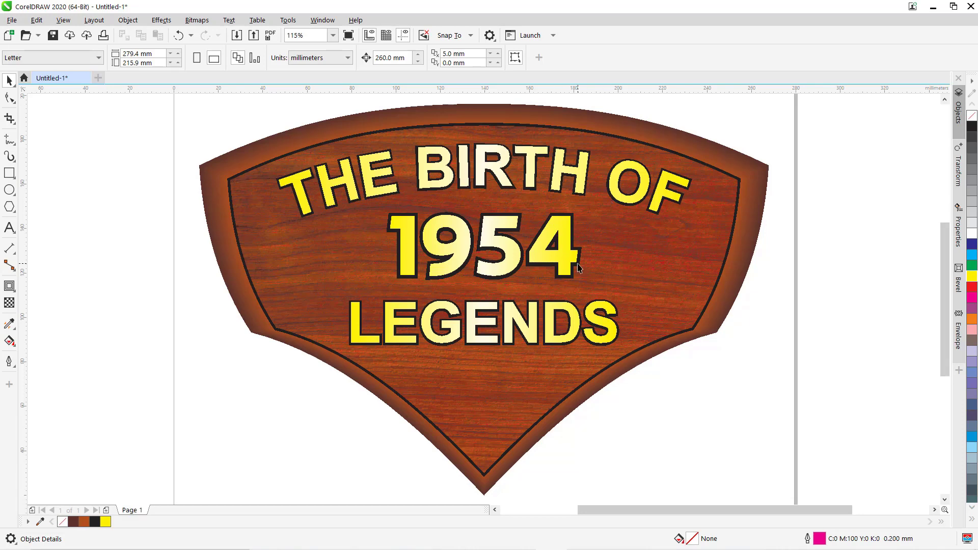
# Step: Select all the badge objects and group them
pyautogui.scroll(-2, 576, 263)
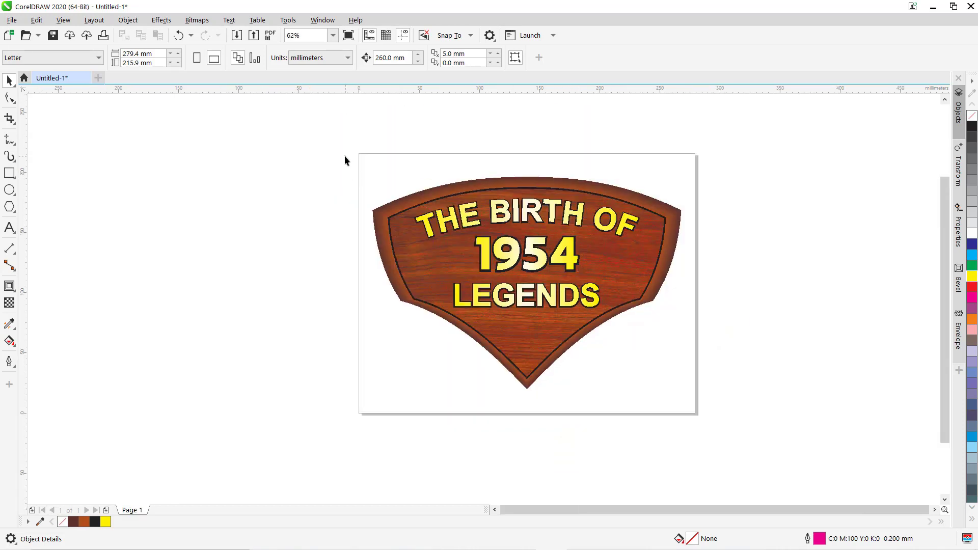
pyautogui.moveTo(345, 155); pyautogui.dragTo(735, 442)
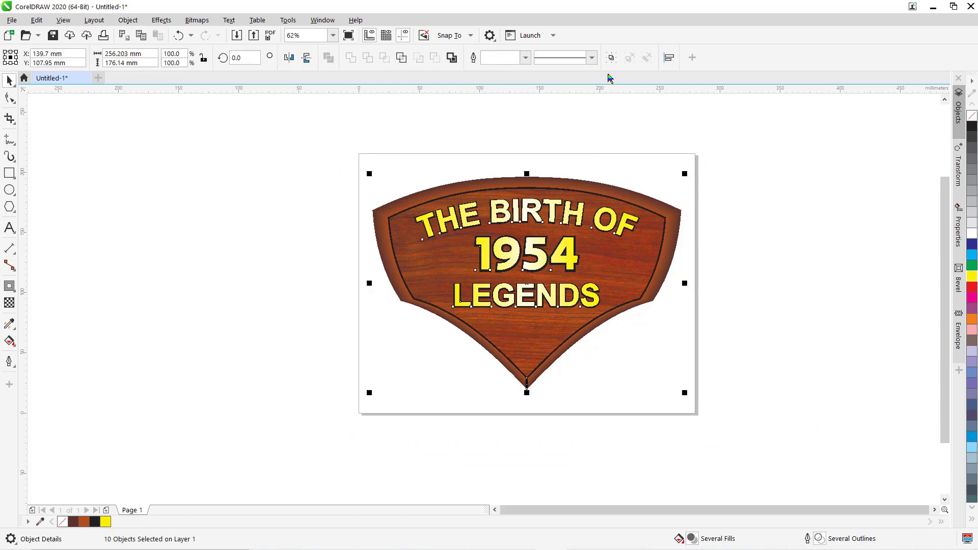
pyautogui.click(611, 57)
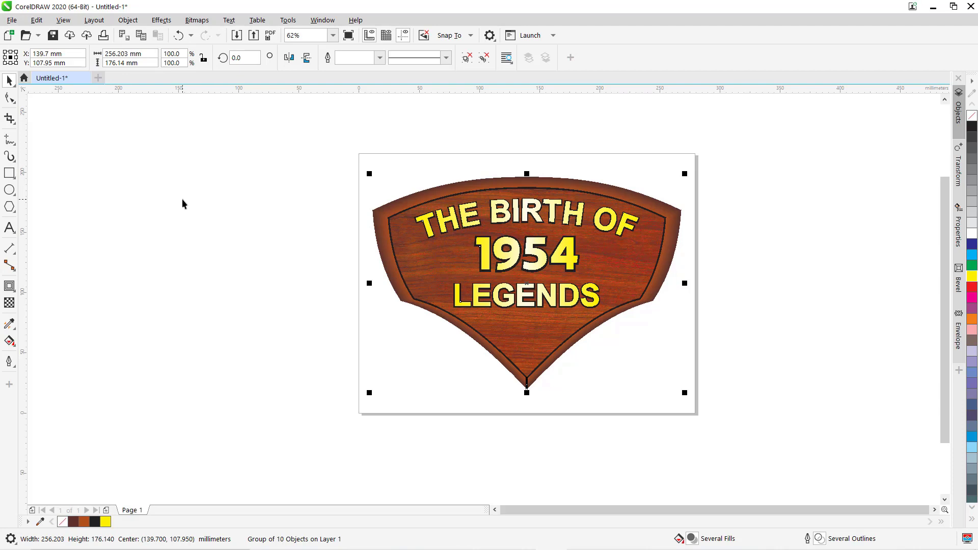
# Step: Save the drawing in CDR format under the file name aaa
pyautogui.click(52, 39)
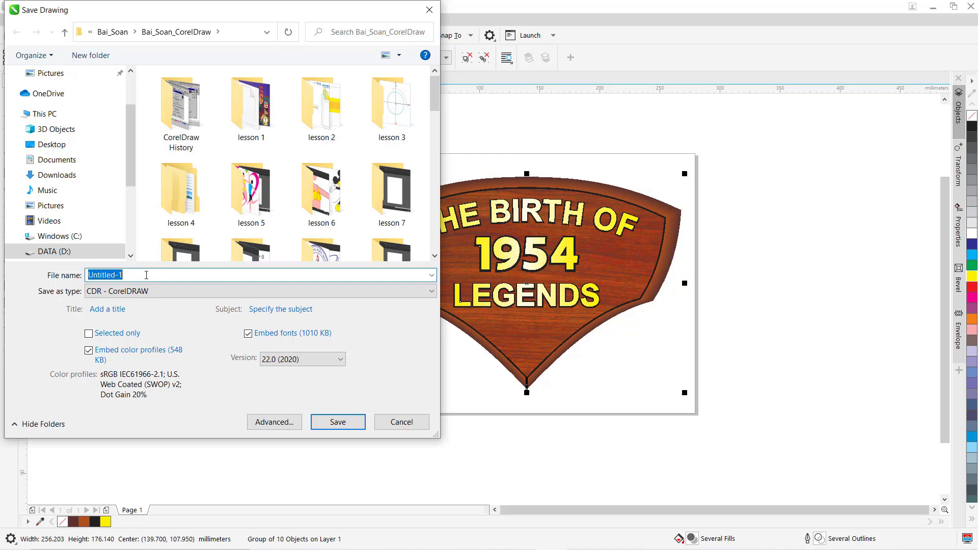
pyautogui.write('aaa')
pyautogui.click(336, 422)
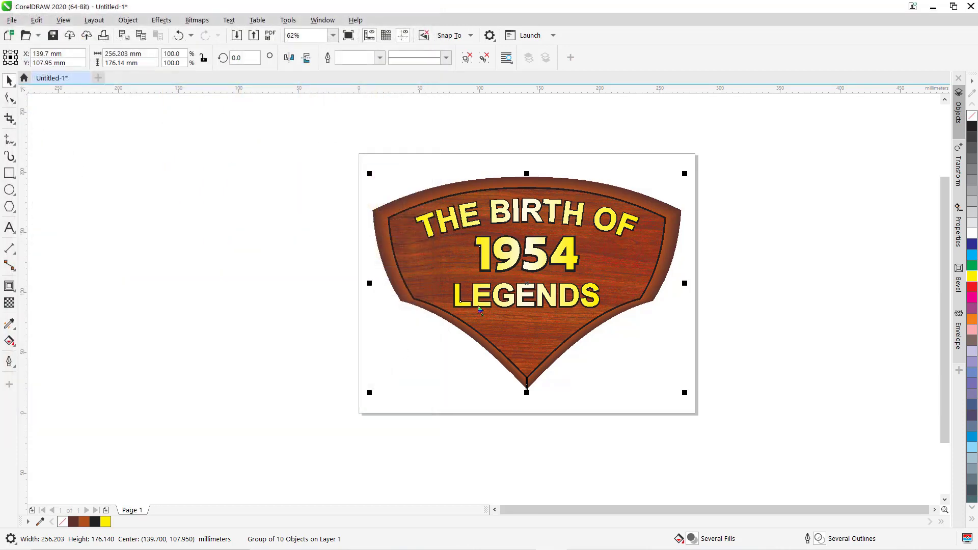
# Step: Duplicate the badge group and offset the copy 260 mm to the right of the original
pyautogui.click(283, 156)
pyautogui.moveTo(361, 161); pyautogui.dragTo(757, 437)
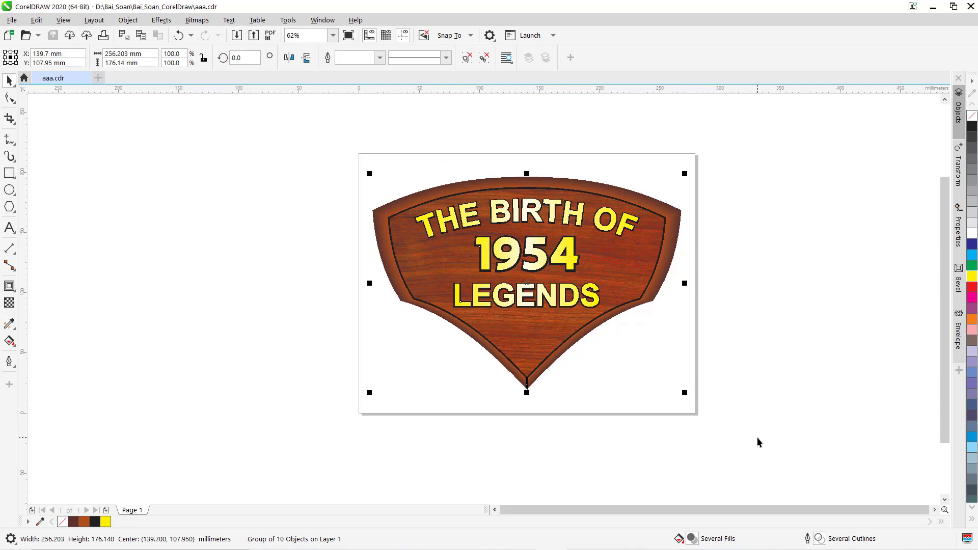
pyautogui.press('KP_Add')
pyautogui.press('Right')
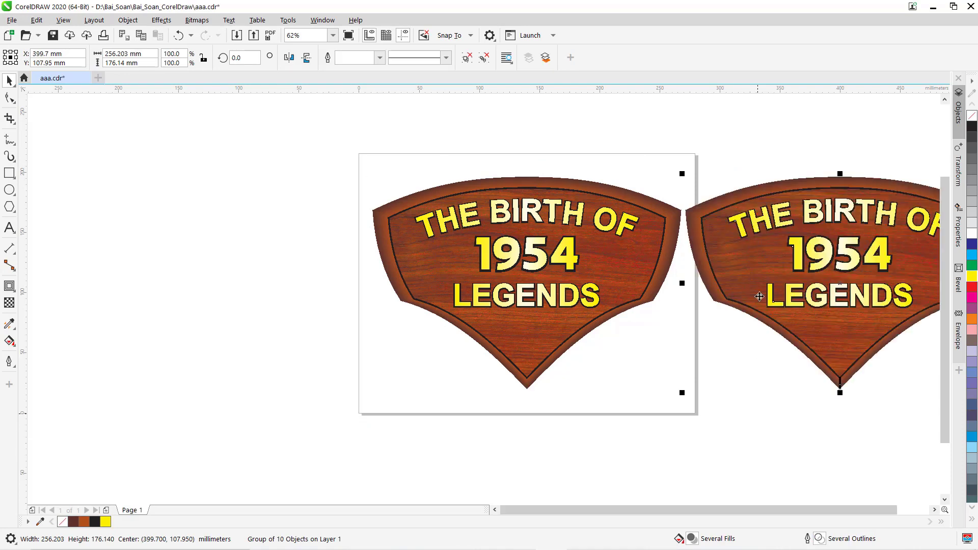
pyautogui.press('F4')
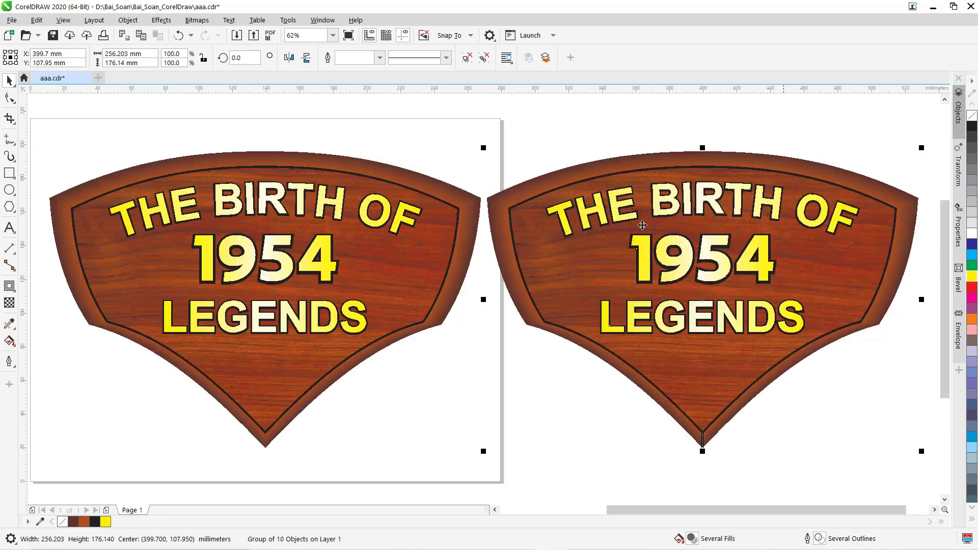
# Step: Try a red fill on the original badge group and undo it
pyautogui.press('z')
pyautogui.moveTo(39, 125); pyautogui.dragTo(523, 466)
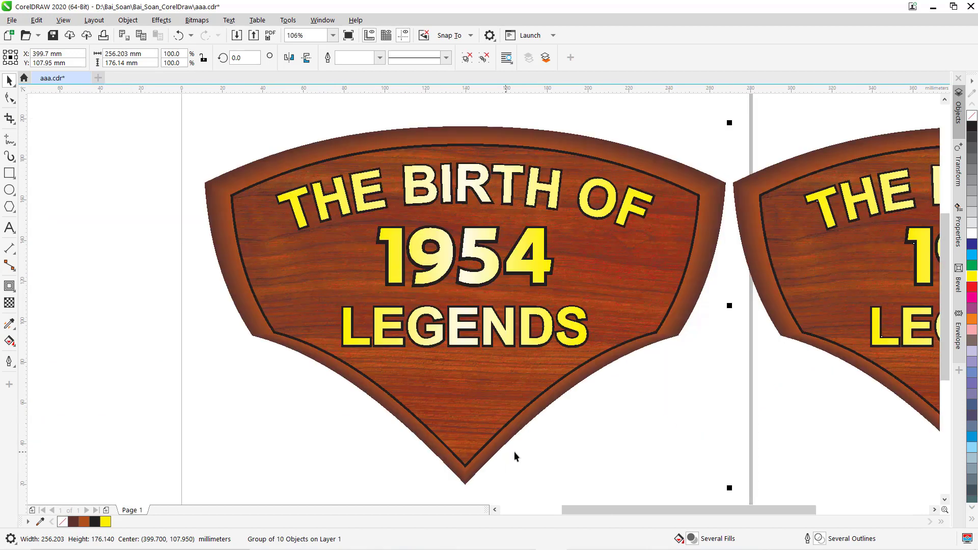
pyautogui.press('Escape')
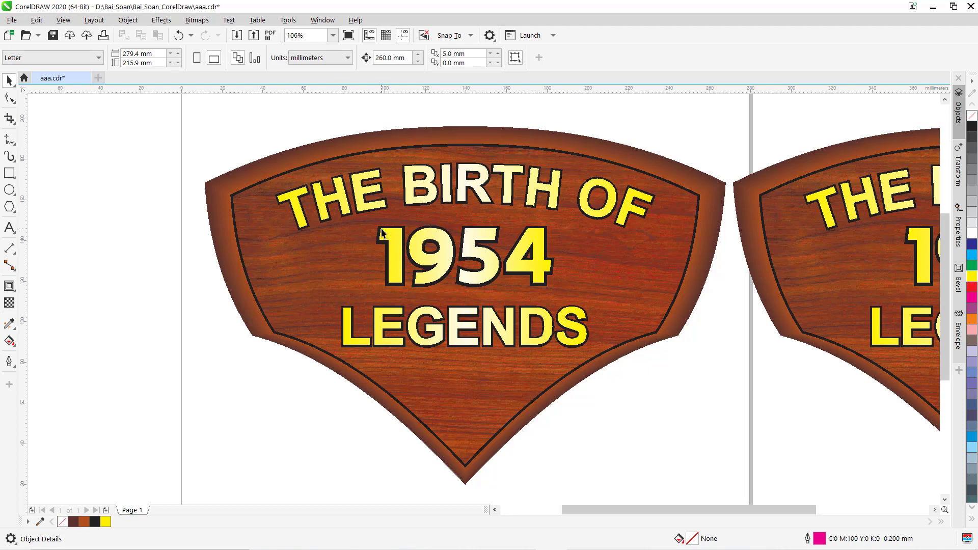
pyautogui.moveTo(360, 212); pyautogui.dragTo(575, 315)
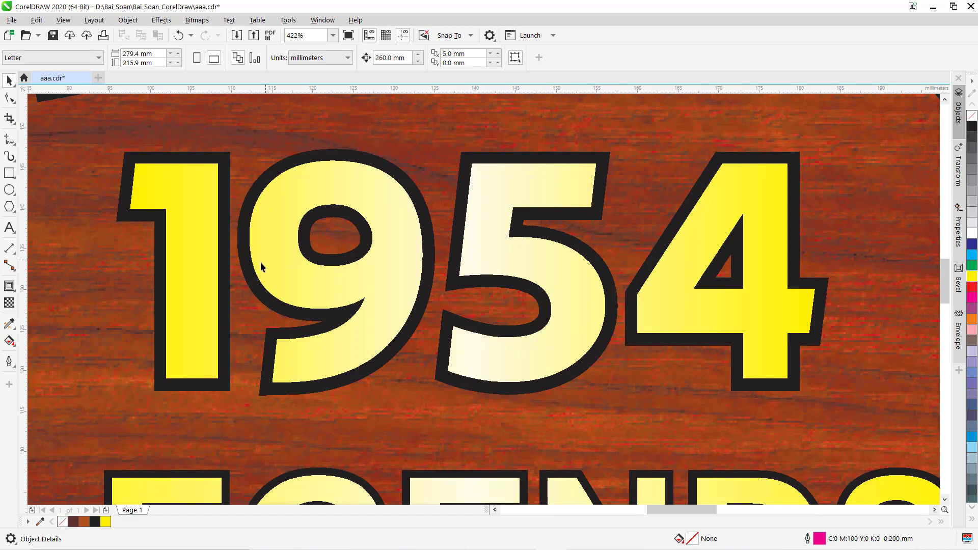
pyautogui.click(184, 160)
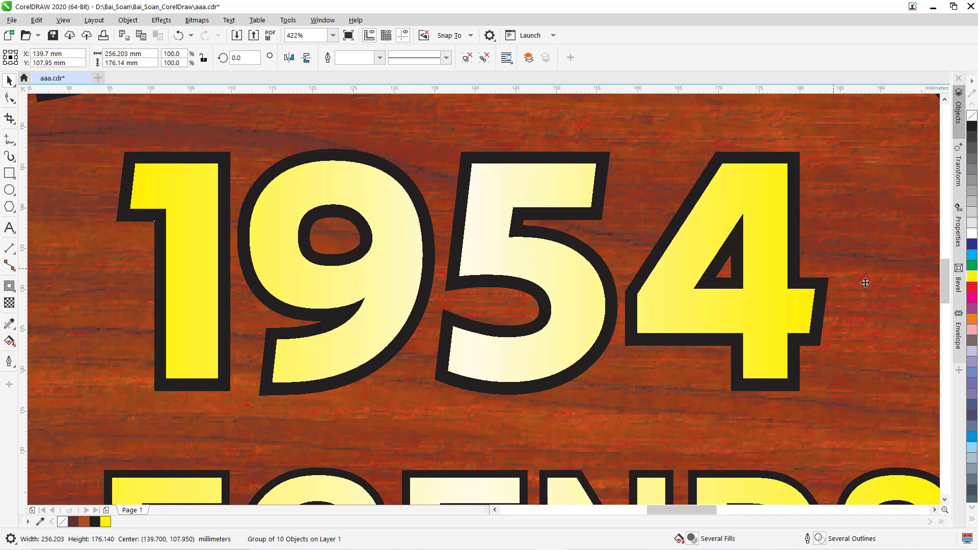
pyautogui.click(970, 288)
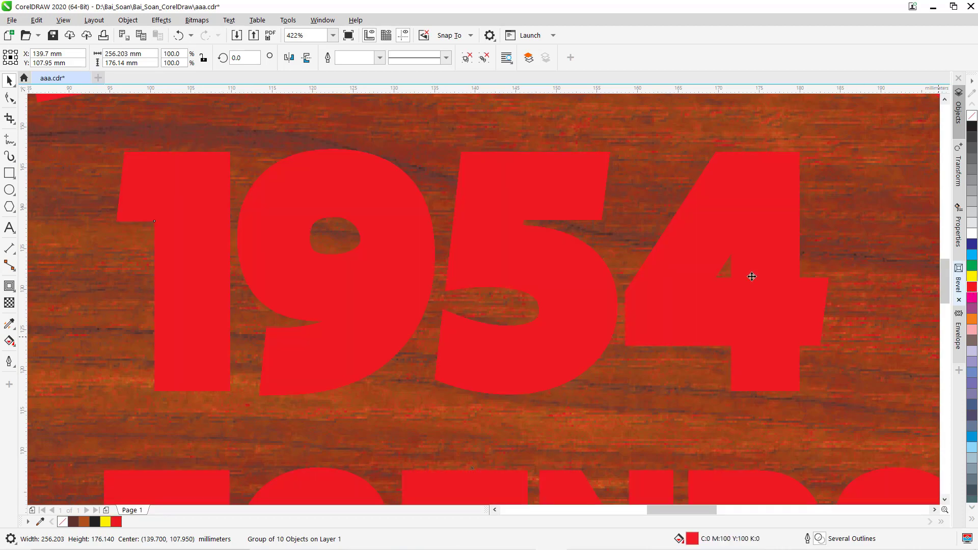
pyautogui.hotkey('ctrl', 'z')
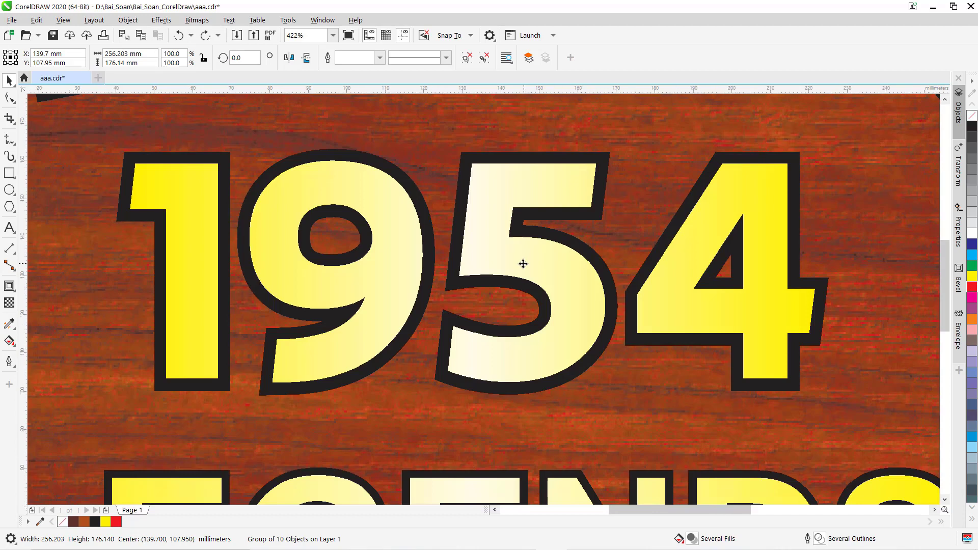
# Step: Ungroup the original badge and clear the selection
pyautogui.scroll(-3, 523, 261)
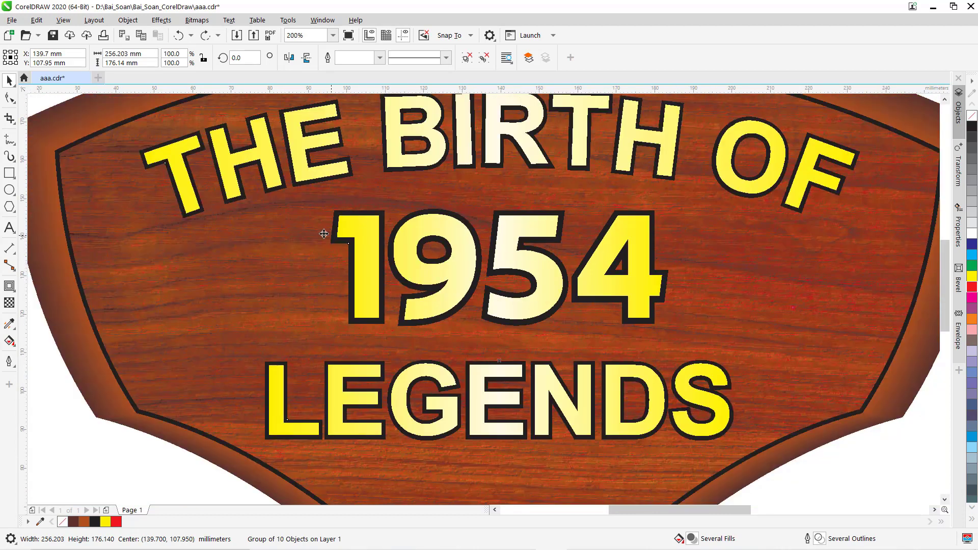
pyautogui.click(466, 58)
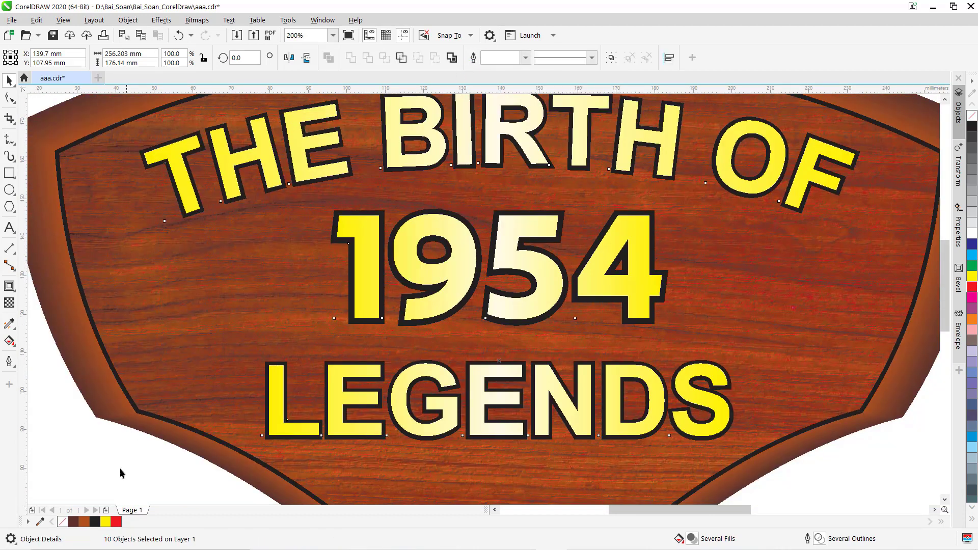
pyautogui.click(113, 481)
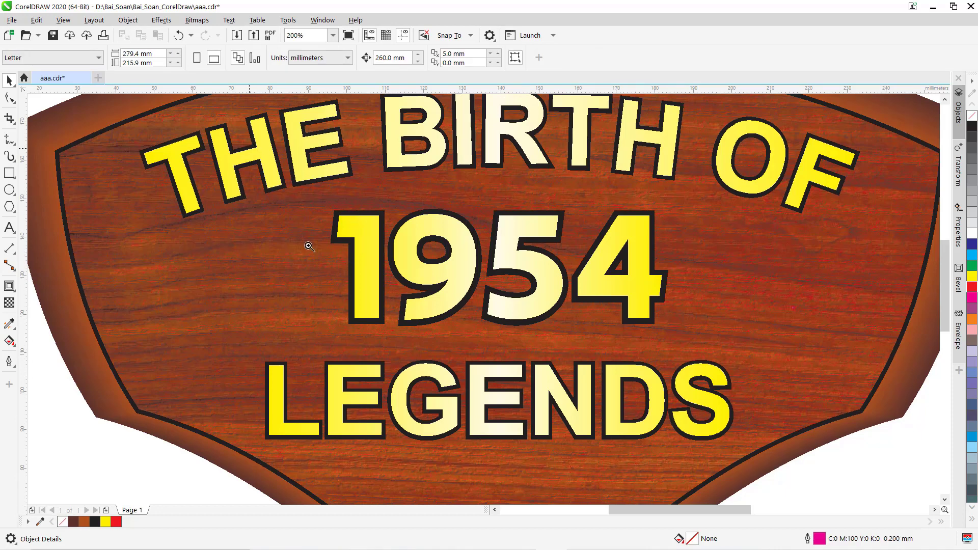
# Step: Start the Emboss 3D effect on the black contour of "1954" and move its settings window clear of the numerals
pyautogui.scroll(2, 632, 345)
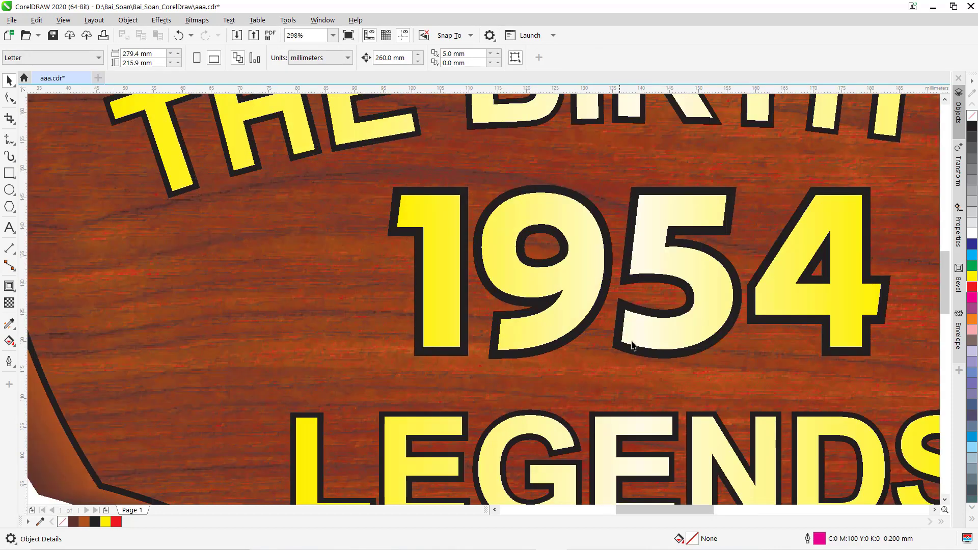
pyautogui.click(451, 191)
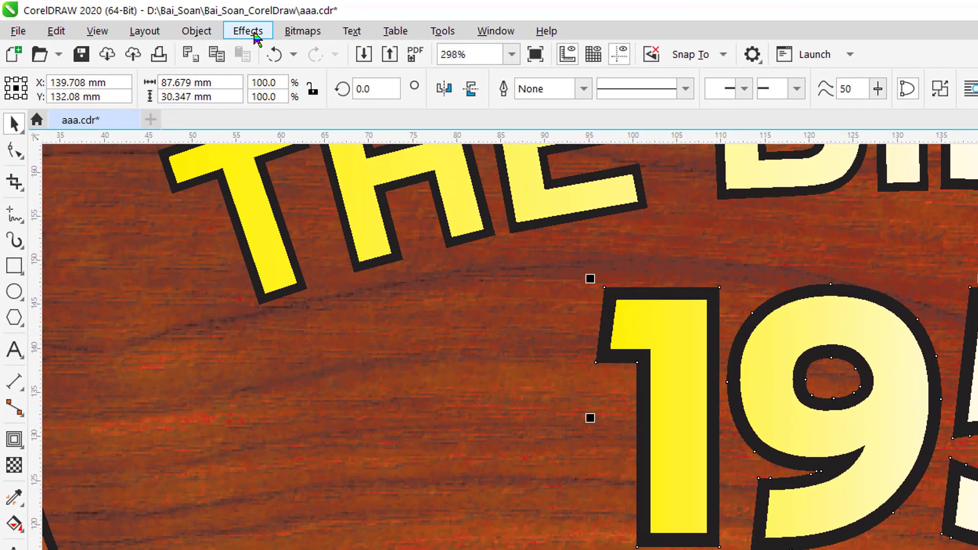
pyautogui.click(249, 31)
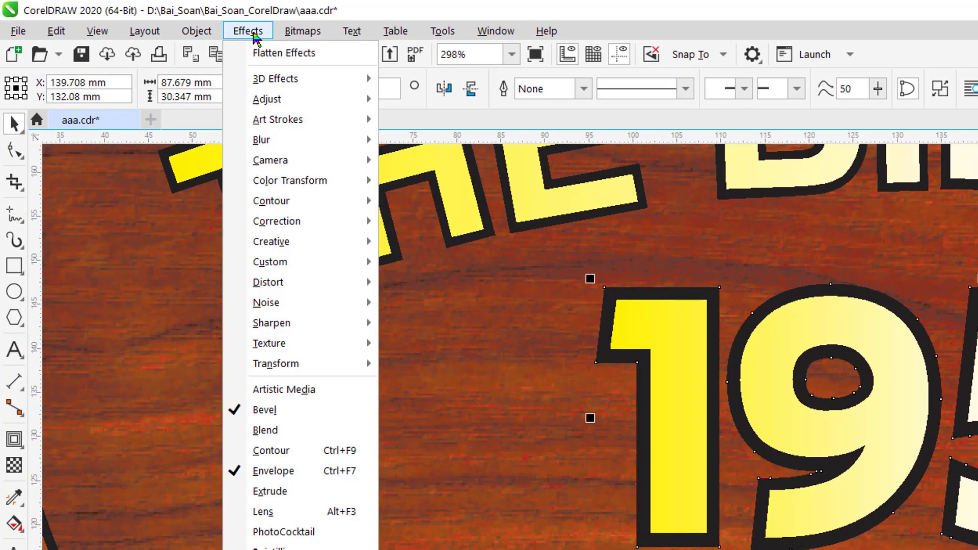
pyautogui.moveTo(280, 86)
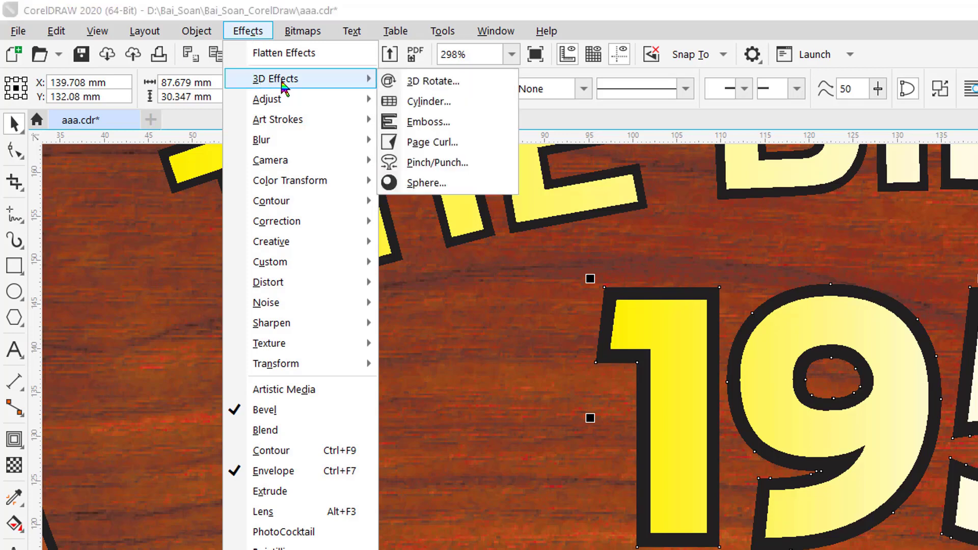
pyautogui.click(452, 123)
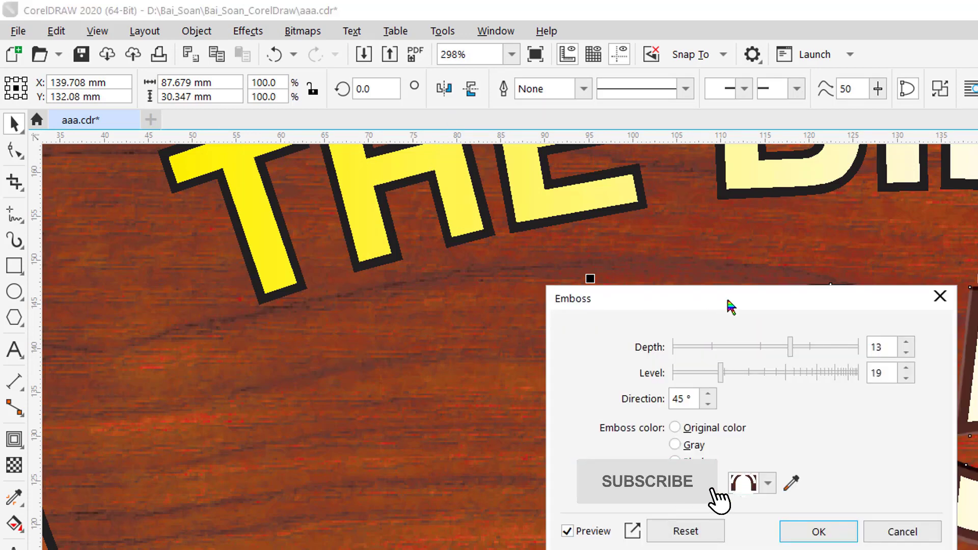
pyautogui.moveTo(729, 303); pyautogui.dragTo(457, 214)
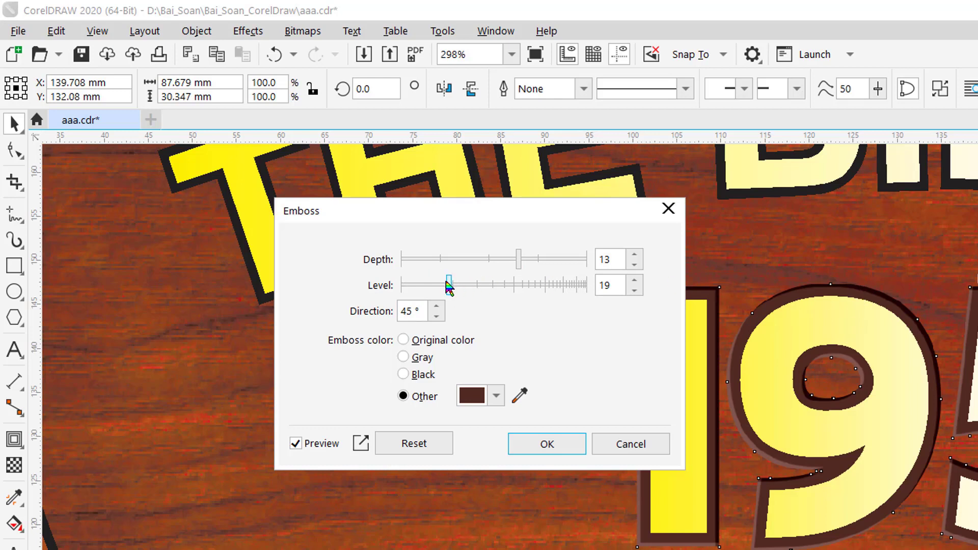
# Step: Try Emboss on the "1954" contour with Level 17 and the emboss colour set to Original color
pyautogui.moveTo(450, 286); pyautogui.dragTo(509, 285)
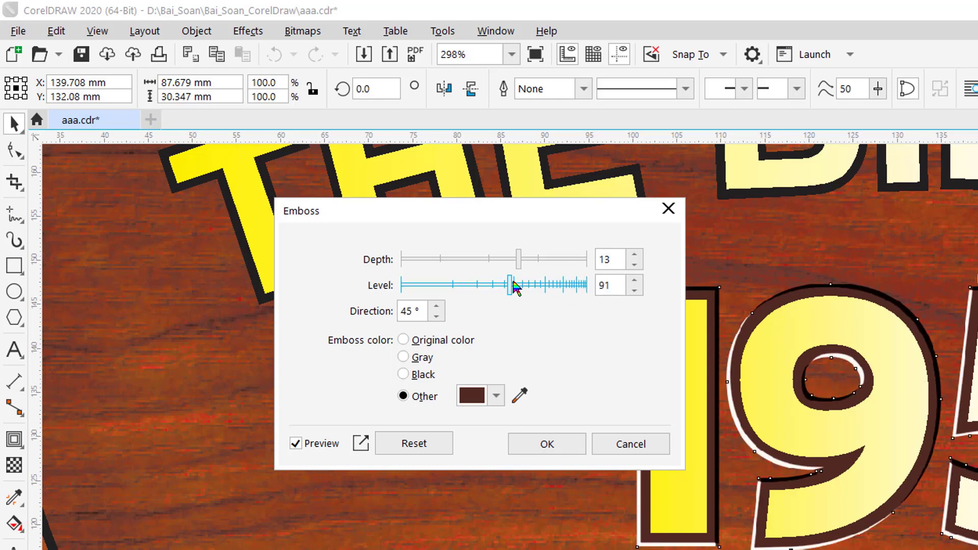
pyautogui.moveTo(510, 288); pyautogui.dragTo(446, 292)
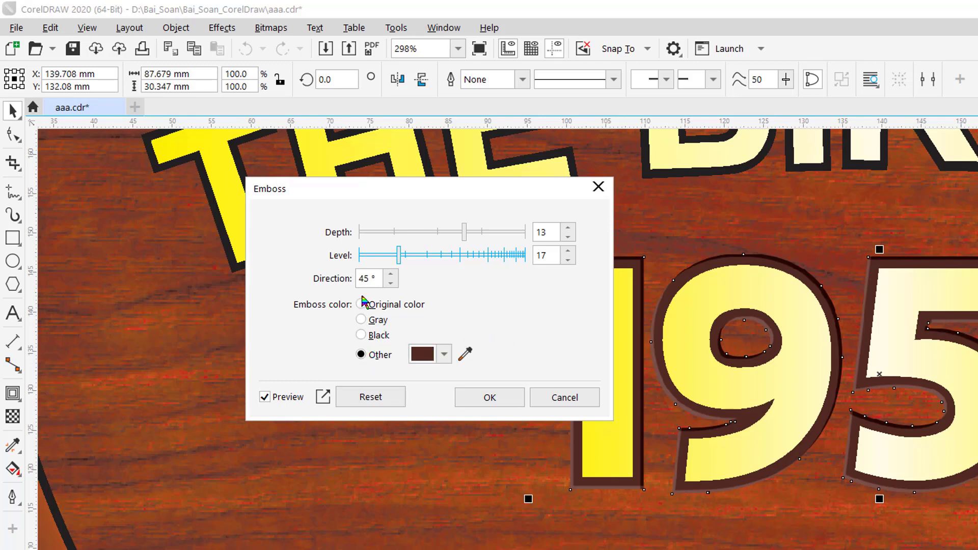
pyautogui.click(364, 306)
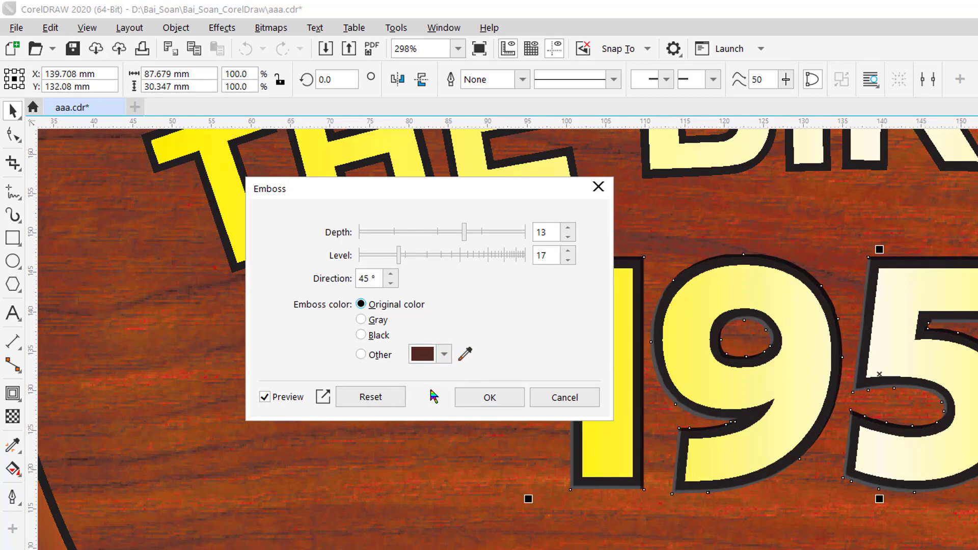
# Step: Sample the orange-brown document colour as the emboss colour and set Depth to 12 and Level to 25
pyautogui.click(466, 357)
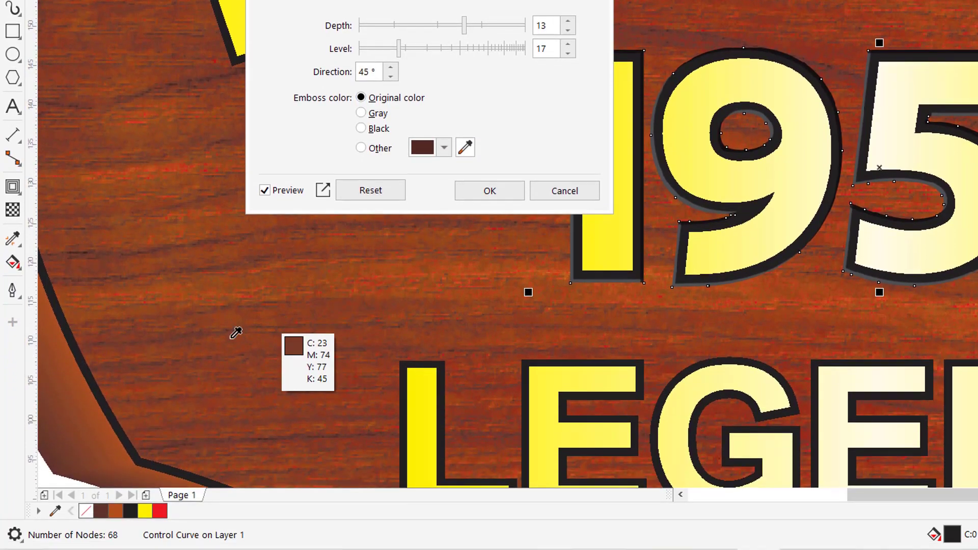
pyautogui.click(121, 509)
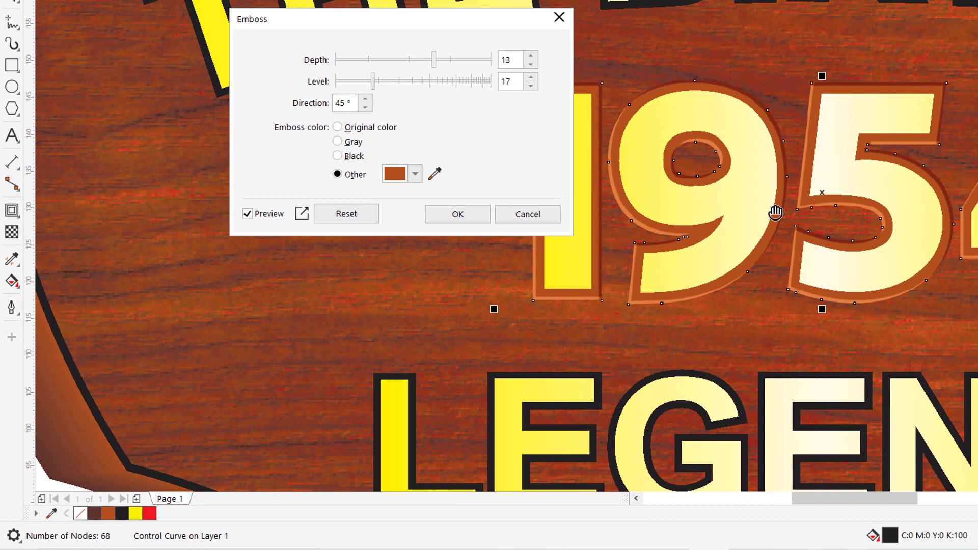
pyautogui.click(404, 60)
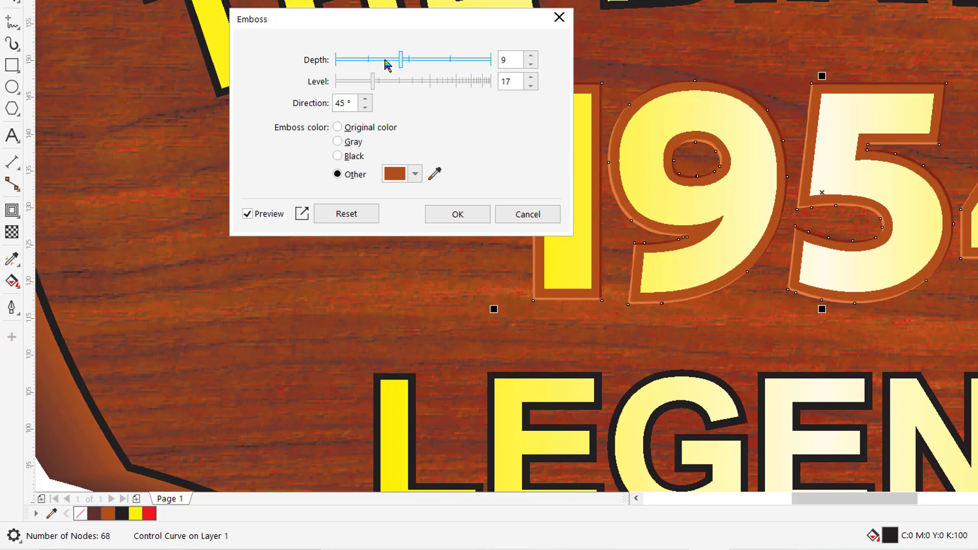
pyautogui.click(385, 61)
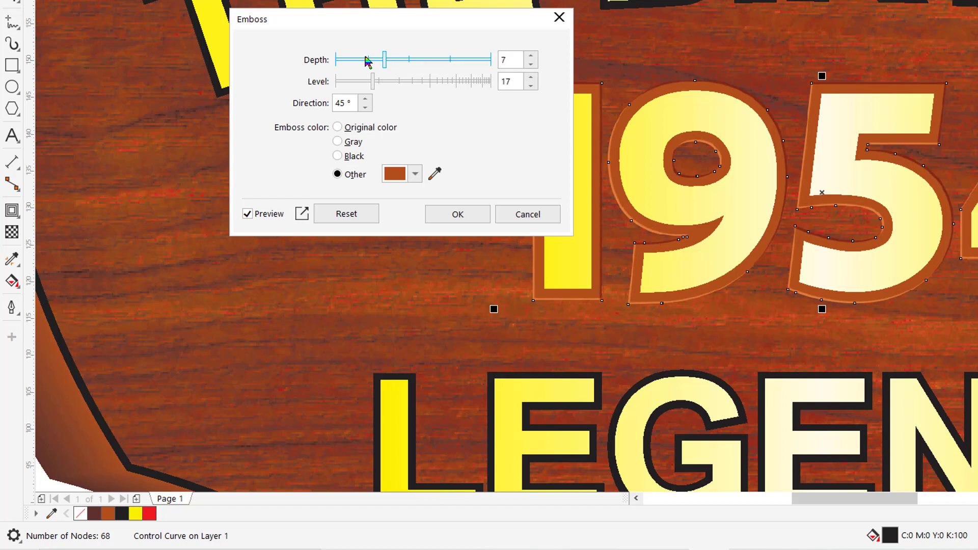
pyautogui.click(408, 61)
pyautogui.click(422, 61)
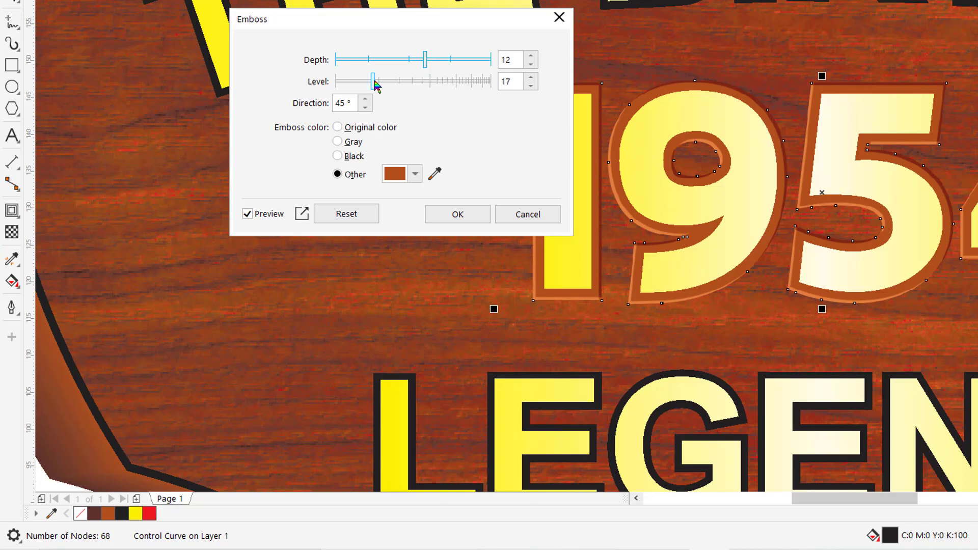
pyautogui.moveTo(374, 80); pyautogui.dragTo(383, 81)
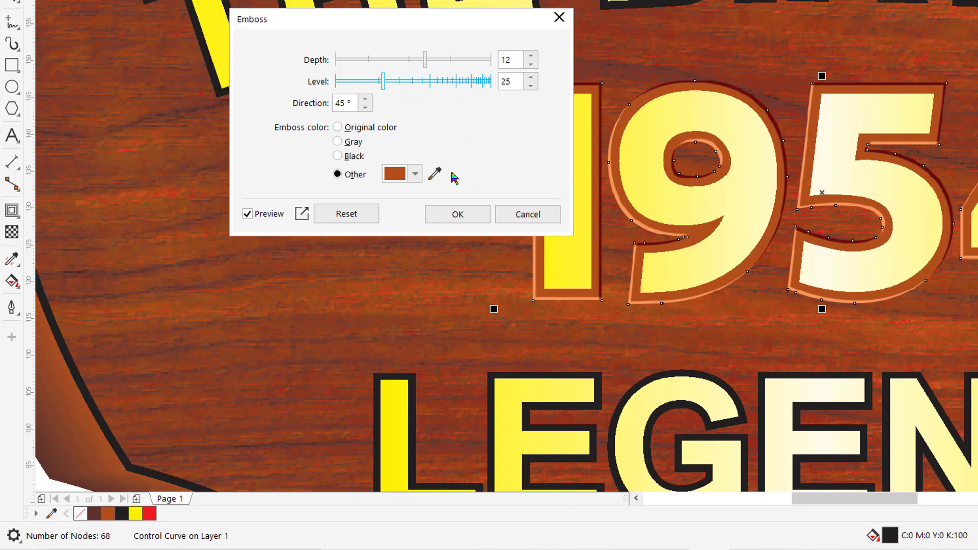
pyautogui.click(507, 83)
# Step: Reset the Emboss settings and sample the orange-brown document colour as the emboss colour
pyautogui.click(347, 216)
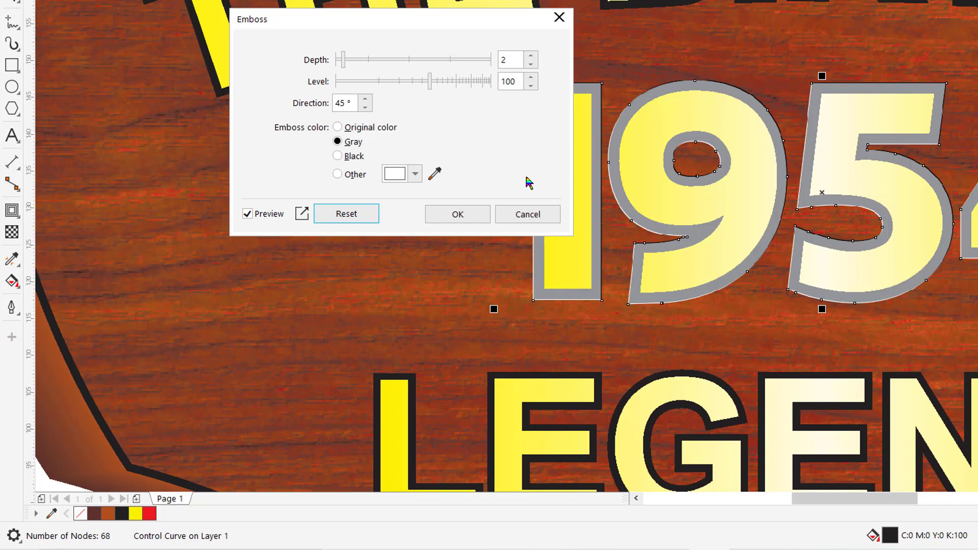
pyautogui.click(435, 175)
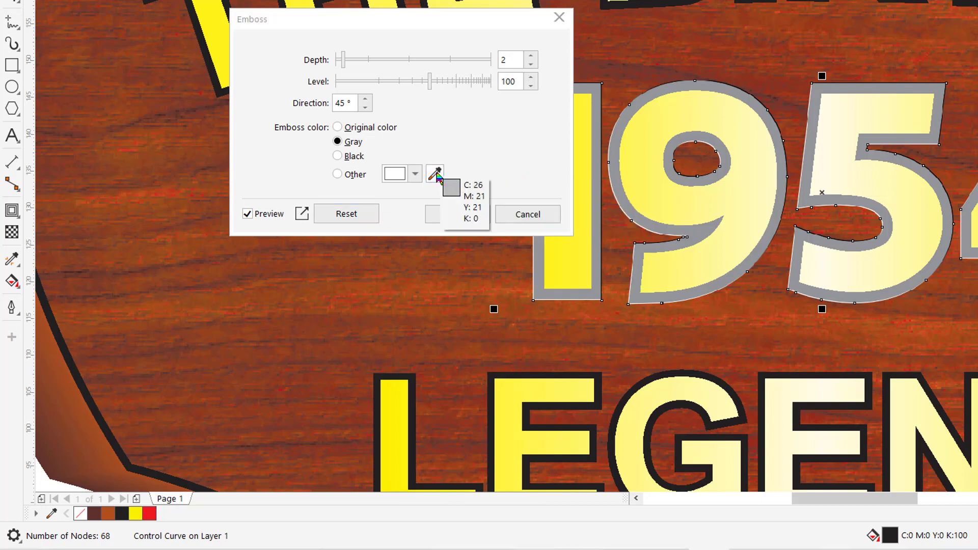
pyautogui.click(115, 509)
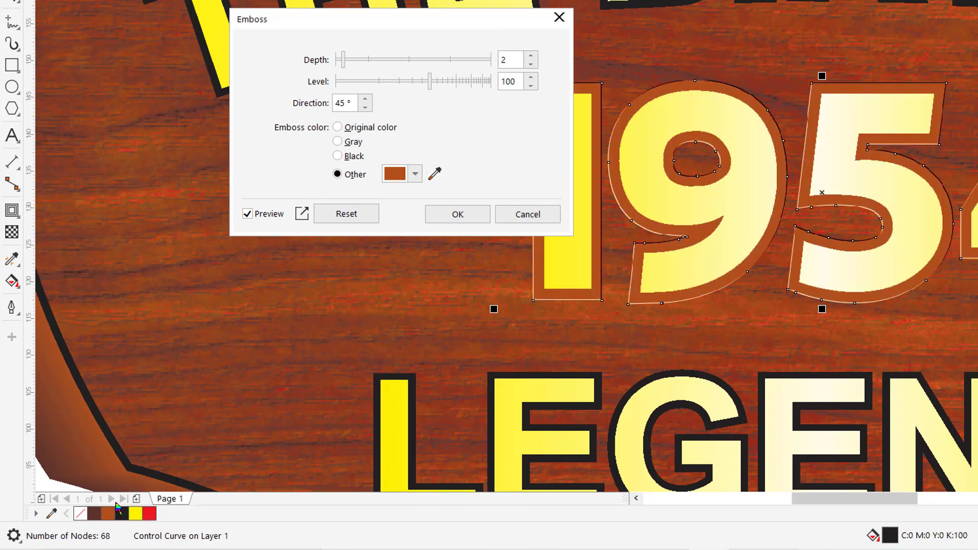
# Step: Set the Emboss Depth to 12 and Level to 28 and apply the effect to the "1954" contour
pyautogui.click(378, 59)
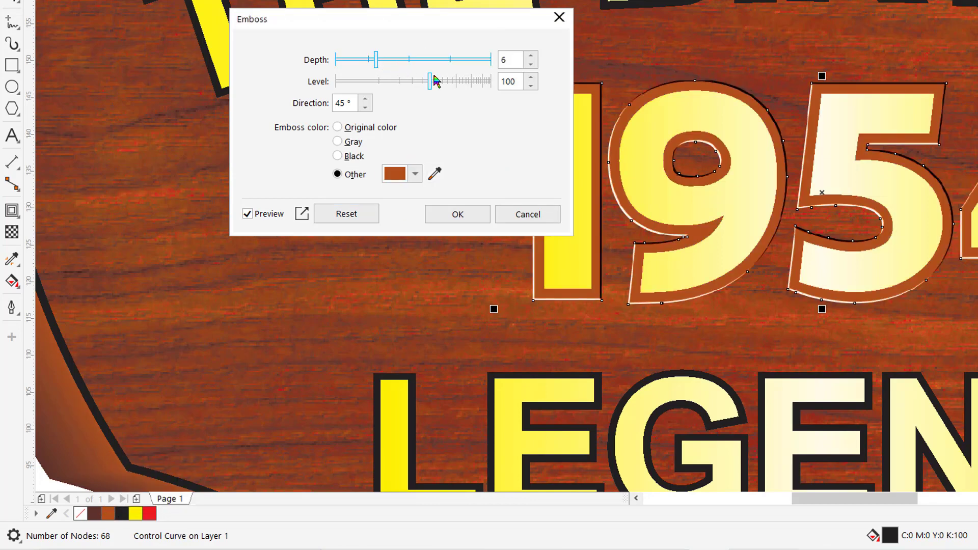
pyautogui.click(395, 82)
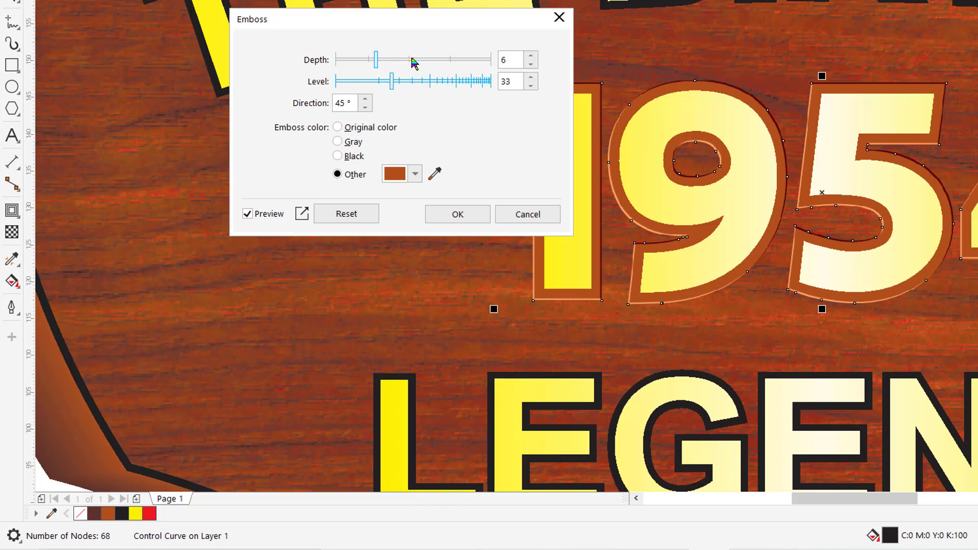
pyautogui.click(422, 60)
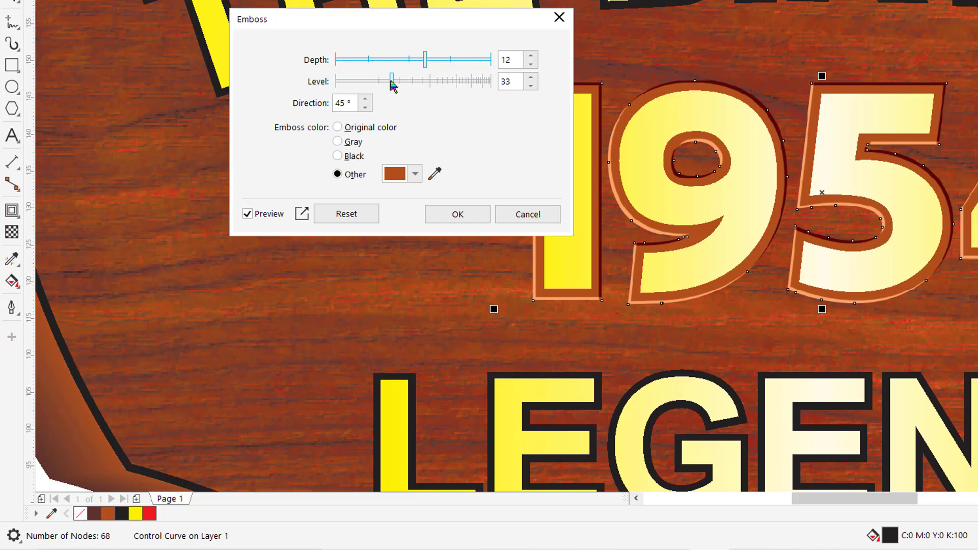
pyautogui.moveTo(390, 81); pyautogui.dragTo(386, 79)
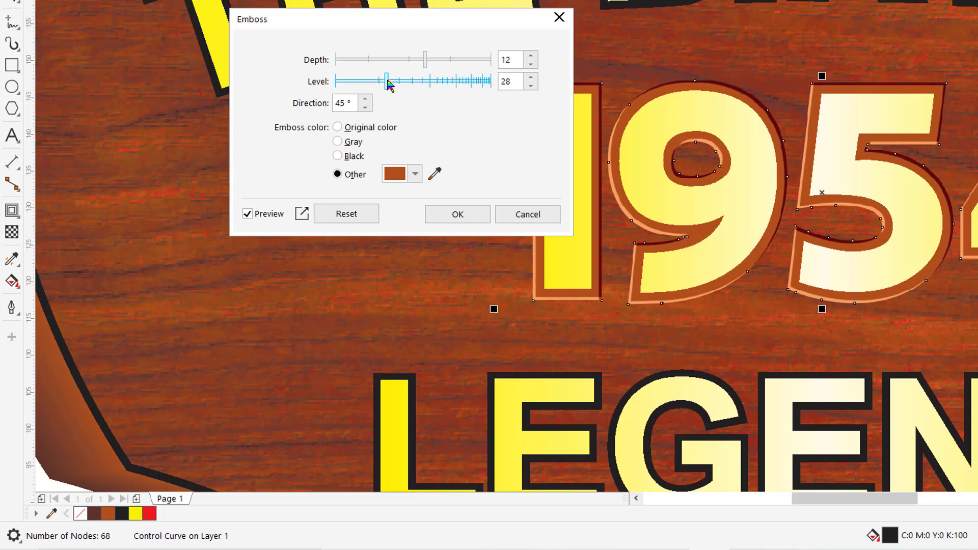
pyautogui.click(458, 214)
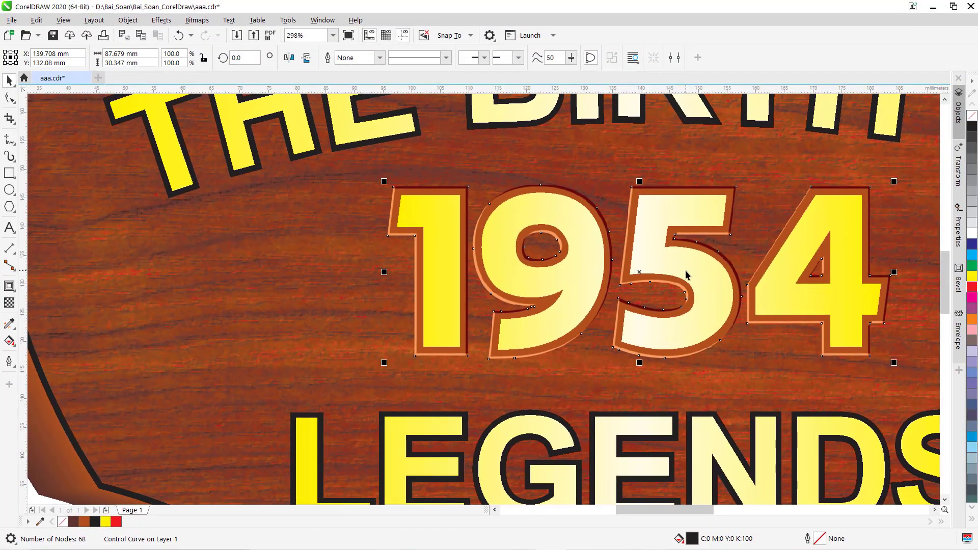
# Step: Sample the embossed "1954" contour with the Attributes eyedropper, including its fill and bitmap effects
pyautogui.click(250, 172)
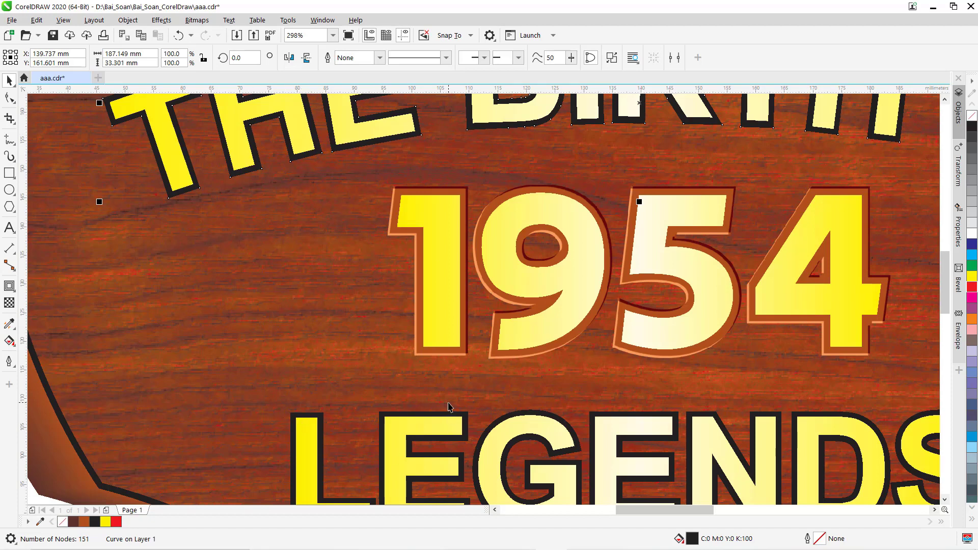
pyautogui.scroll(-2, 448, 393)
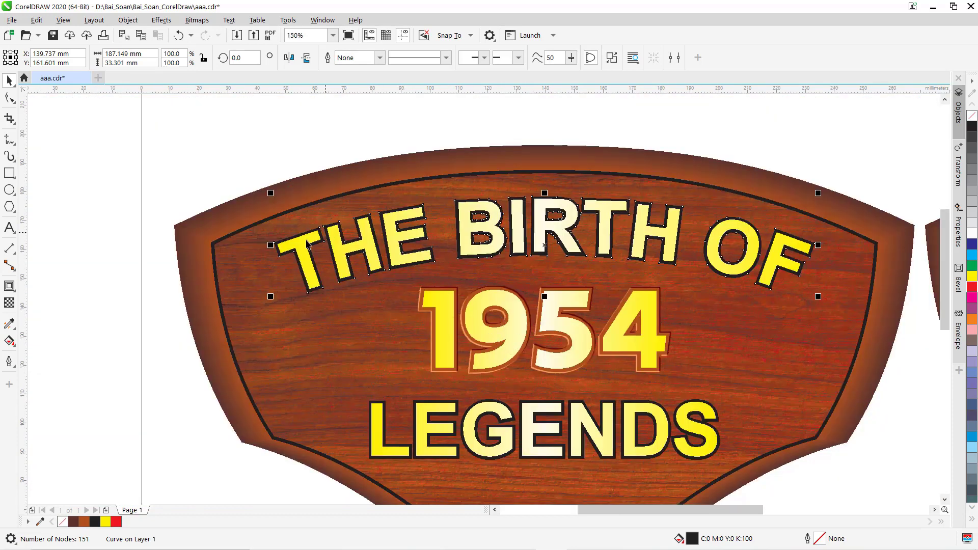
pyautogui.click(205, 193)
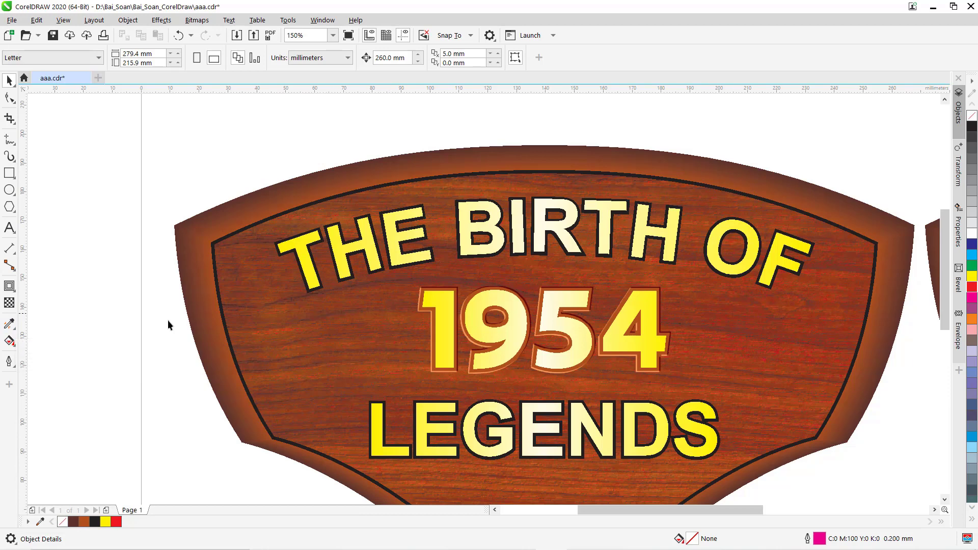
pyautogui.click(9, 324)
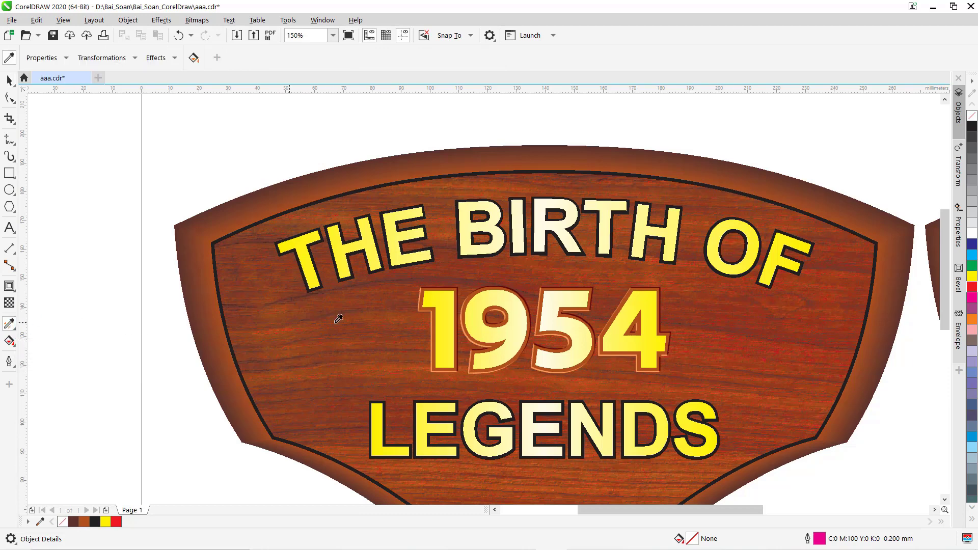
pyautogui.click(448, 284)
pyautogui.click(66, 58)
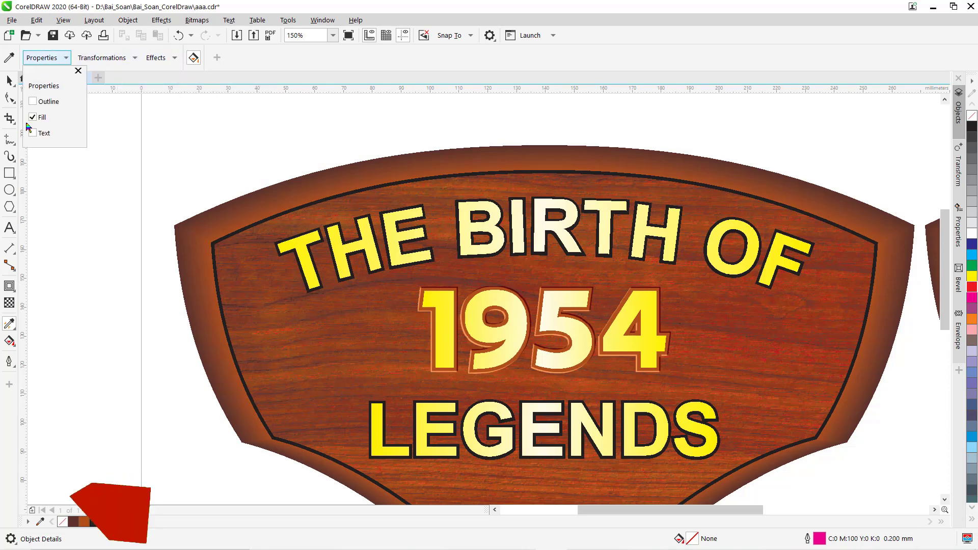
pyautogui.click(175, 58)
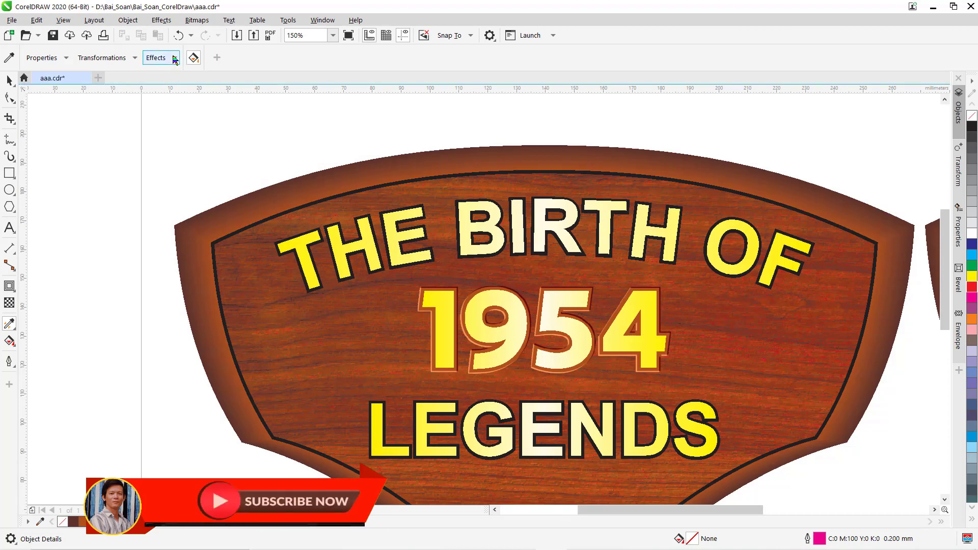
pyautogui.click(175, 59)
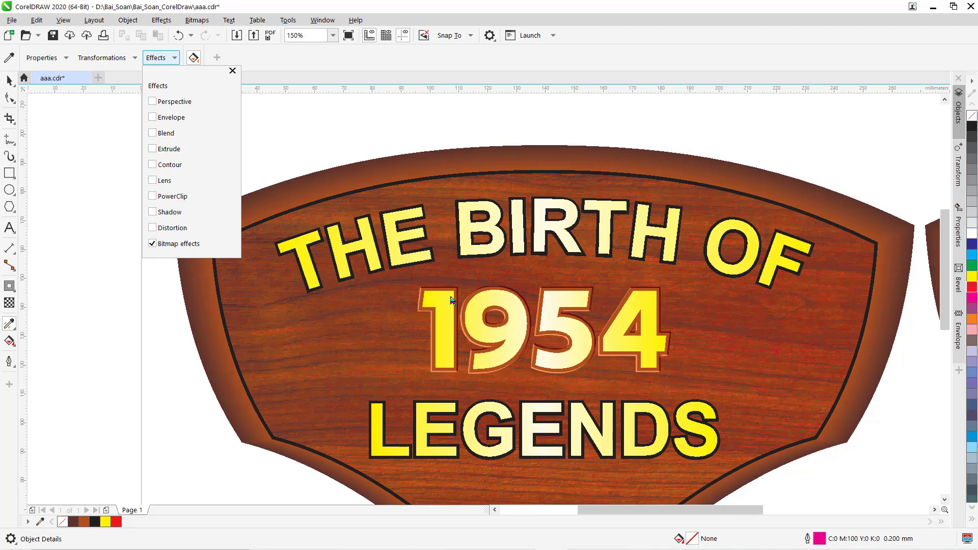
pyautogui.click(153, 243)
pyautogui.click(153, 244)
pyautogui.click(328, 162)
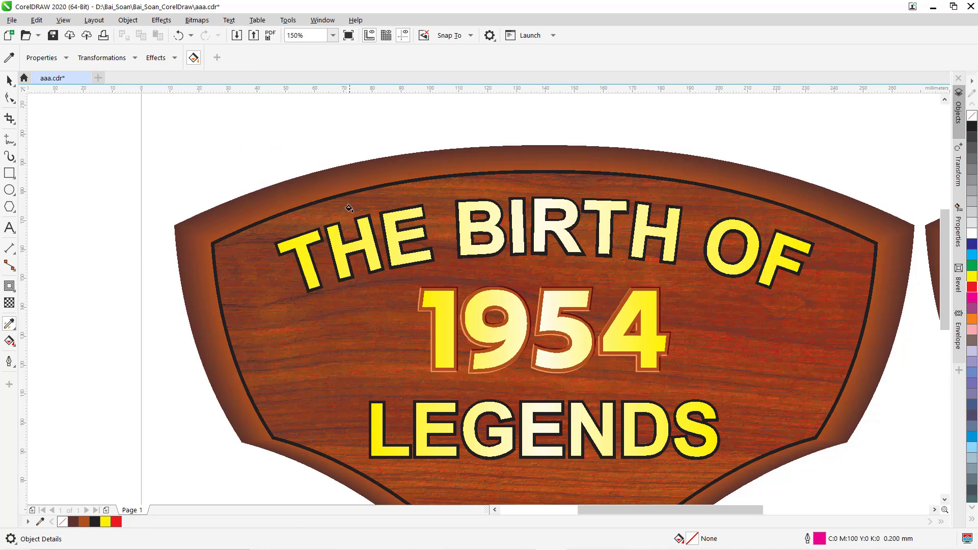
# Step: Apply the sampled fill and emboss to the black contours of "THE BIRTH OF" and "LEGENDS", undoing any application to the wood panel
pyautogui.click(320, 226)
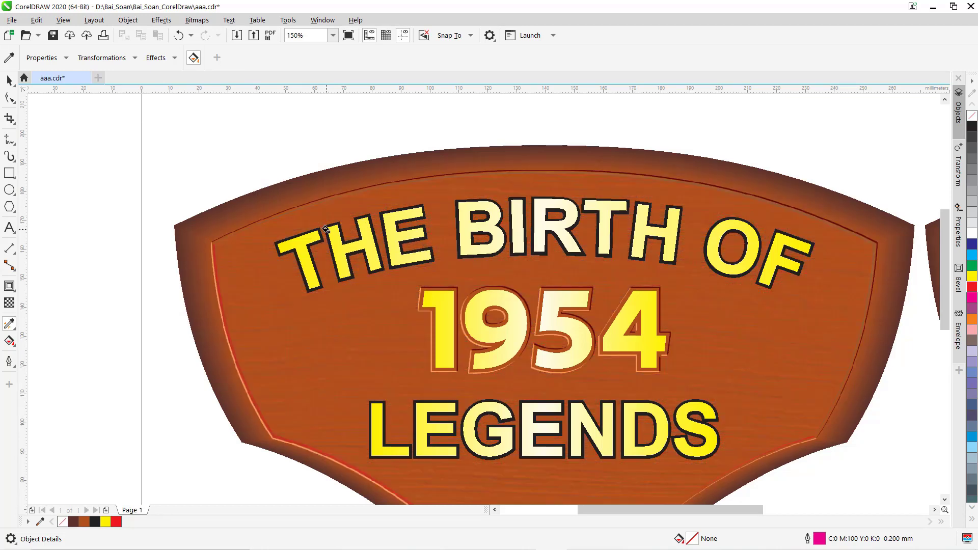
pyautogui.hotkey('ctrl', 'z')
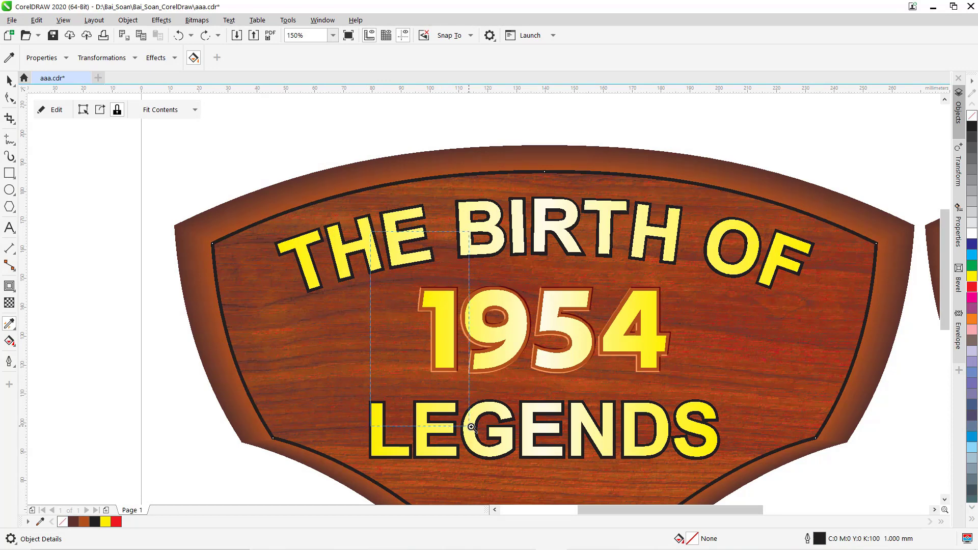
pyautogui.scroll(2, 402, 279)
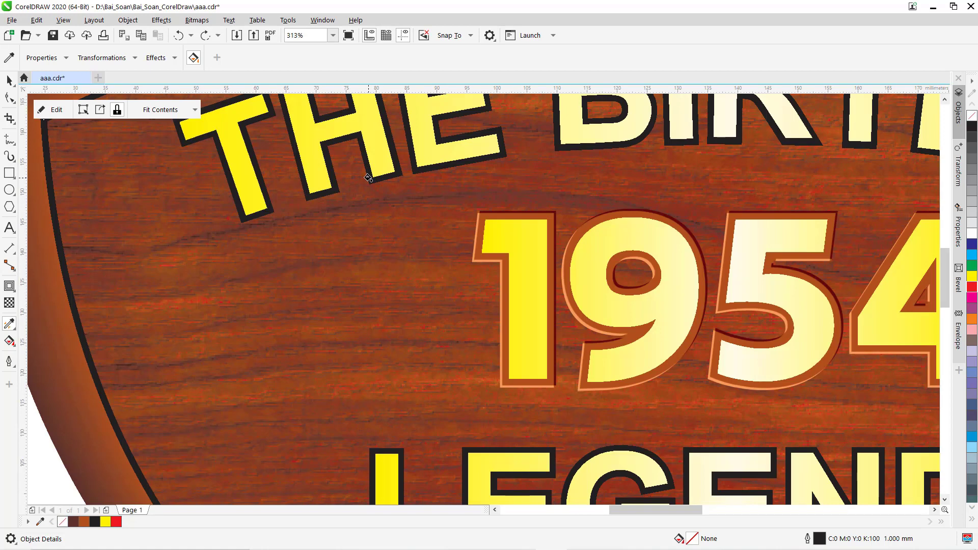
pyautogui.click(368, 177)
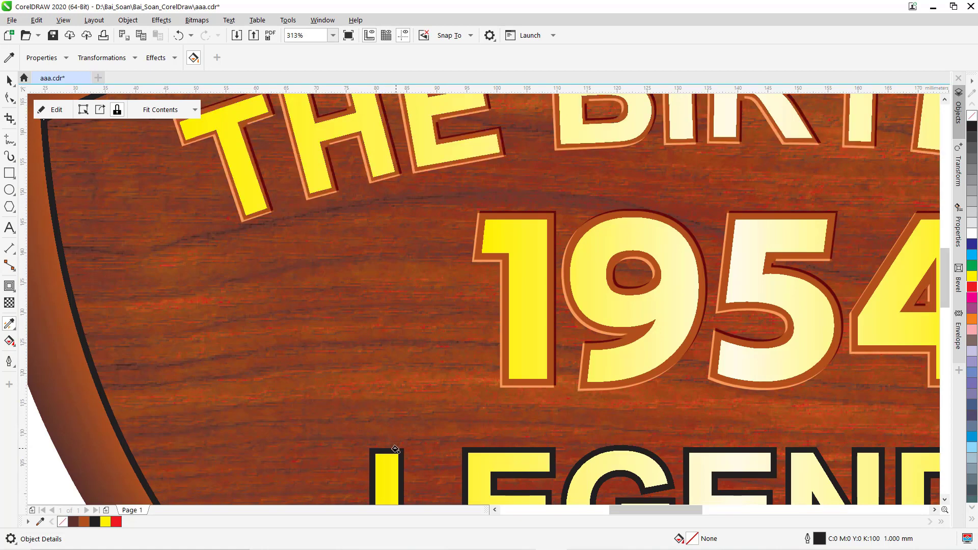
pyautogui.click(395, 450)
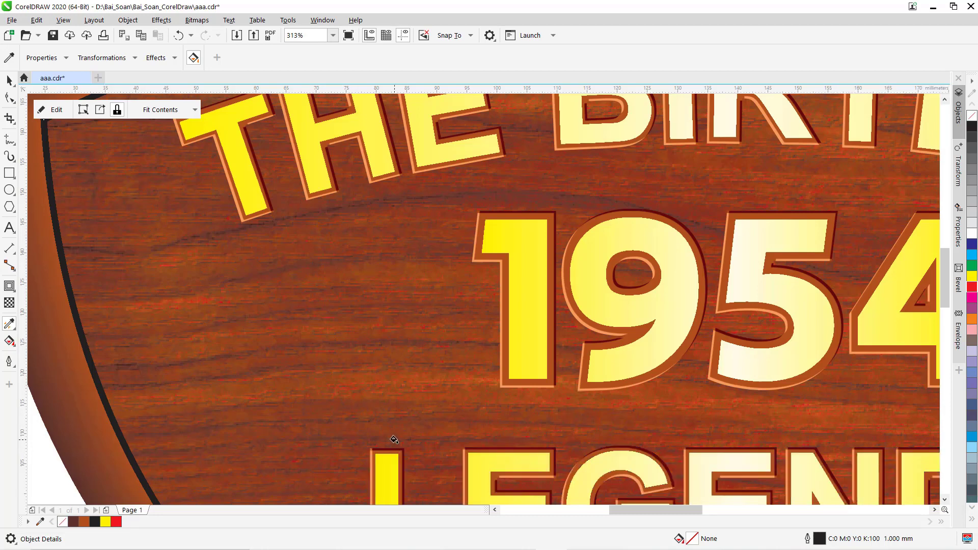
pyautogui.press('space')
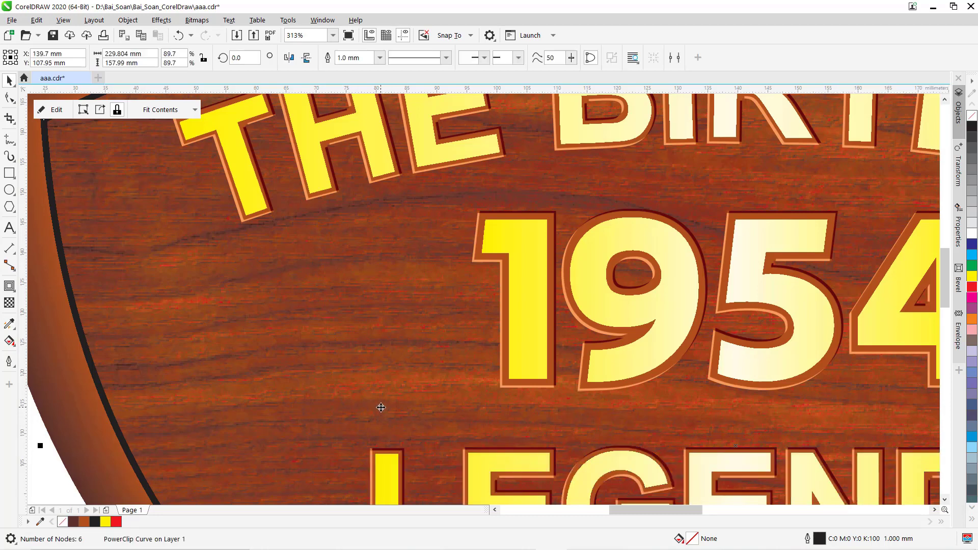
pyautogui.press('F4')
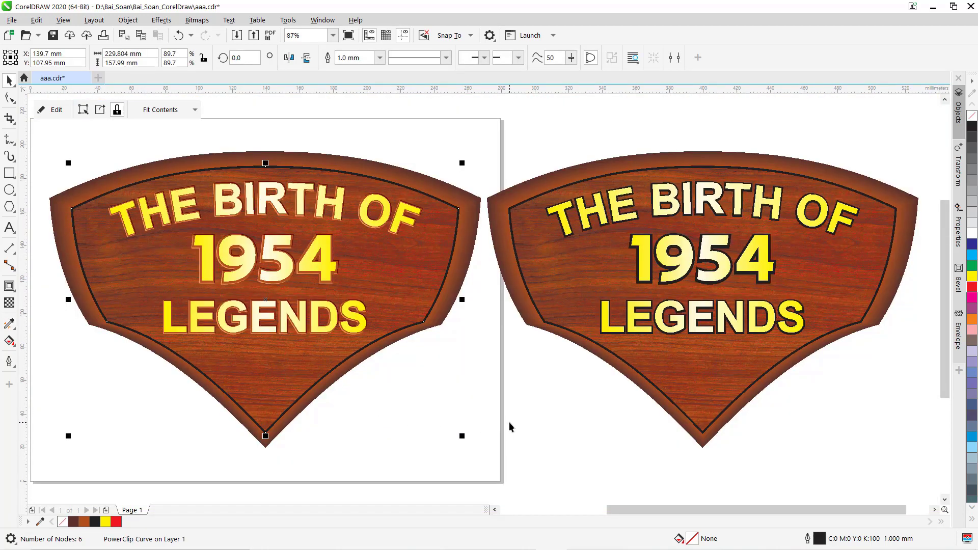
pyautogui.click(509, 424)
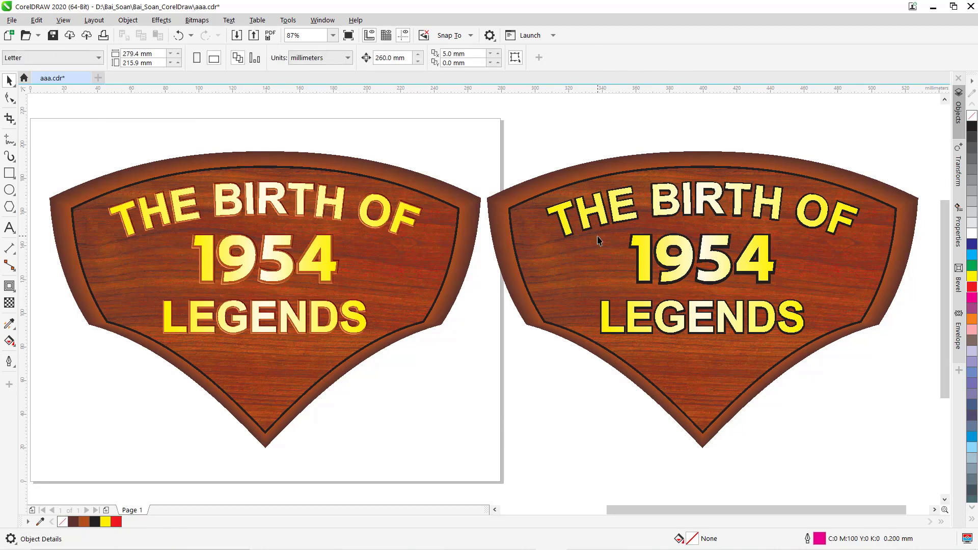
# Step: Duplicate the embossed badge's brown blended border and move the copy 260 mm to the left, clear of the badge
pyautogui.click(113, 196)
pyautogui.click(131, 161)
pyautogui.scroll(-3, 129, 166)
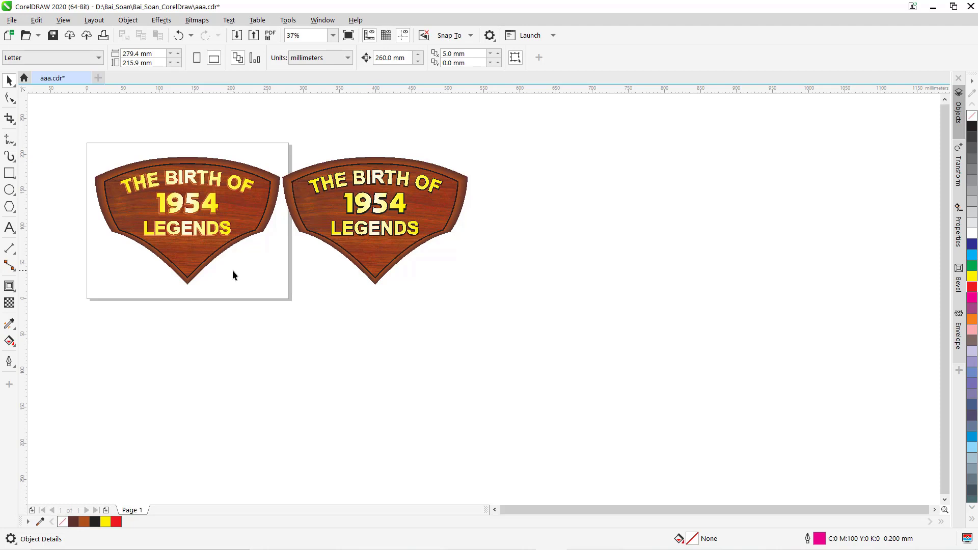
pyautogui.press('z')
pyautogui.moveTo(34, 125); pyautogui.dragTo(306, 340)
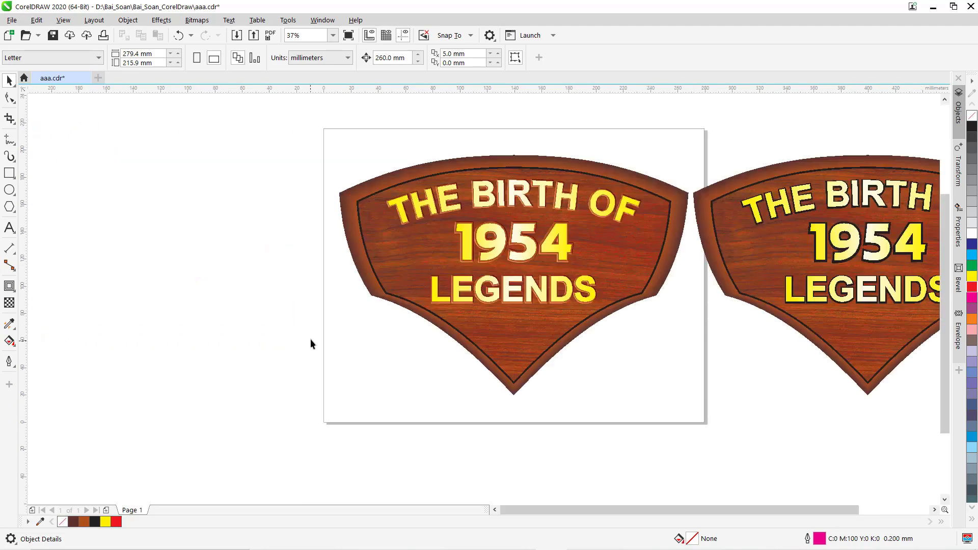
pyautogui.click(388, 180)
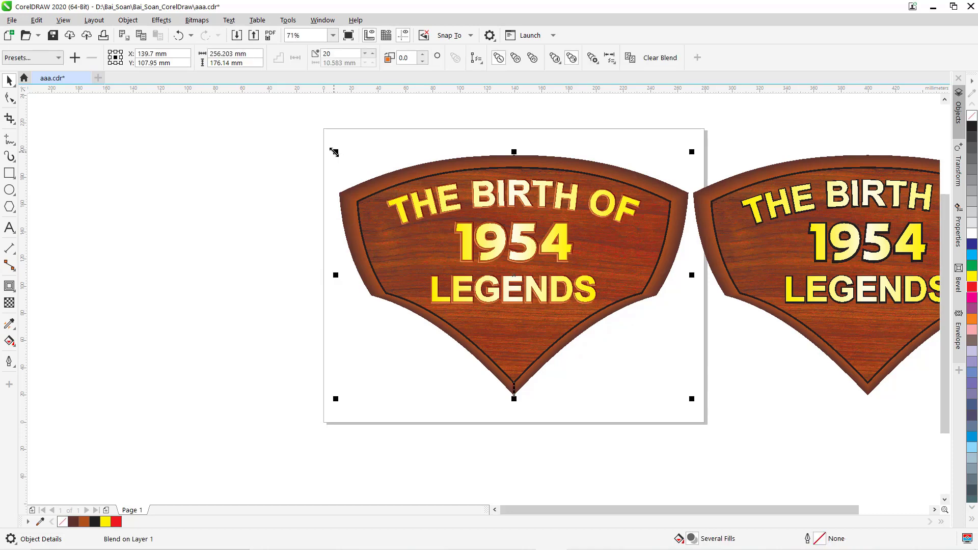
pyautogui.press('KP_Add')
pyautogui.press('Left')
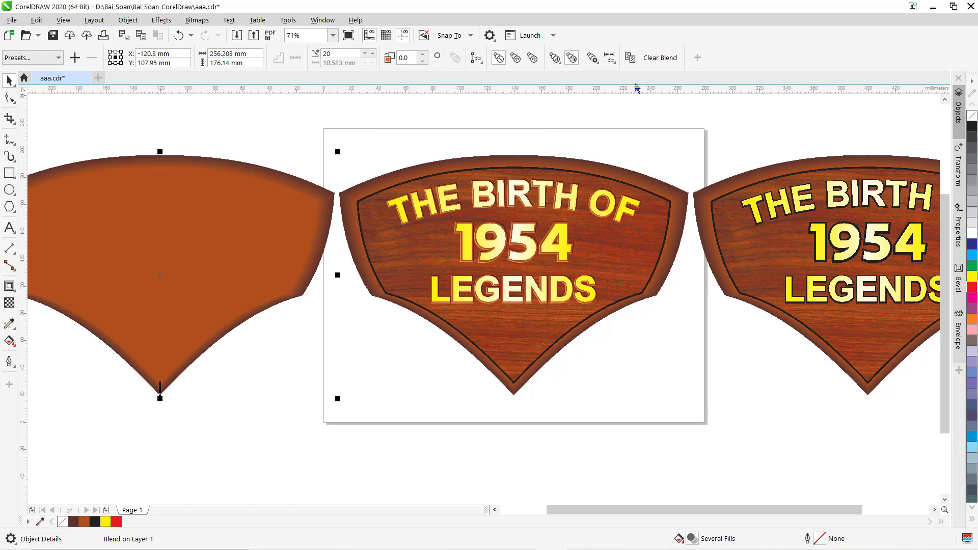
# Step: Clear the blend from the copied border so its outer and inner shapes are separate
pyautogui.click(660, 57)
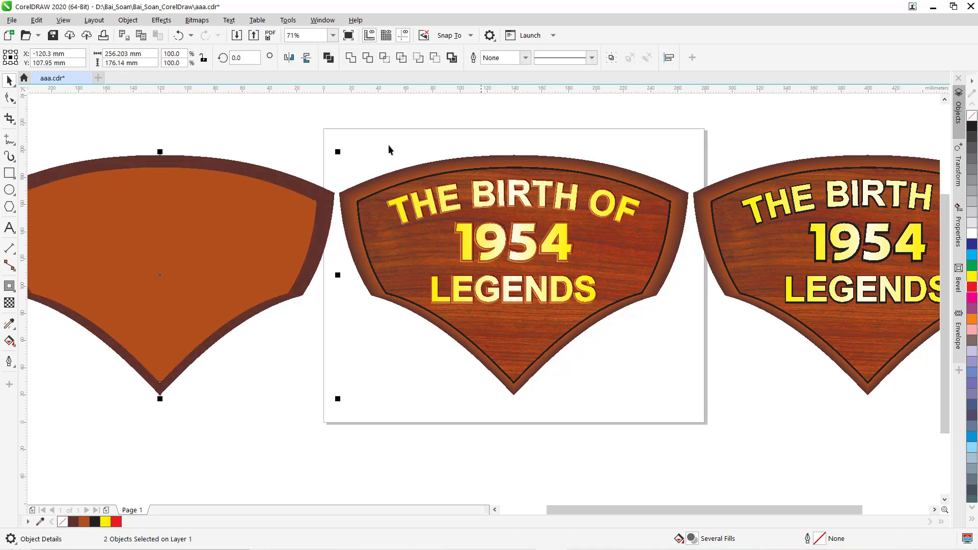
pyautogui.click(352, 124)
pyautogui.click(270, 202)
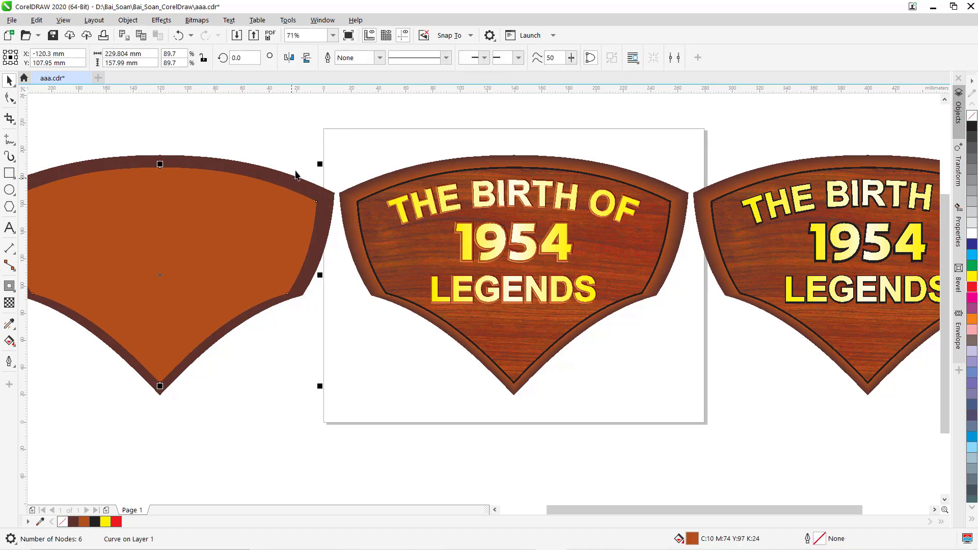
pyautogui.click(303, 145)
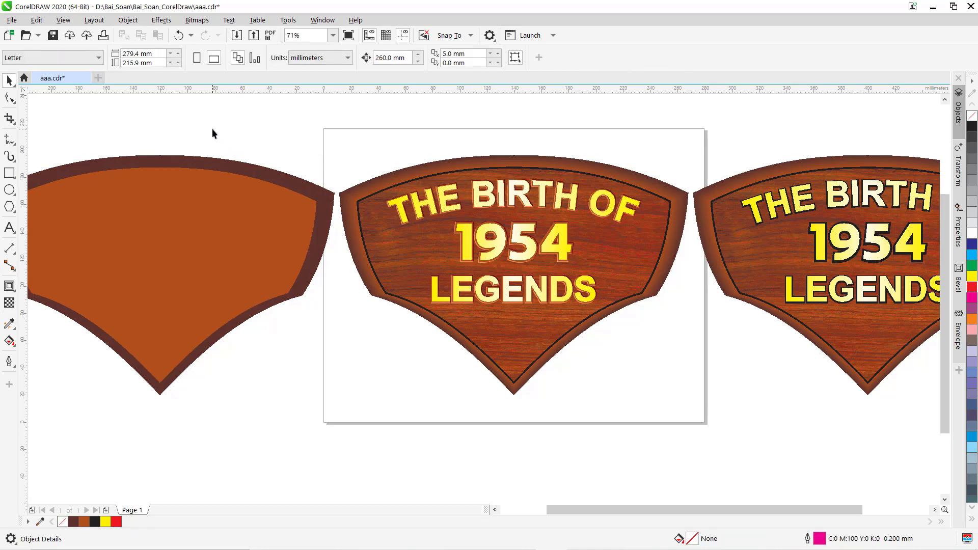
# Step: Remove the fill from both copied border shapes and give them a black 2 mm outline
pyautogui.moveTo(197, 128); pyautogui.dragTo(266, 201)
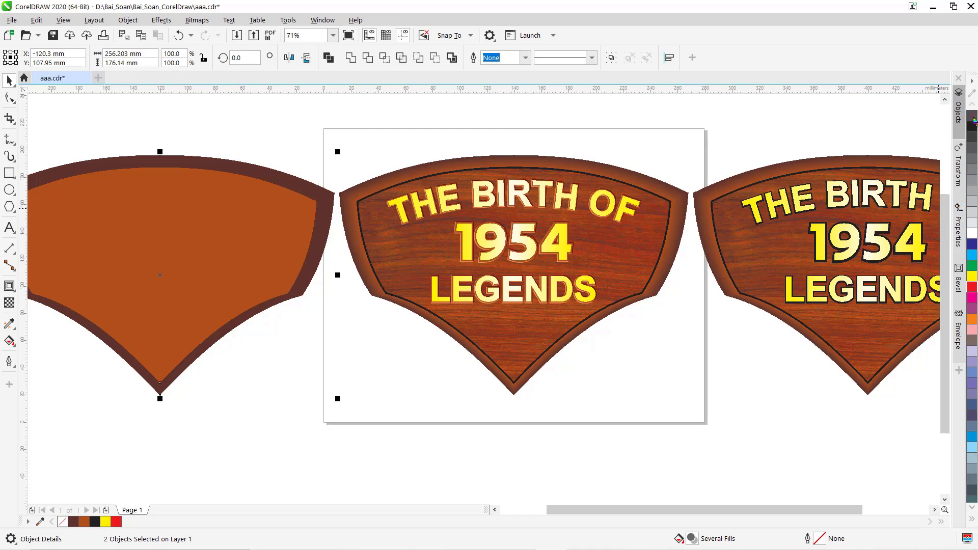
pyautogui.click(971, 117)
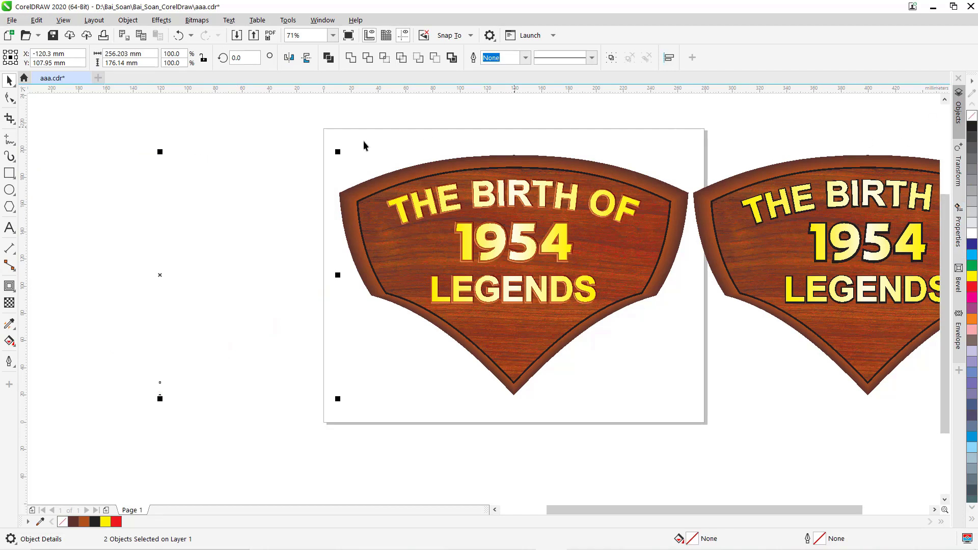
pyautogui.rightClick(972, 127)
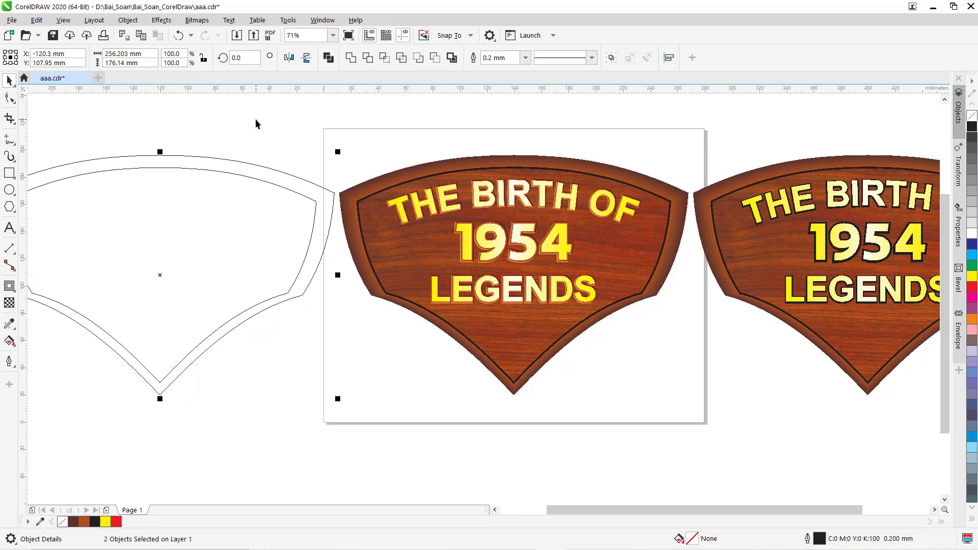
pyautogui.click(488, 58)
pyautogui.write('2')
pyautogui.press('Return')
pyautogui.click(381, 114)
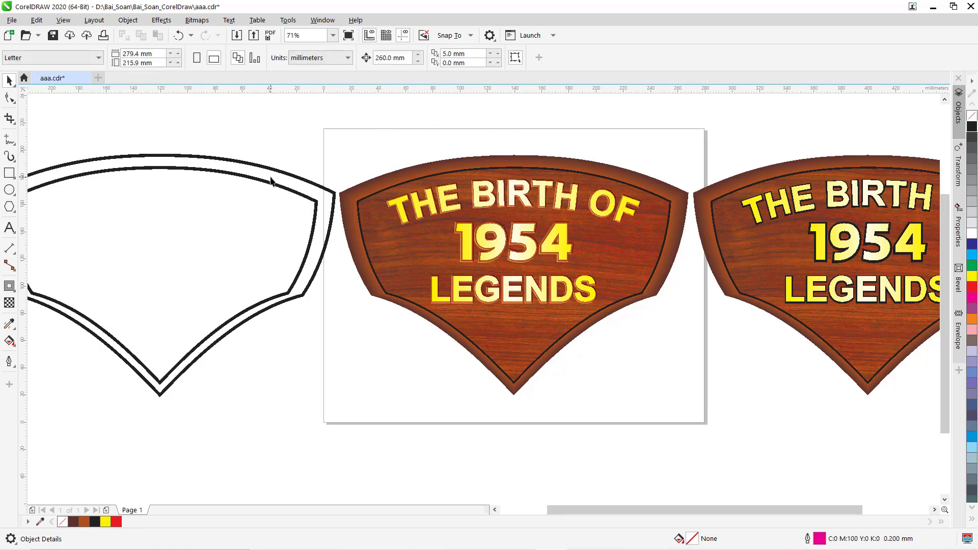
# Step: Recolour the outline of the copied border's inner shape red
pyautogui.click(158, 169)
pyautogui.click(220, 149)
pyautogui.click(184, 173)
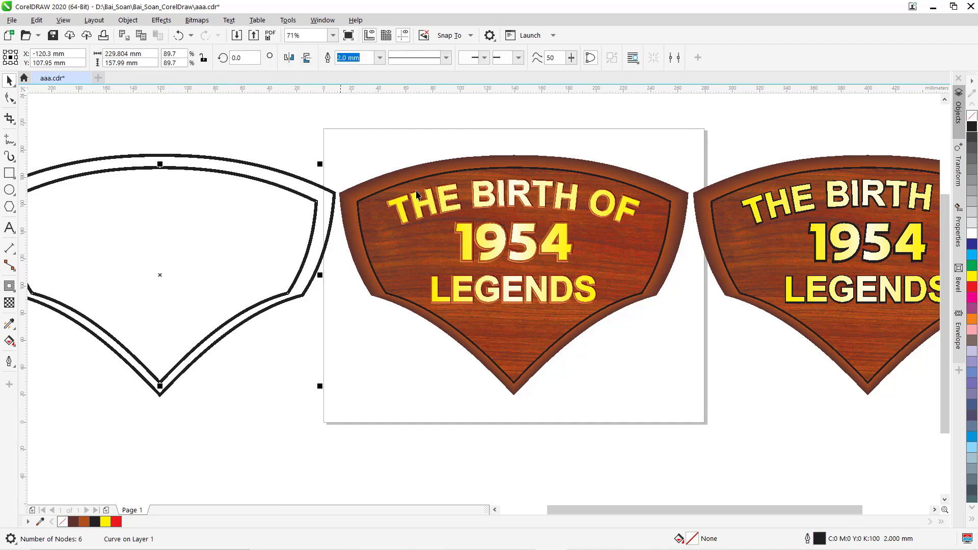
pyautogui.rightClick(973, 244)
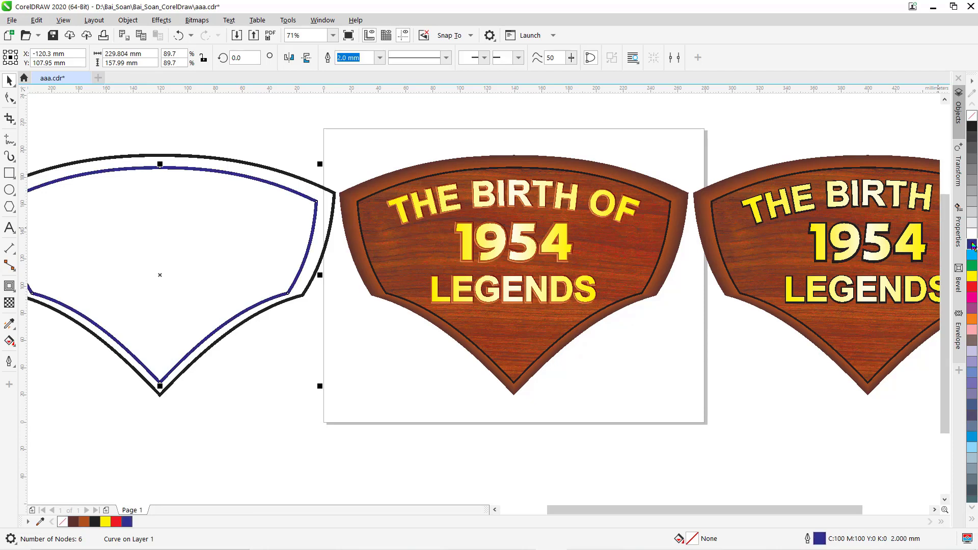
pyautogui.rightClick(973, 286)
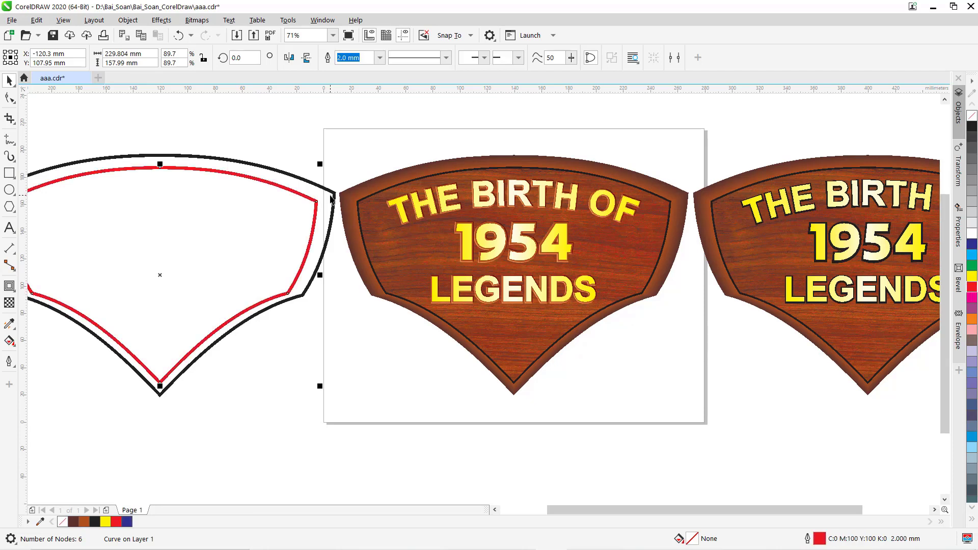
# Step: Try a yellow fill on the copied border's inner shape and undo it
pyautogui.click(972, 278)
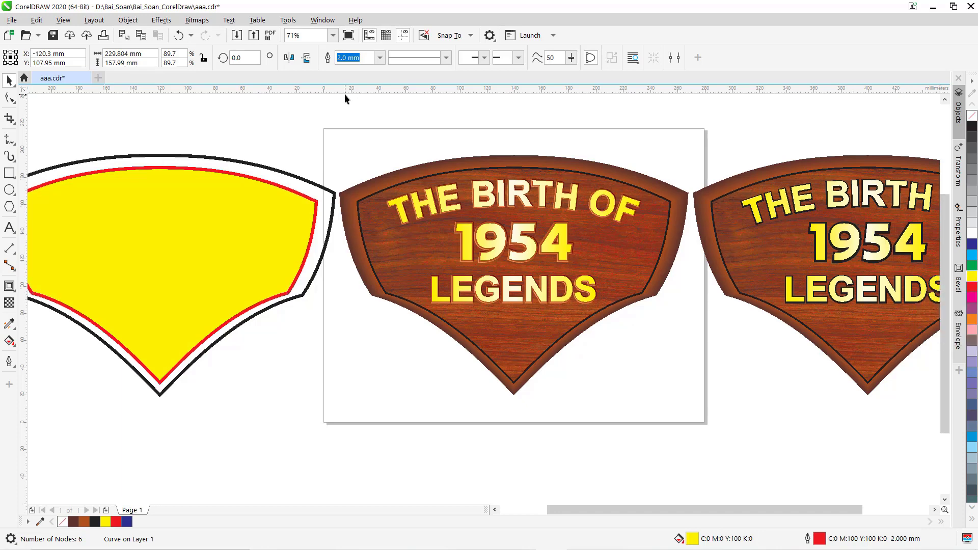
pyautogui.hotkey('ctrl', 'z')
# Step: Convert the red outline of the copied border's inner shape into a separate object
pyautogui.press('z')
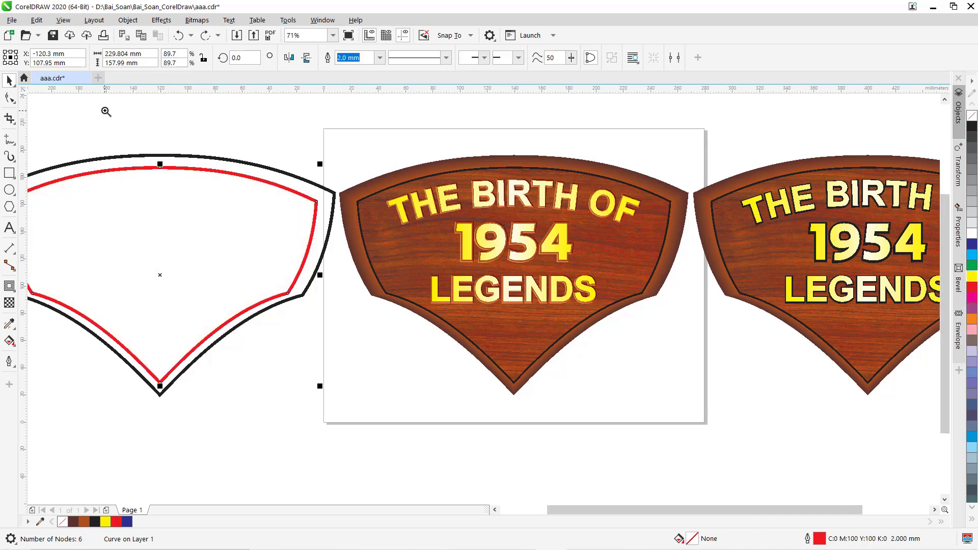
pyautogui.moveTo(105, 109); pyautogui.dragTo(277, 408)
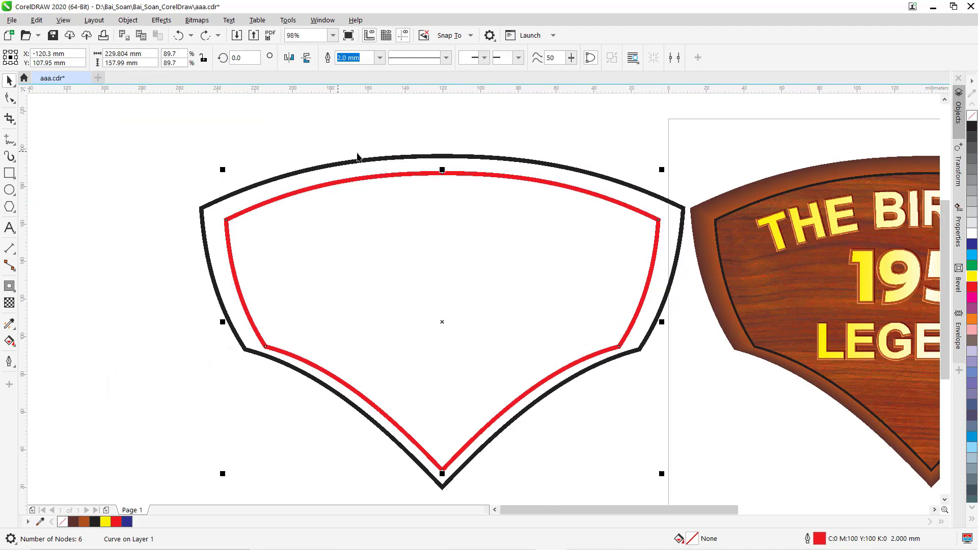
pyautogui.click(319, 125)
pyautogui.click(363, 179)
pyautogui.click(129, 21)
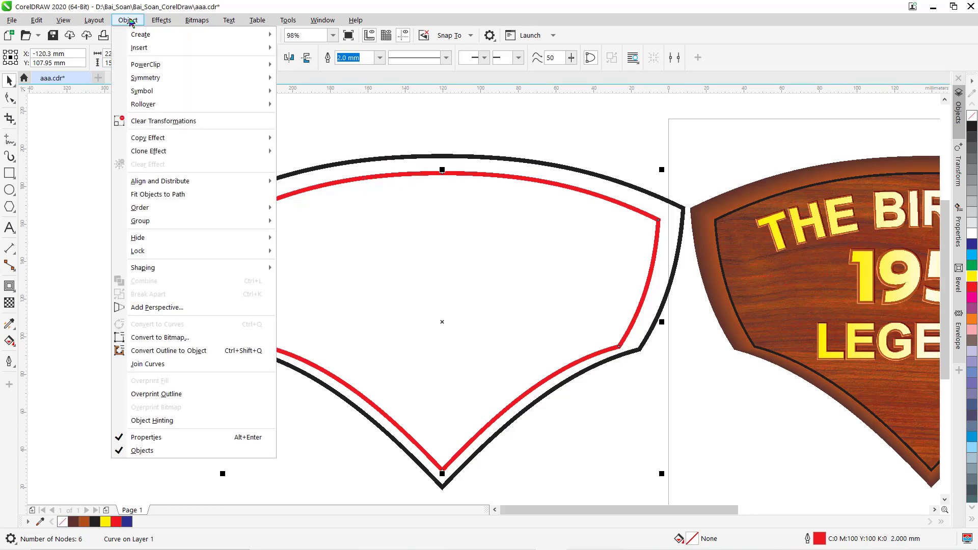
pyautogui.click(160, 351)
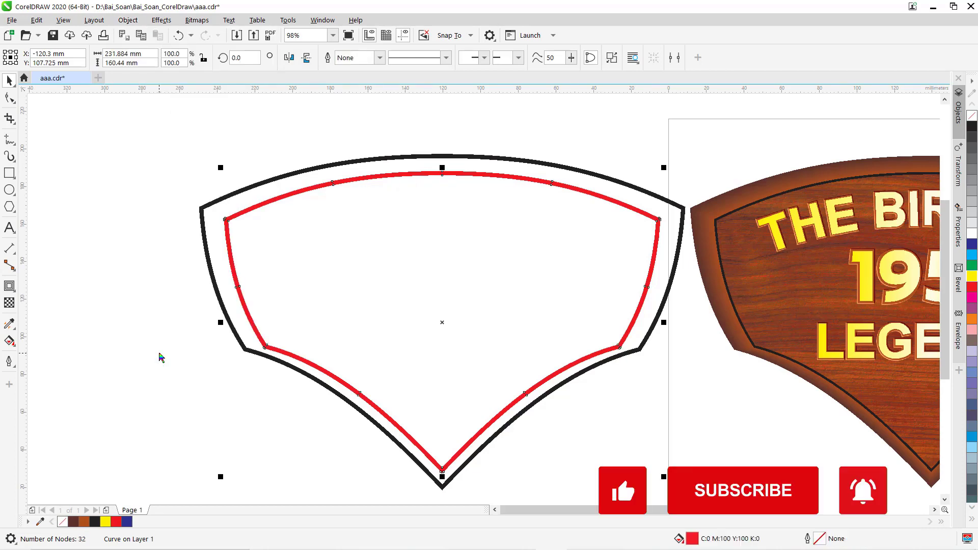
# Step: Fill the converted inner border frame with cyan and give it a red 1 mm outline
pyautogui.click(264, 174)
pyautogui.click(292, 195)
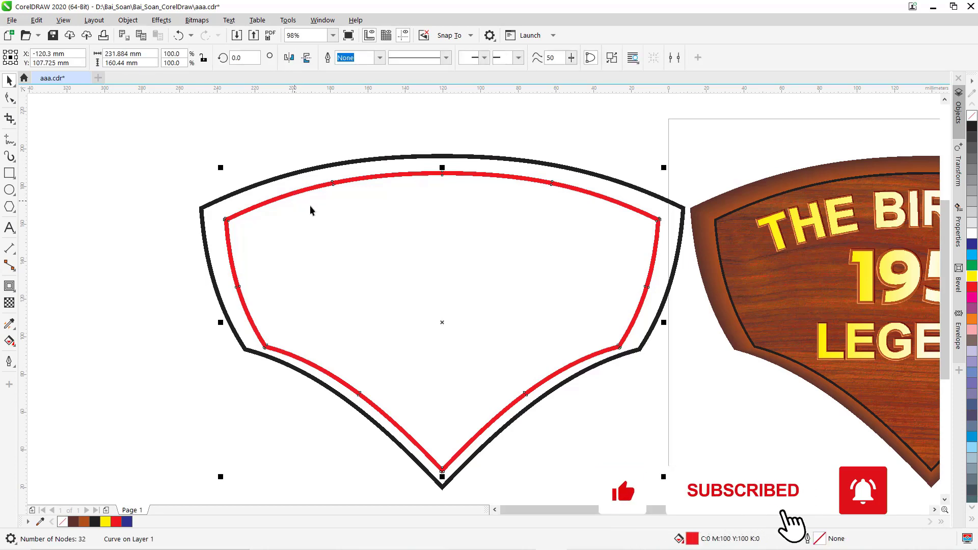
pyautogui.click(972, 255)
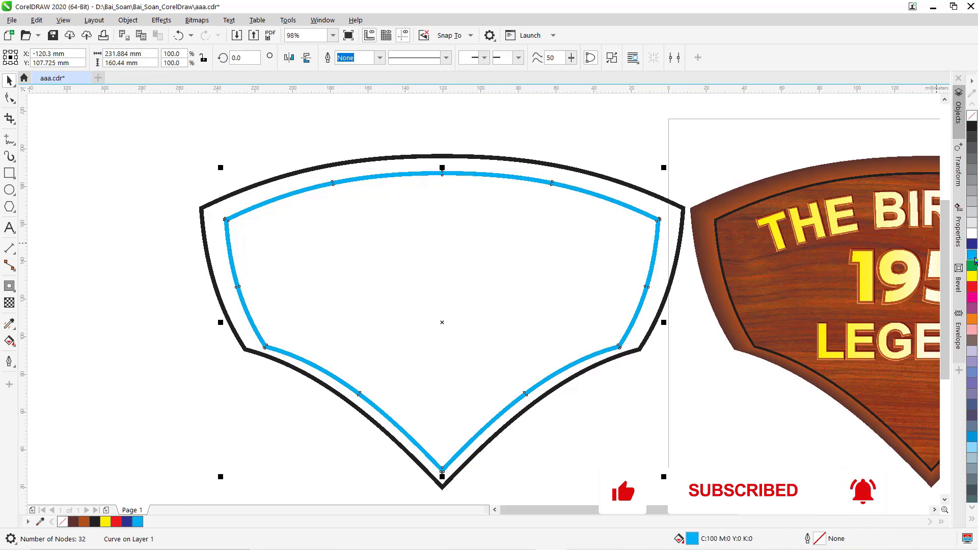
pyautogui.rightClick(972, 288)
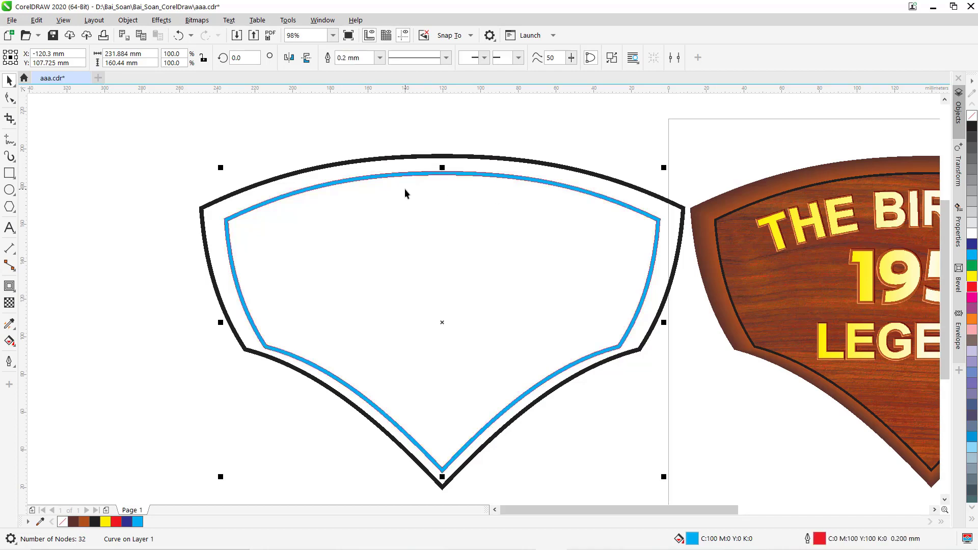
pyautogui.click(342, 57)
pyautogui.write('1')
pyautogui.press('Return')
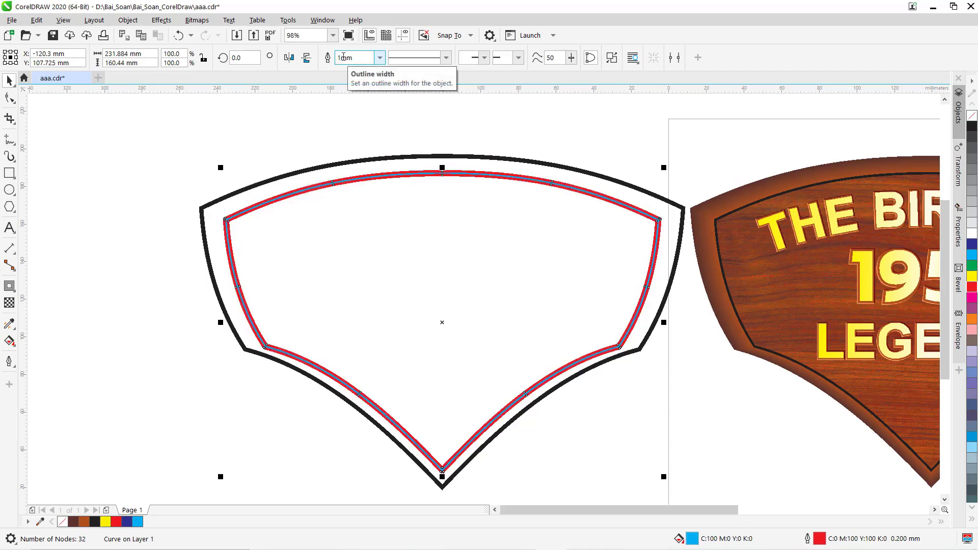
# Step: Undo the 1 mm outline width and remove the red outline from the cyan inner frame
pyautogui.click(229, 148)
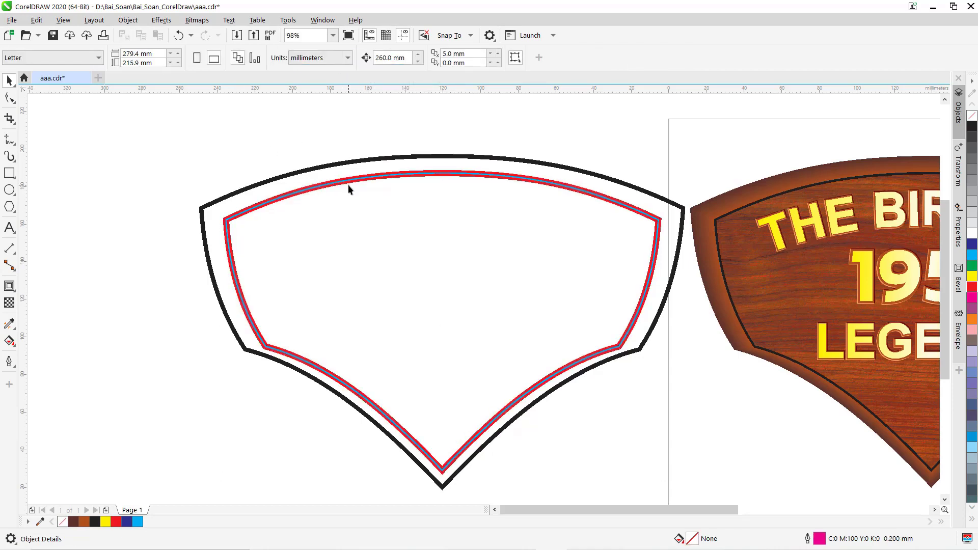
pyautogui.click(312, 191)
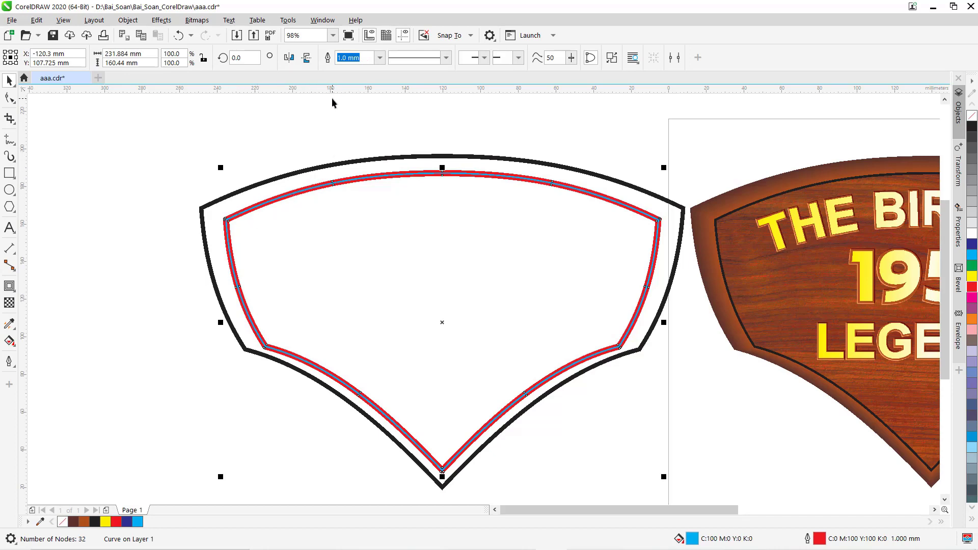
pyautogui.hotkey('ctrl', 'z')
pyautogui.write('0.2')
pyautogui.press('Return')
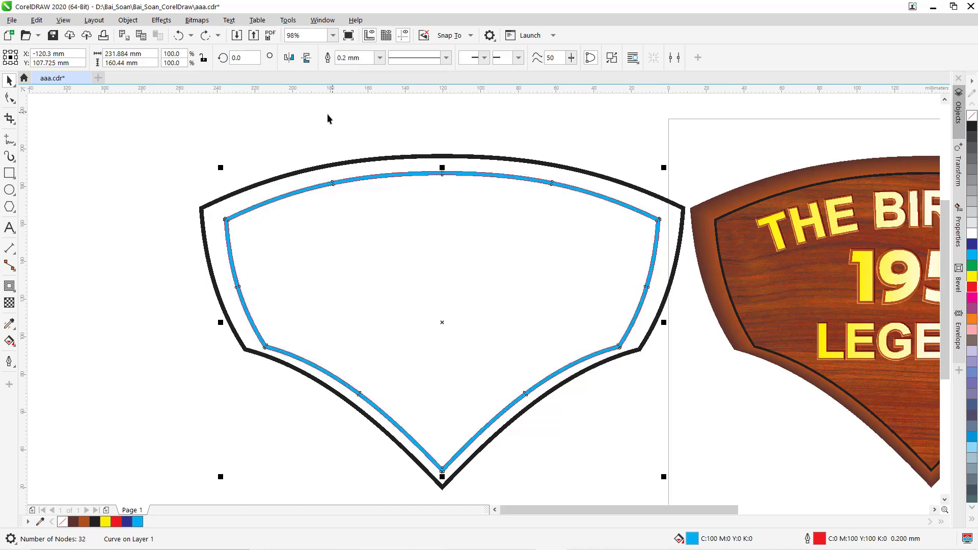
pyautogui.click(320, 120)
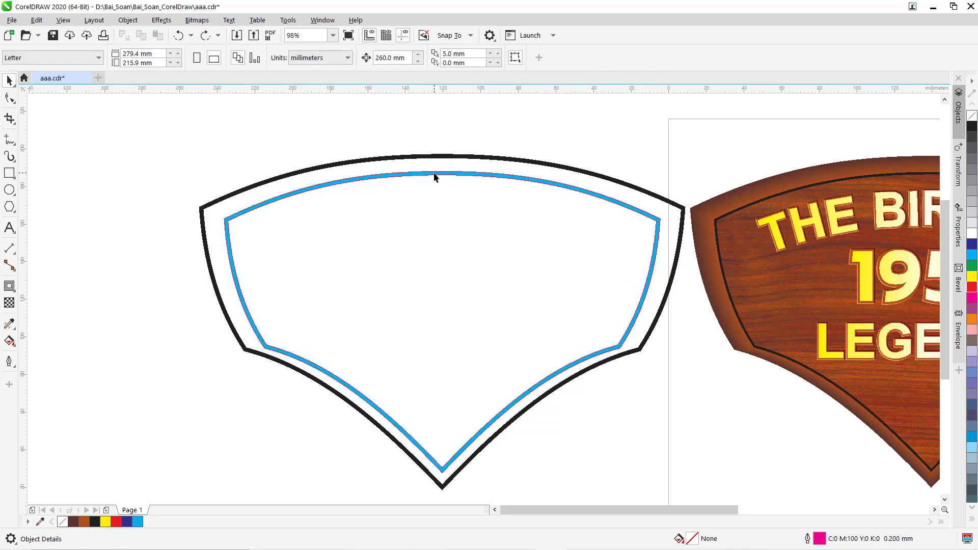
pyautogui.click(434, 177)
pyautogui.rightClick(972, 116)
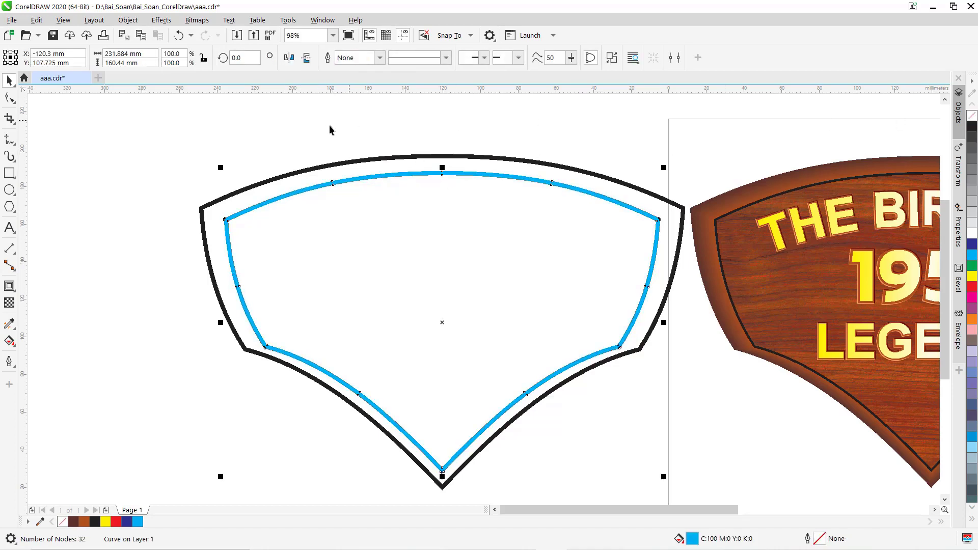
# Step: Convert the black outline of the copied border's outer shape into an object
pyautogui.click(312, 181)
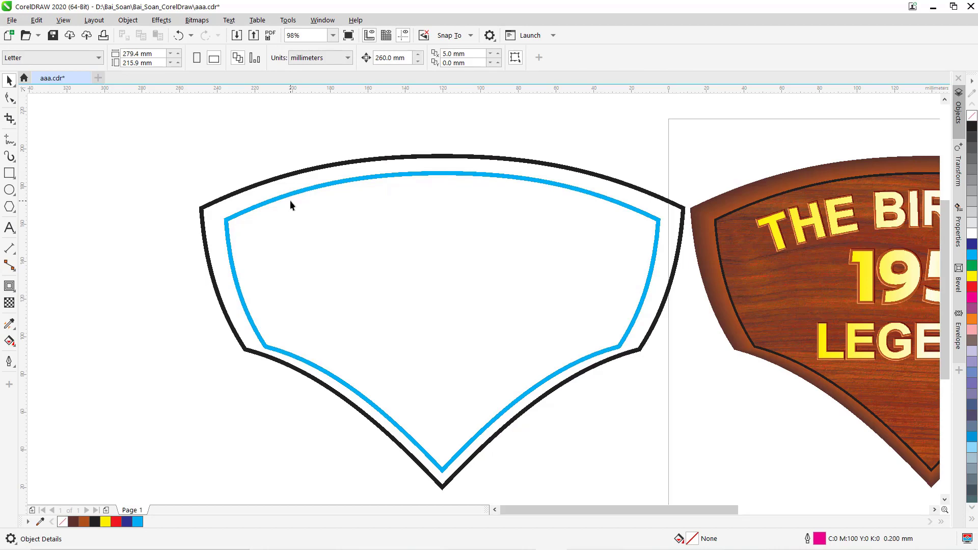
pyautogui.click(267, 184)
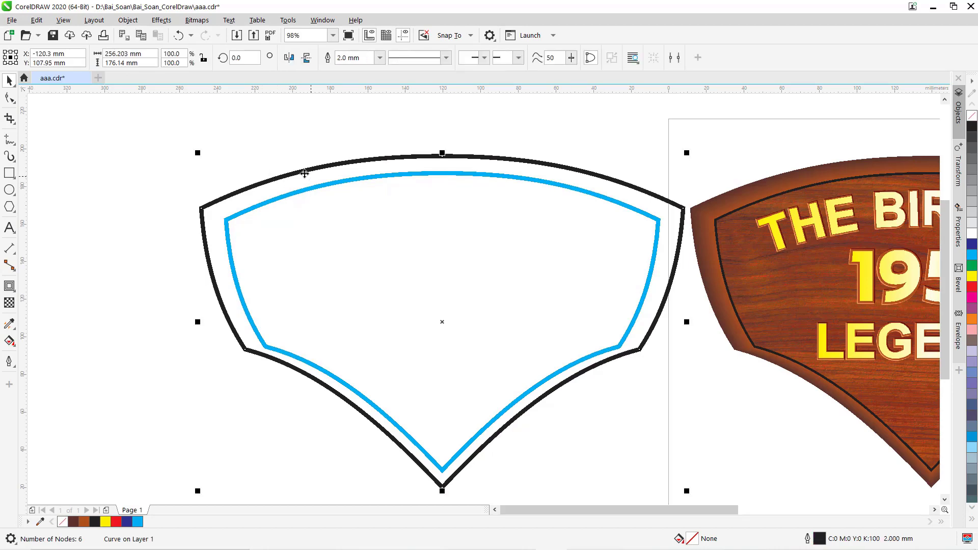
pyautogui.click(128, 20)
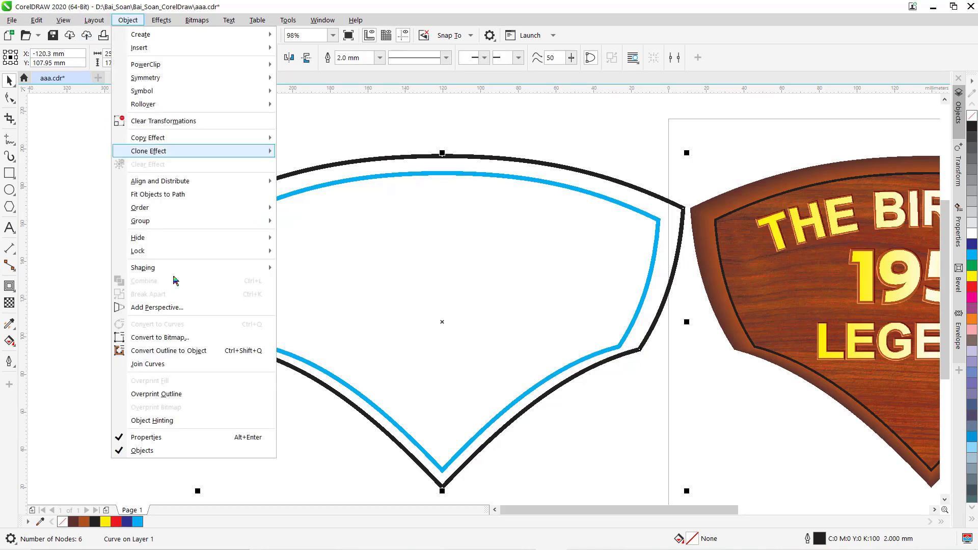
pyautogui.click(153, 351)
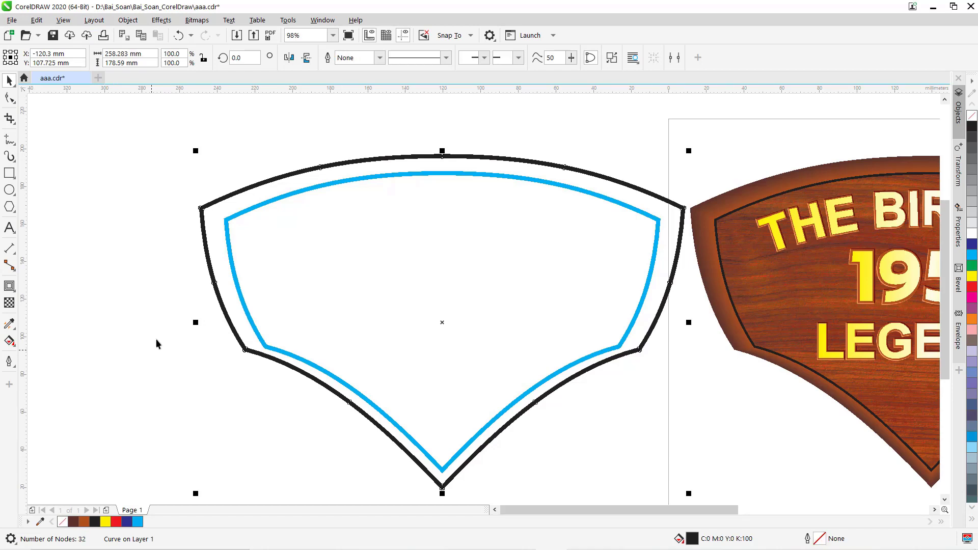
pyautogui.click(265, 139)
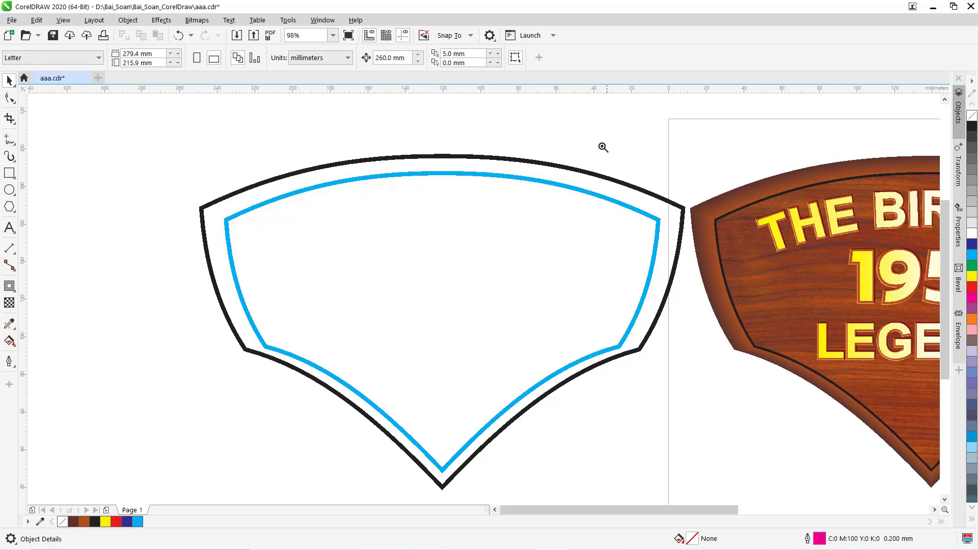
# Step: Sample the embossed contour attributes of the "1954" lettering with the Attributes Eyedropper and apply them to the outer and inner border frames
pyautogui.click(750, 248)
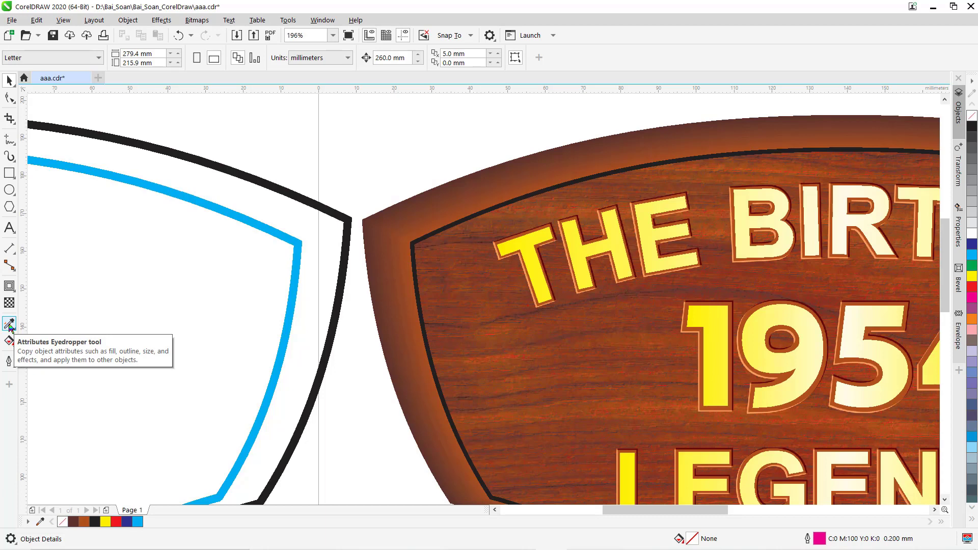
pyautogui.click(10, 324)
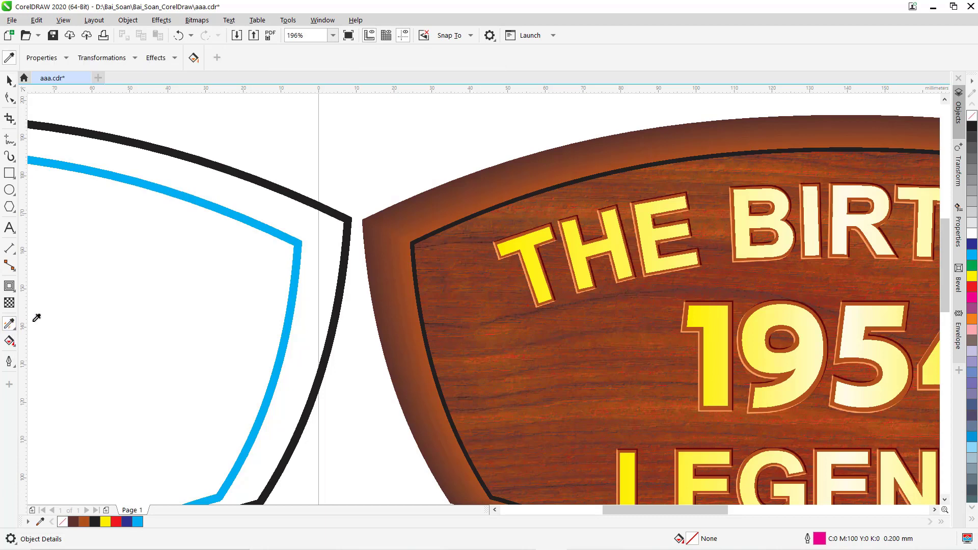
pyautogui.click(700, 302)
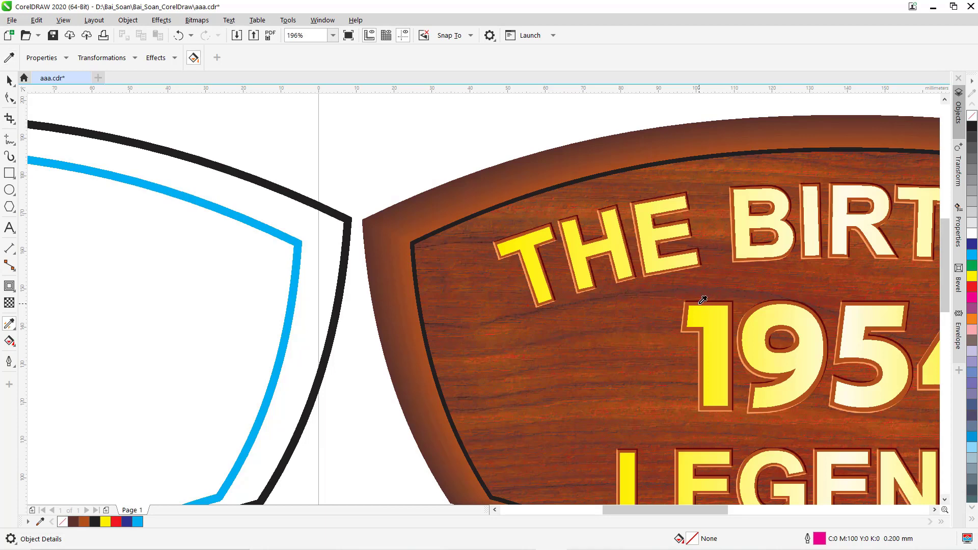
pyautogui.click(294, 196)
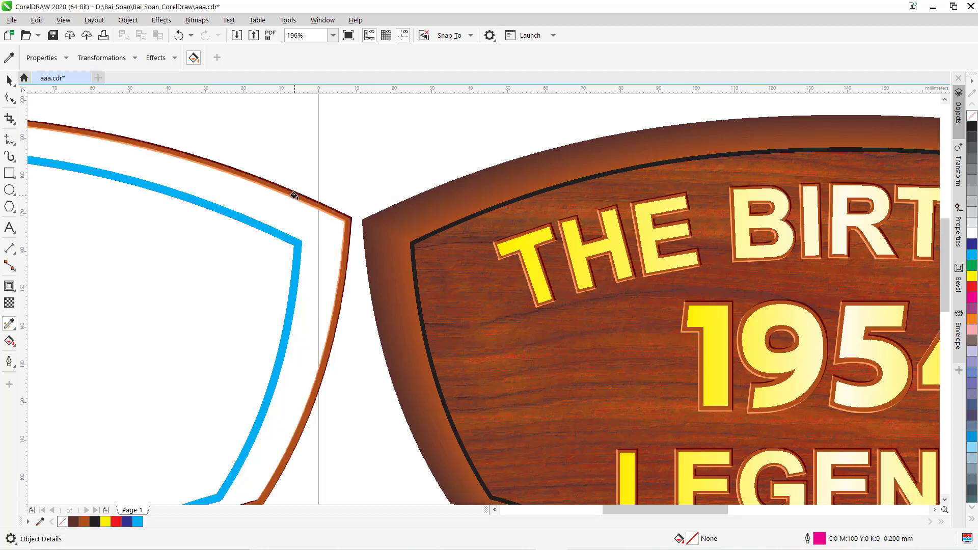
pyautogui.click(280, 235)
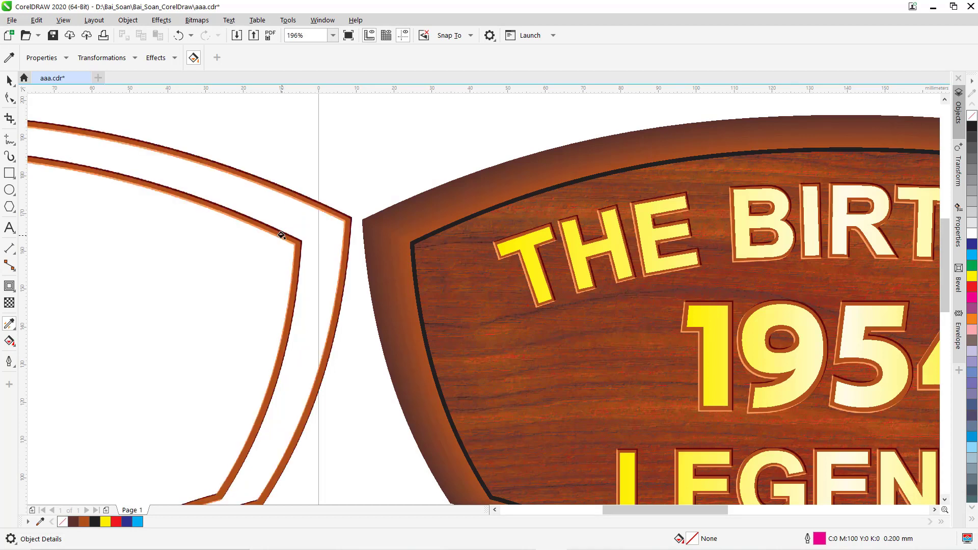
pyautogui.click(10, 81)
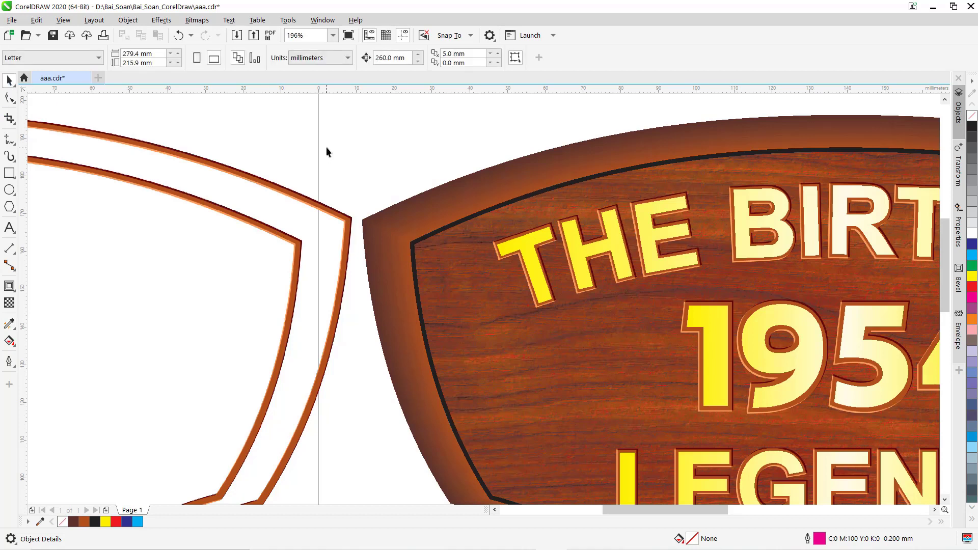
# Step: Remove the black outline from the wood-textured panel of the embossed badge
pyautogui.click(453, 228)
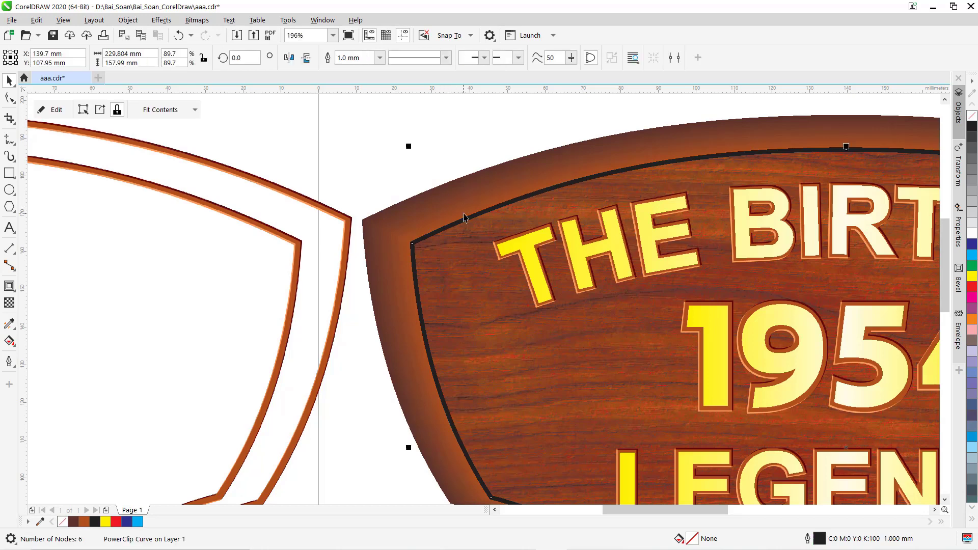
pyautogui.press('F4')
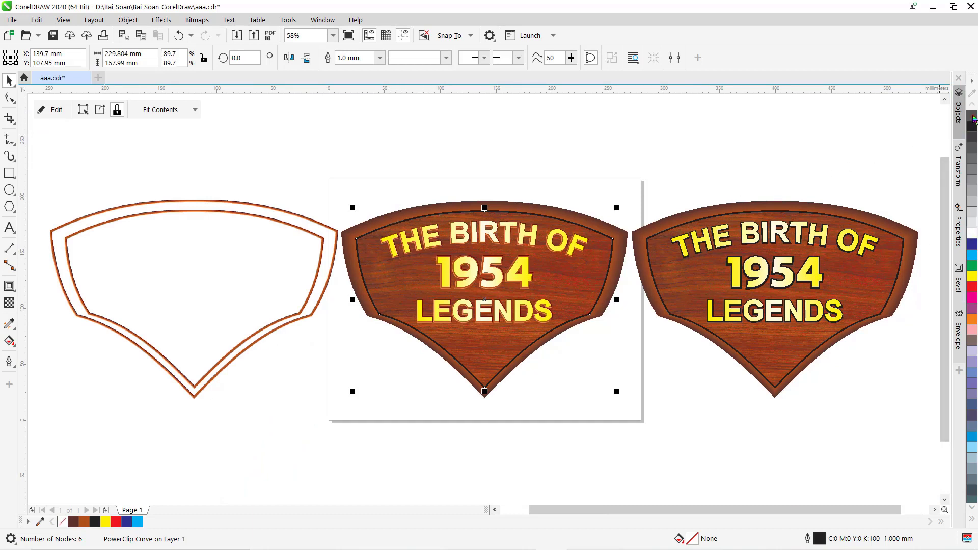
pyautogui.click(594, 140)
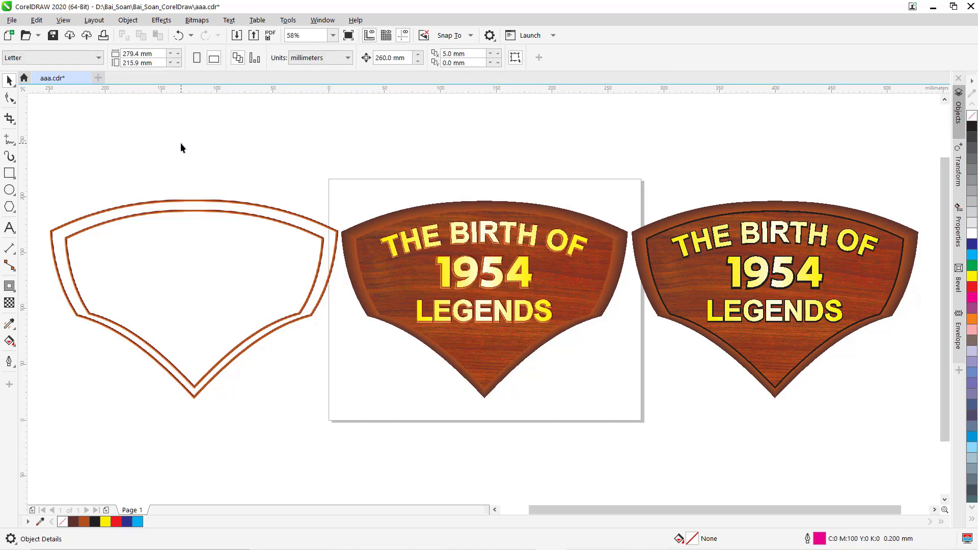
# Step: Move both embossed border frames 260 mm to the right onto the badge and check their edges up close
pyautogui.moveTo(181, 146); pyautogui.dragTo(249, 217)
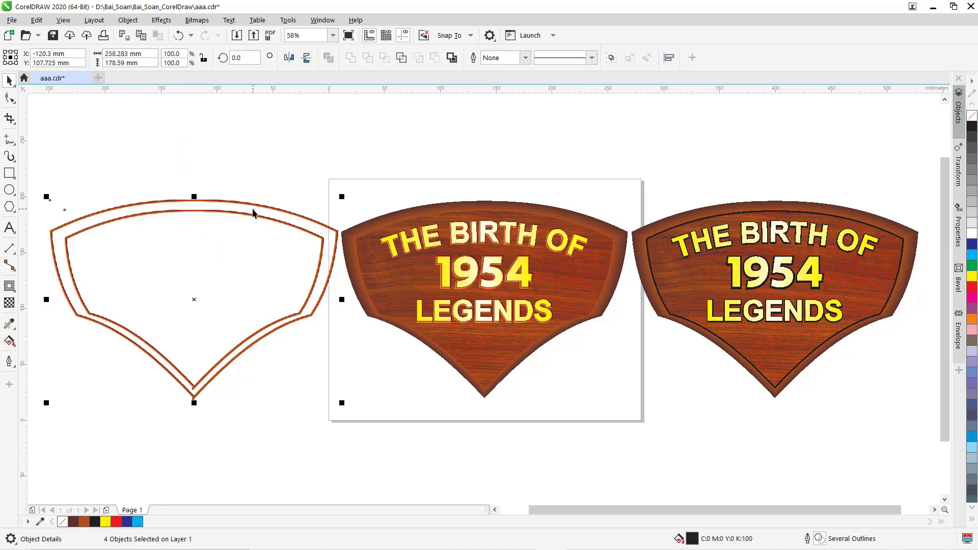
pyautogui.press('Right')
pyautogui.press('F2')
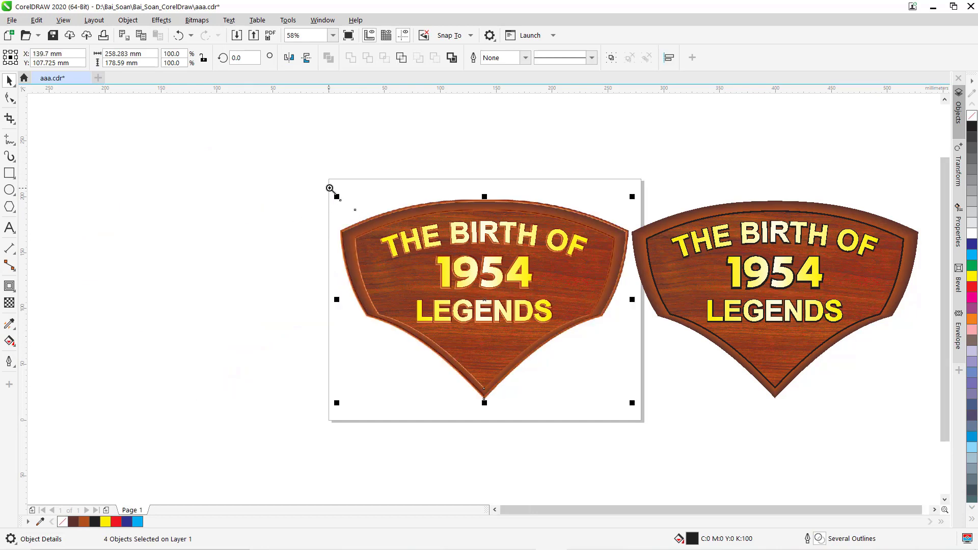
pyautogui.moveTo(329, 188); pyautogui.dragTo(646, 432)
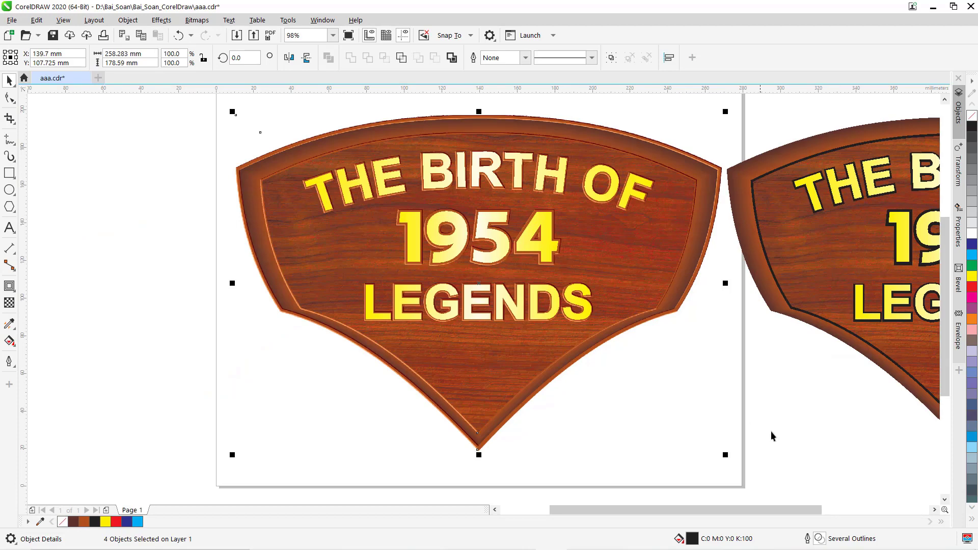
pyautogui.click(754, 422)
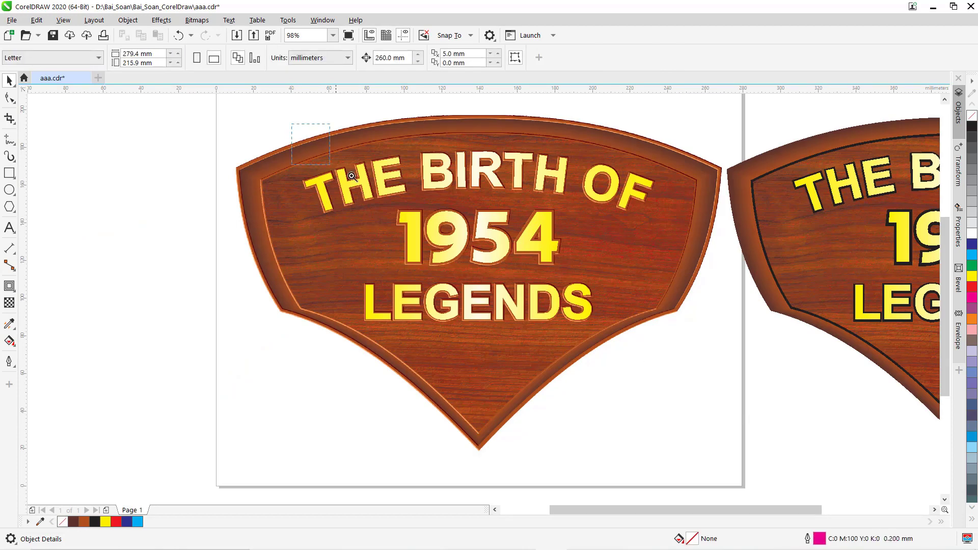
pyautogui.scroll(3, 351, 176)
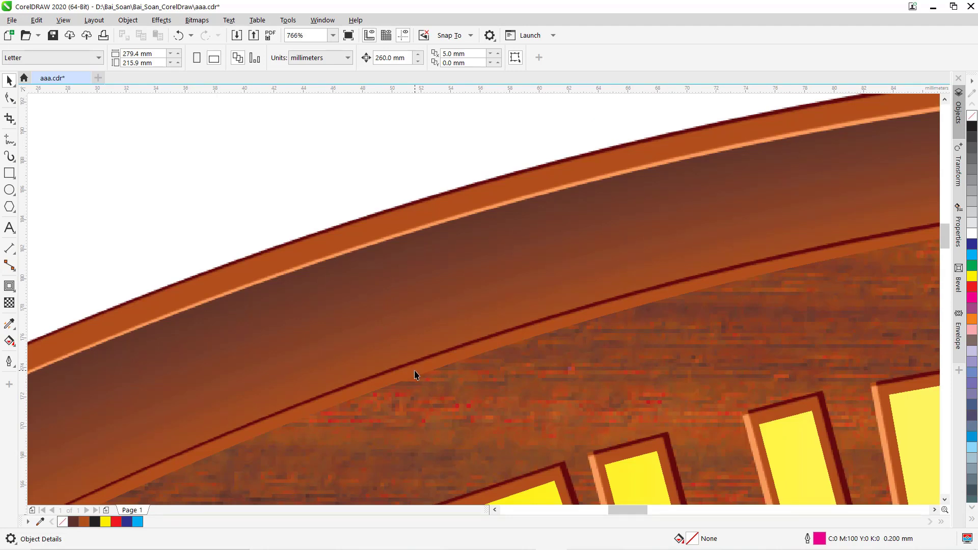
pyautogui.press('F4')
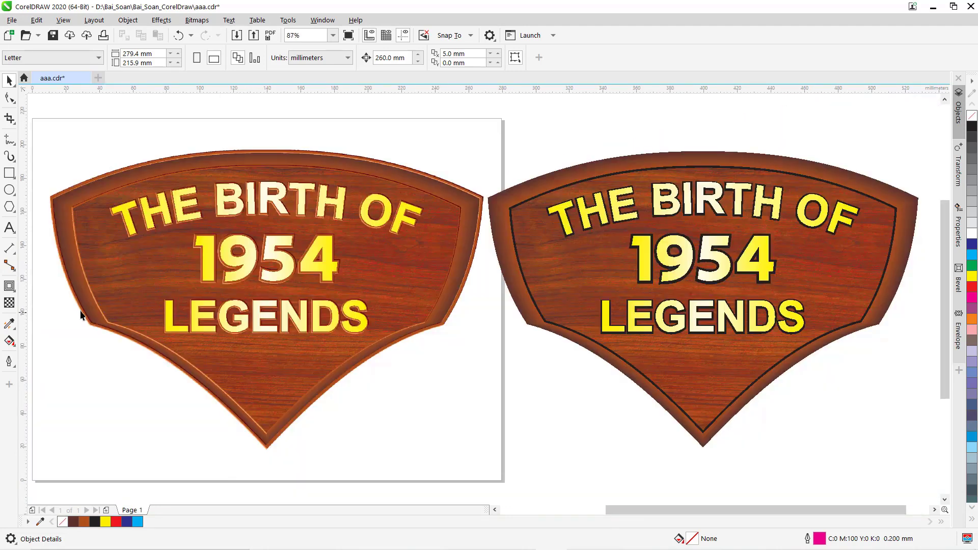
# Step: Bring the inner border frame of the embossed badge to the front of the layer and check the badge up close
pyautogui.scroll(1, 75, 207)
pyautogui.click(75, 209)
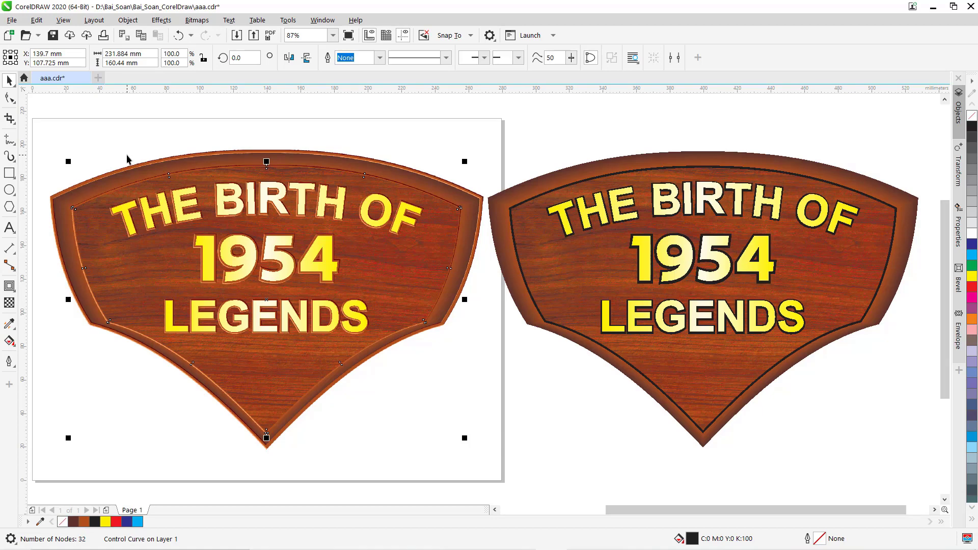
pyautogui.hotkey('shift', 'pageup')
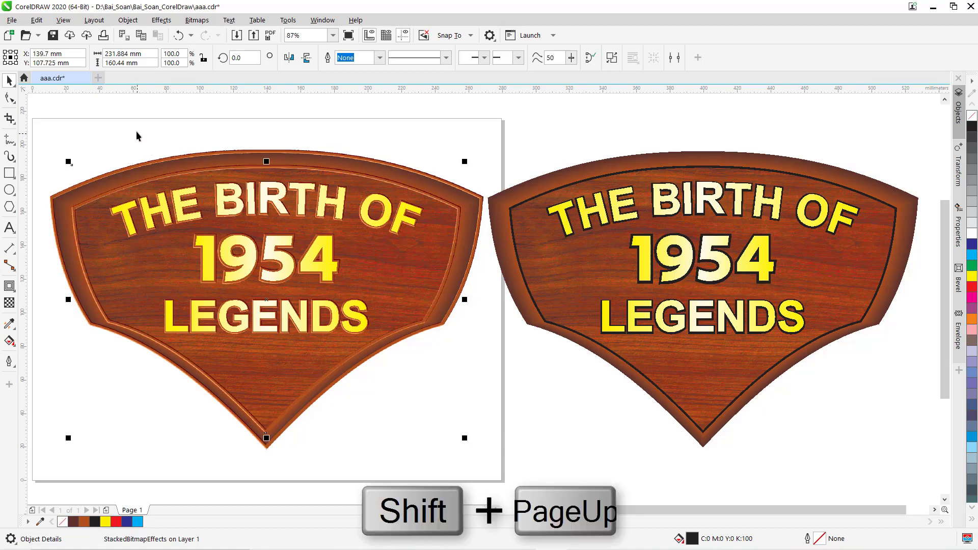
pyautogui.click(120, 138)
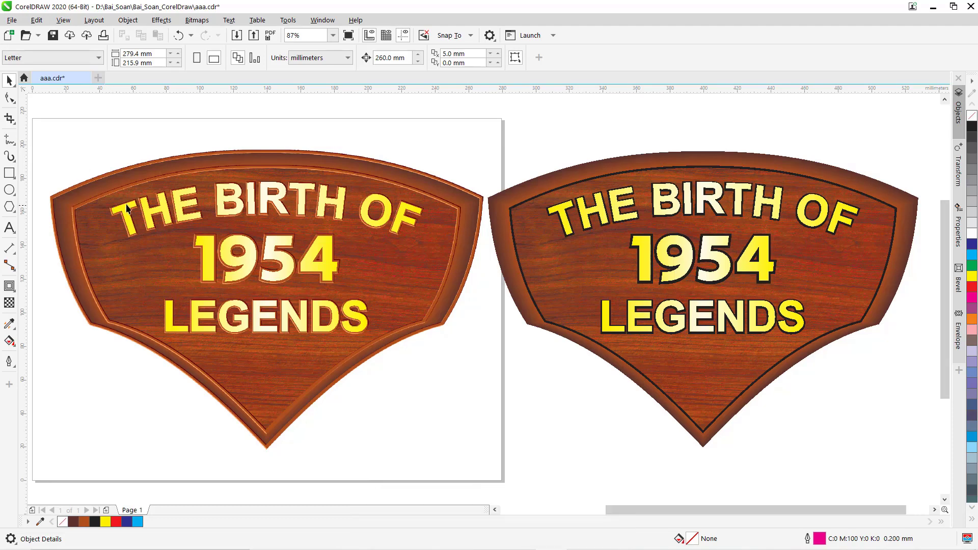
pyautogui.press('F2')
pyautogui.moveTo(63, 151); pyautogui.dragTo(482, 459)
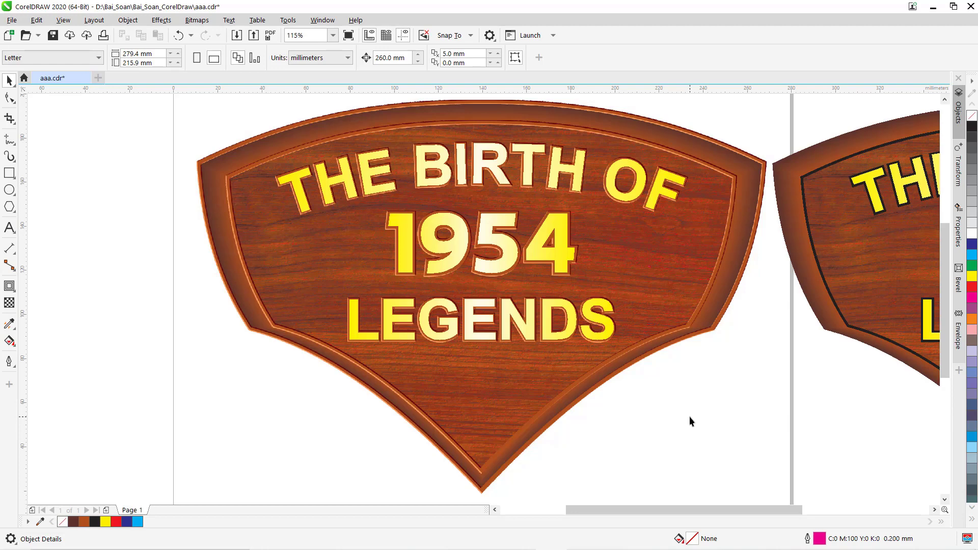
pyautogui.press('F4')
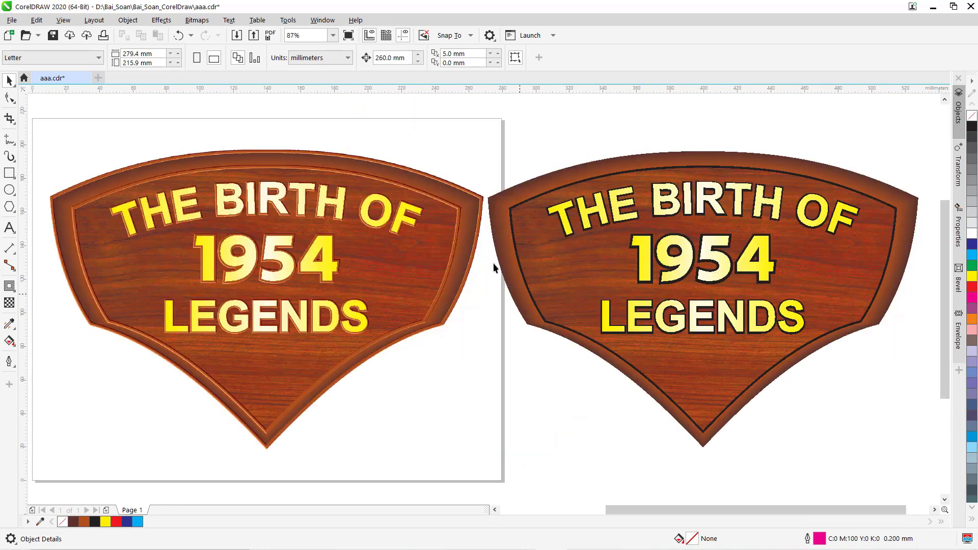
# Step: Group all the objects of the embossed badge together
pyautogui.moveTo(36, 123); pyautogui.dragTo(527, 460)
pyautogui.hotkey('ctrl', 'g')
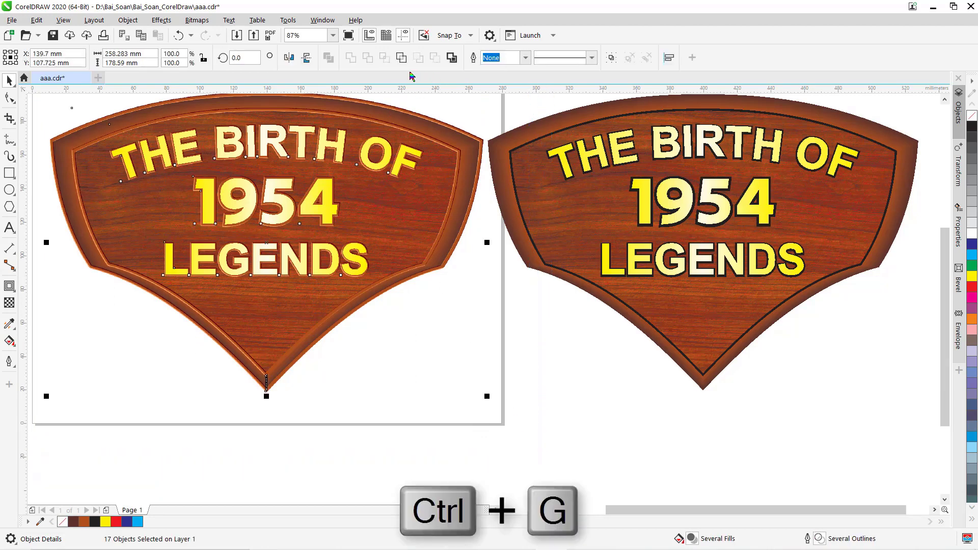
pyautogui.click(613, 61)
pyautogui.click(520, 390)
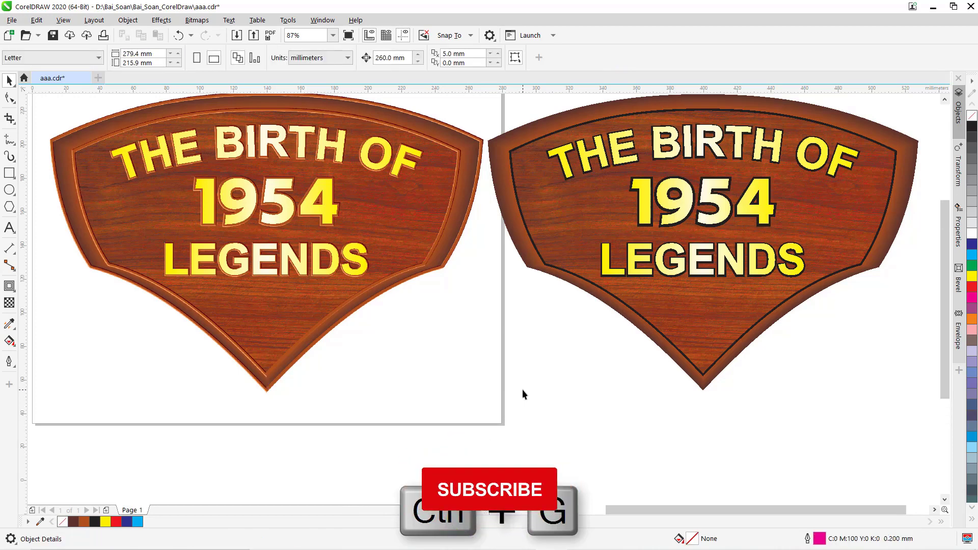
pyautogui.scroll(2, 522, 389)
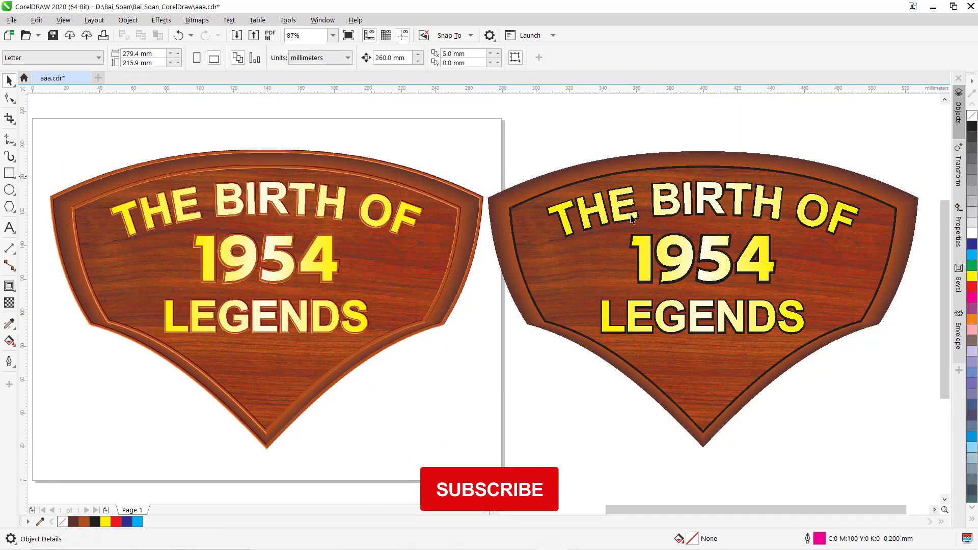